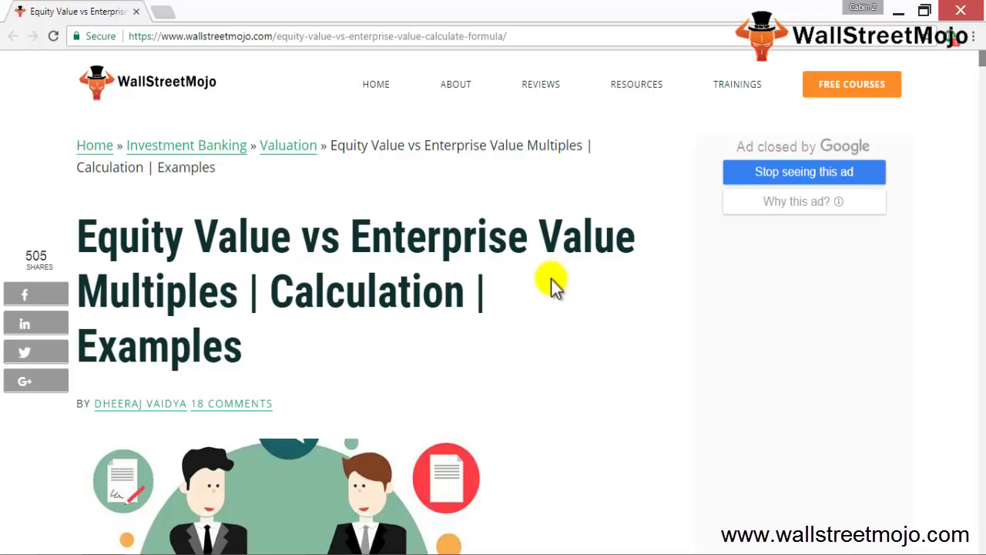
Step: Scroll to the Company A example and highlight its $50,000,000 equity value result ($1,000,000 x 50)
scroll(613, 296, "down", 1)
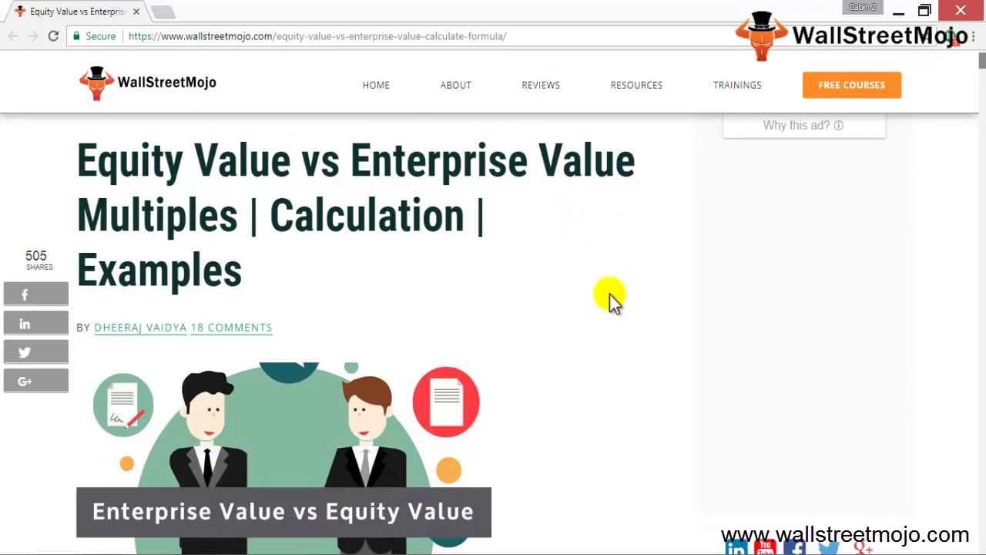
scroll(609, 294, "down", 5)
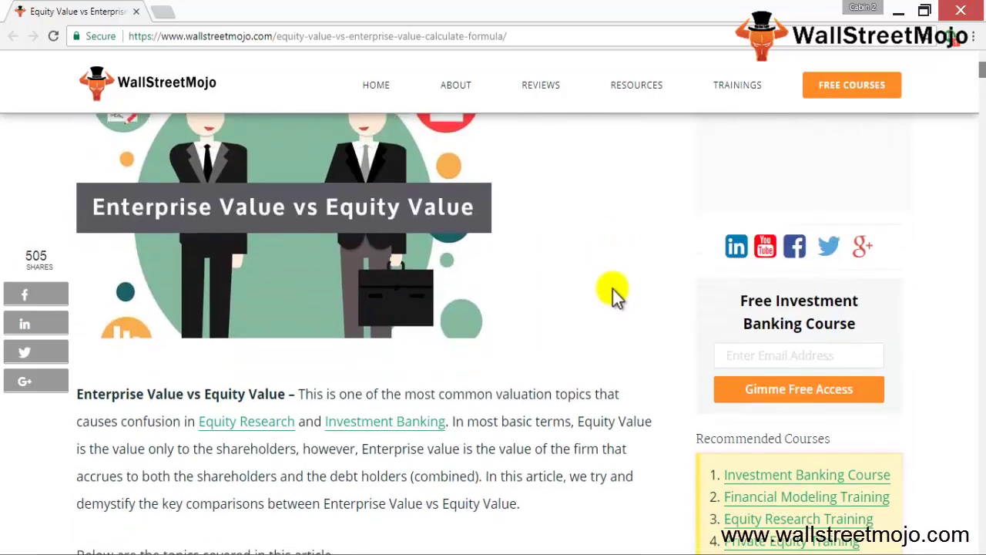
scroll(614, 294, "down", 9)
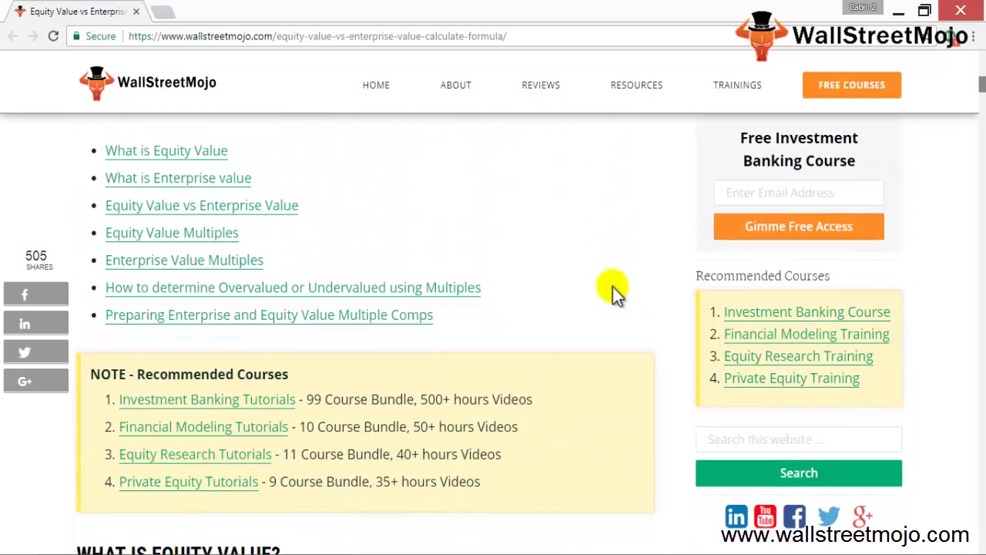
scroll(614, 293, "down", 1)
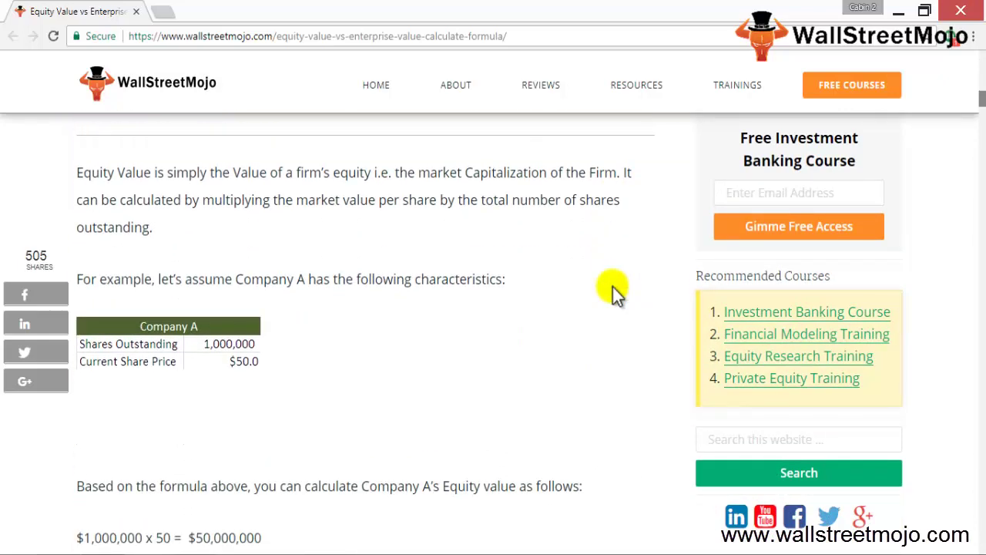
scroll(615, 292, "up", 1)
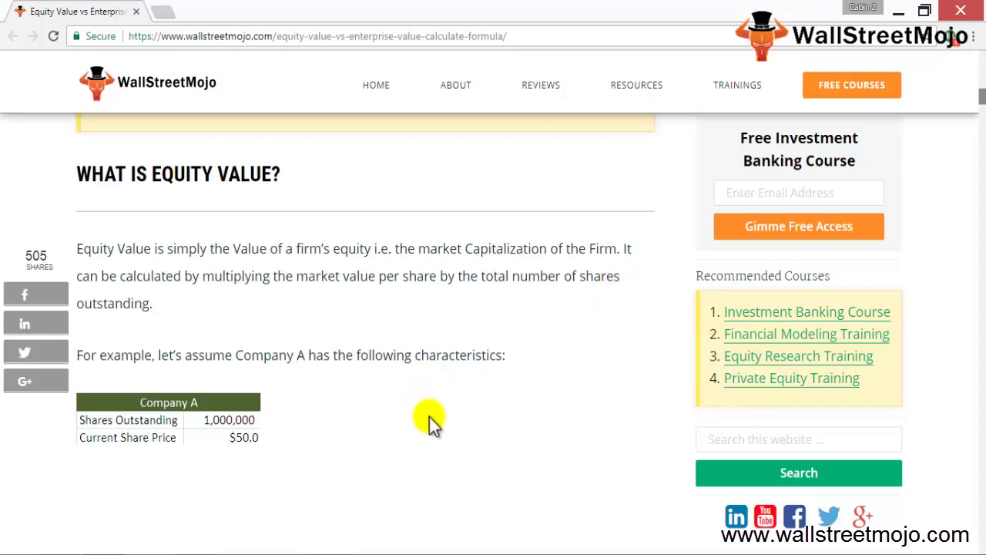
scroll(419, 438, "down", 1)
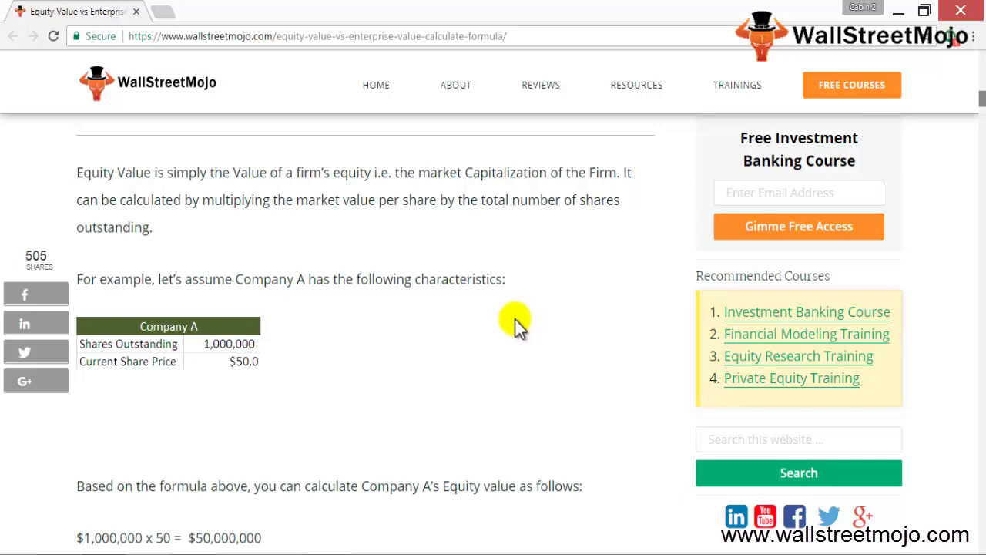
scroll(513, 319, "down", 1)
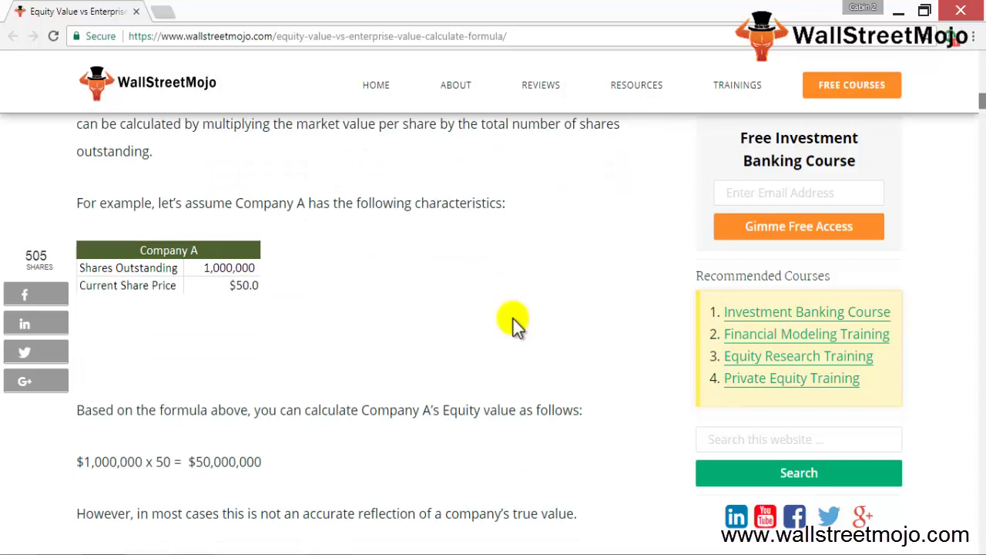
scroll(513, 319, "down", 1)
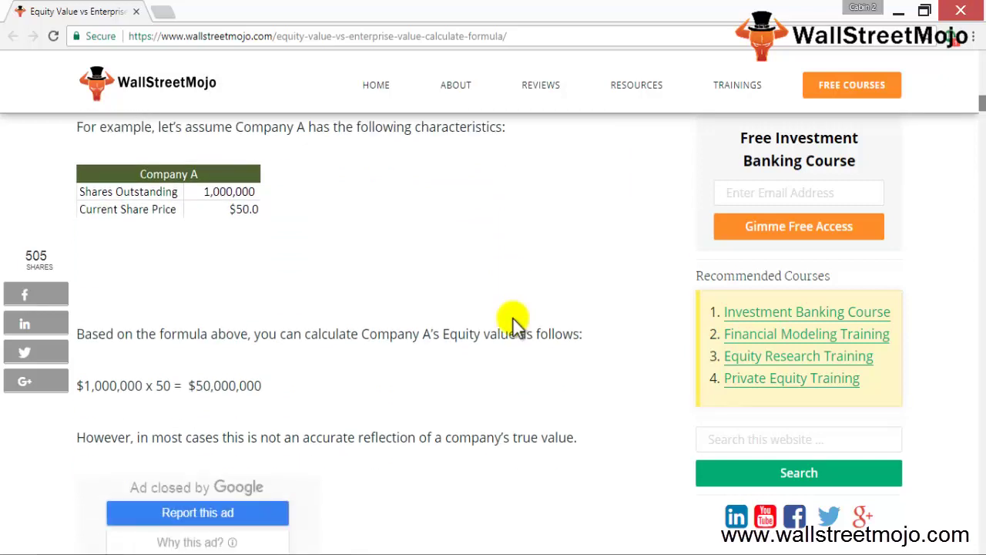
scroll(513, 320, "up", 2)
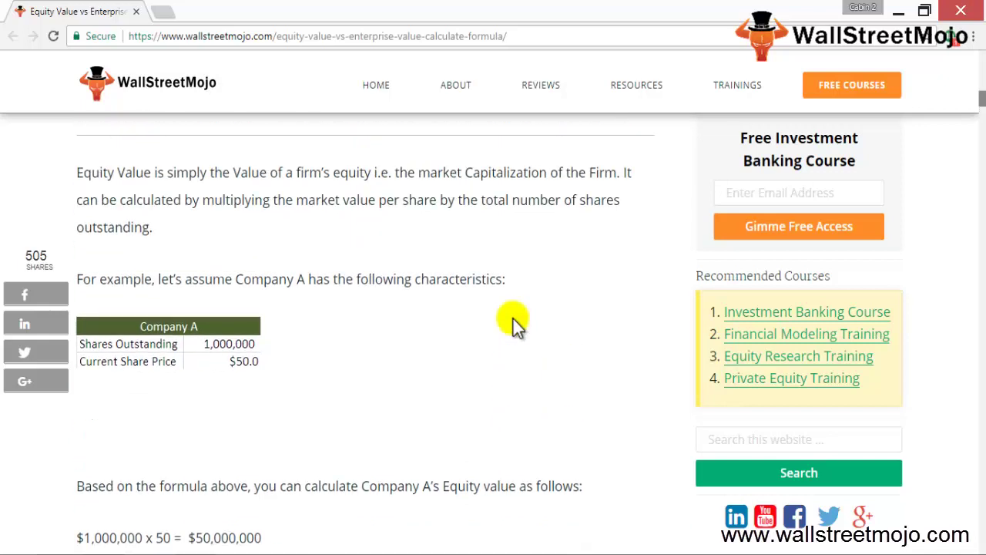
scroll(513, 319, "down", 1)
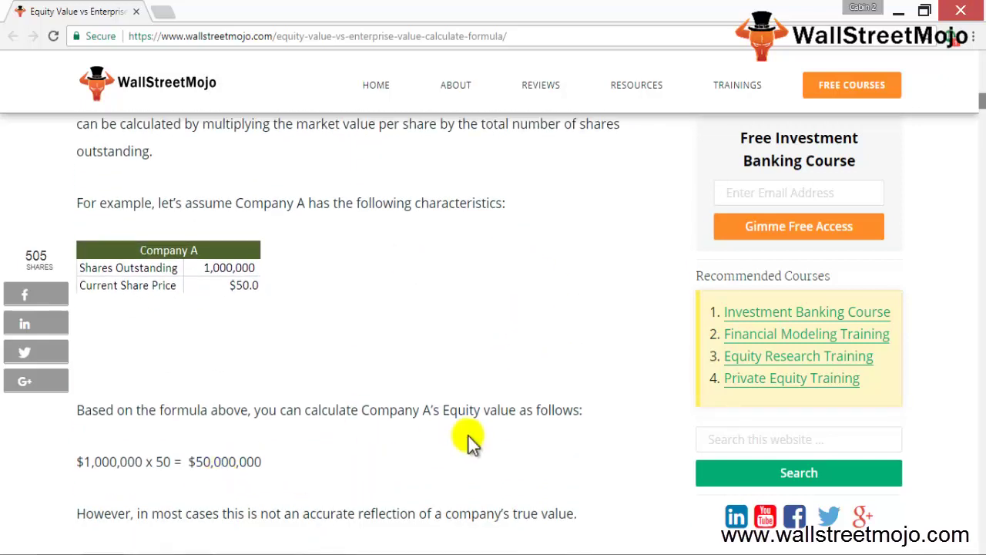
scroll(490, 412, "down", 1)
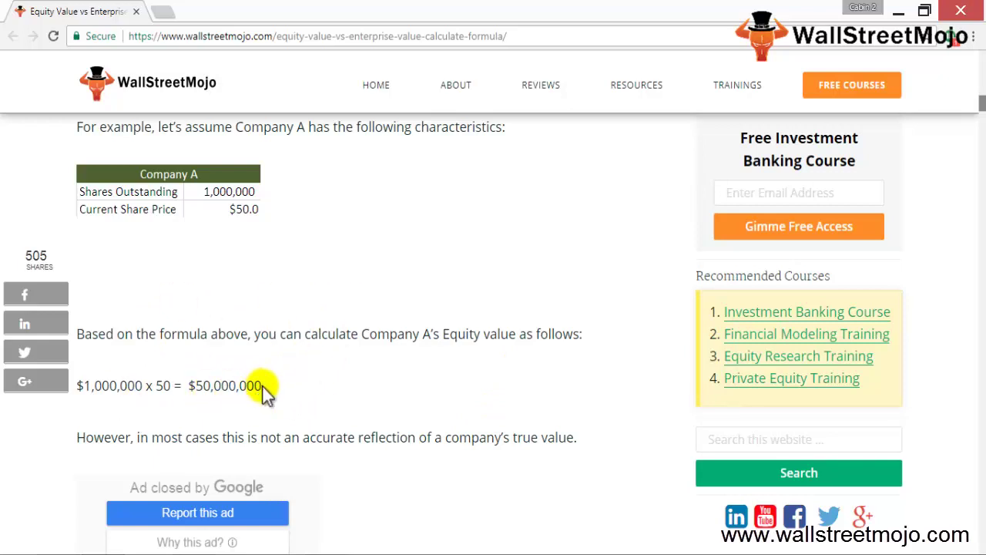
left_click_drag(262, 389, 187, 388)
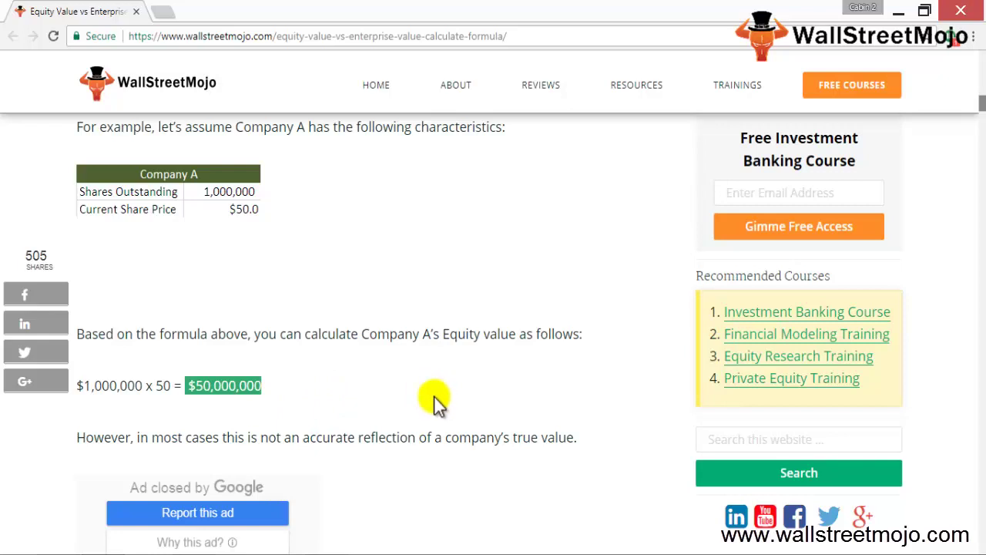
scroll(434, 393, "down", 1)
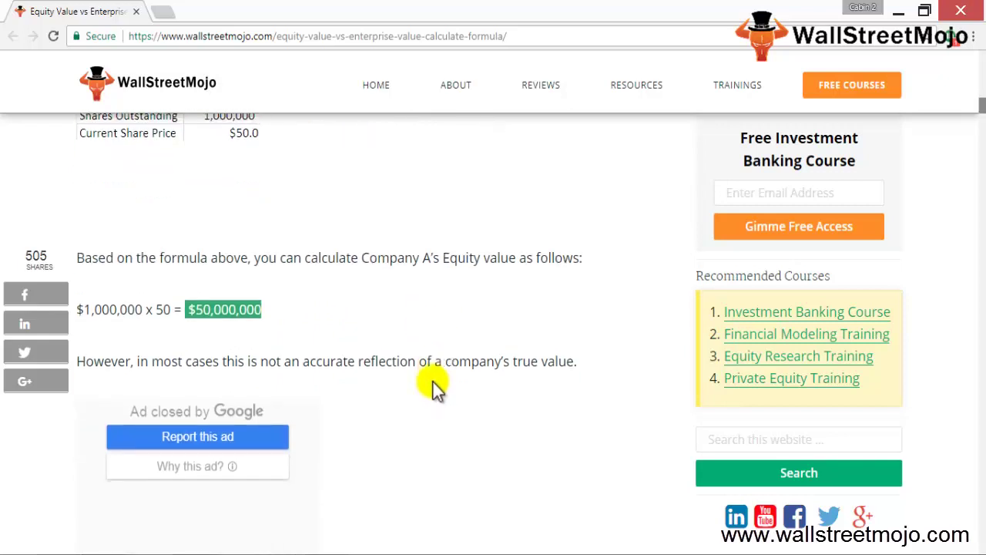
scroll(434, 379, "down", 1)
scroll(433, 375, "down", 3)
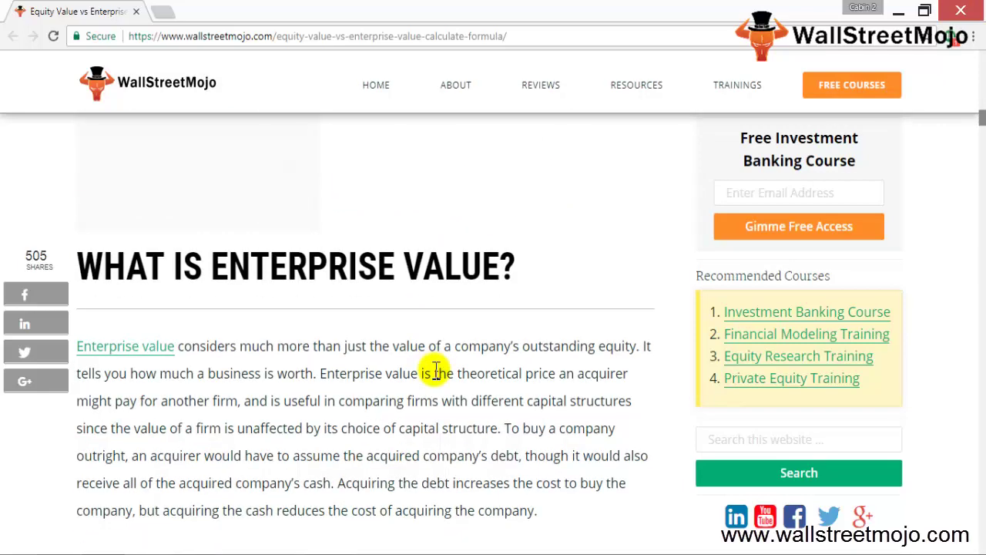
scroll(436, 378, "down", 1)
scroll(435, 378, "down", 1)
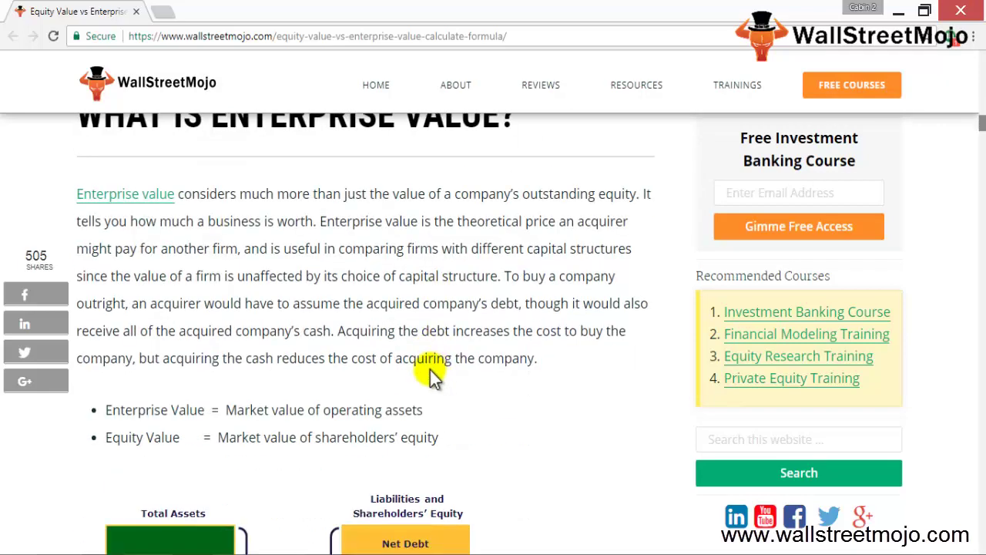
scroll(434, 355, "down", 2)
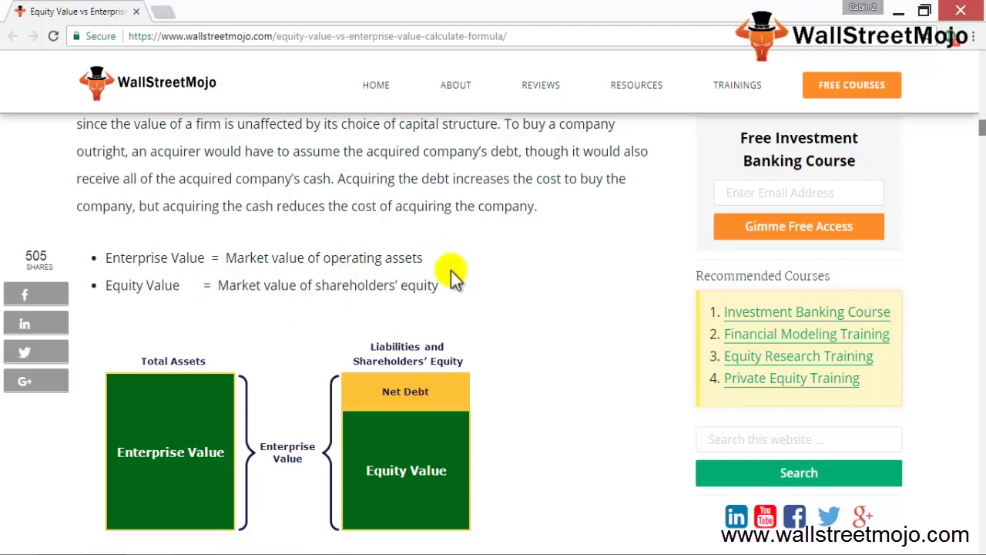
scroll(452, 280, "down", 1)
scroll(346, 347, "up", 1)
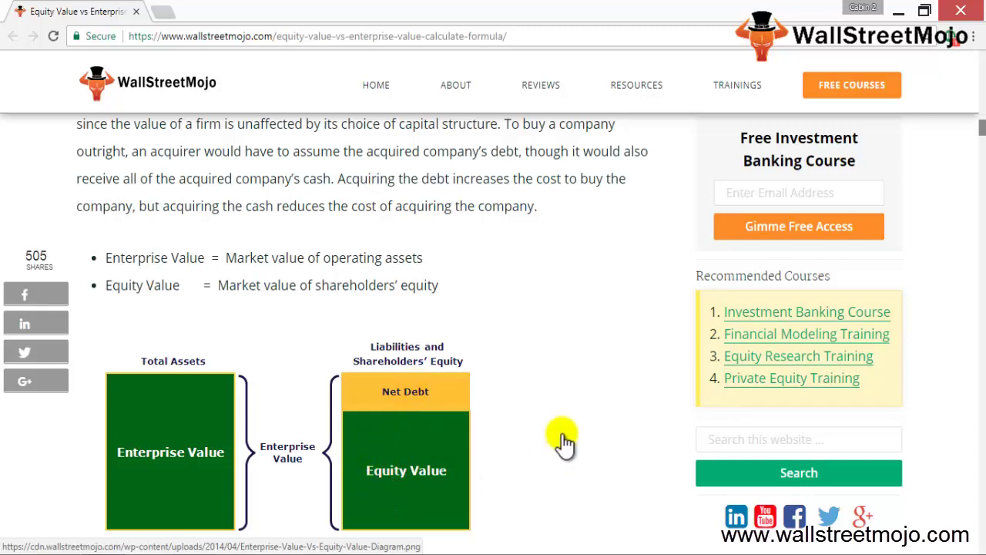
scroll(577, 385, "down", 2)
scroll(586, 356, "down", 2)
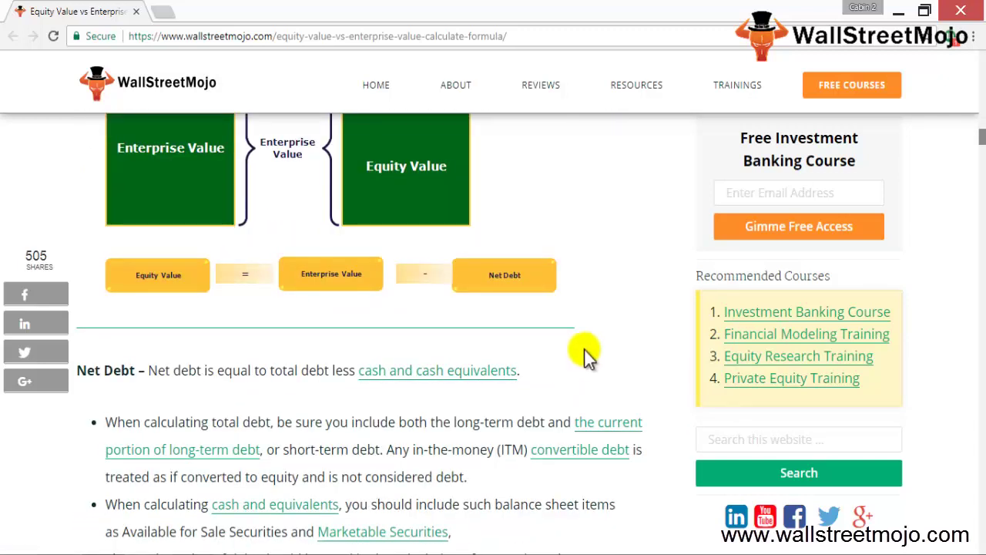
scroll(579, 349, "down", 6)
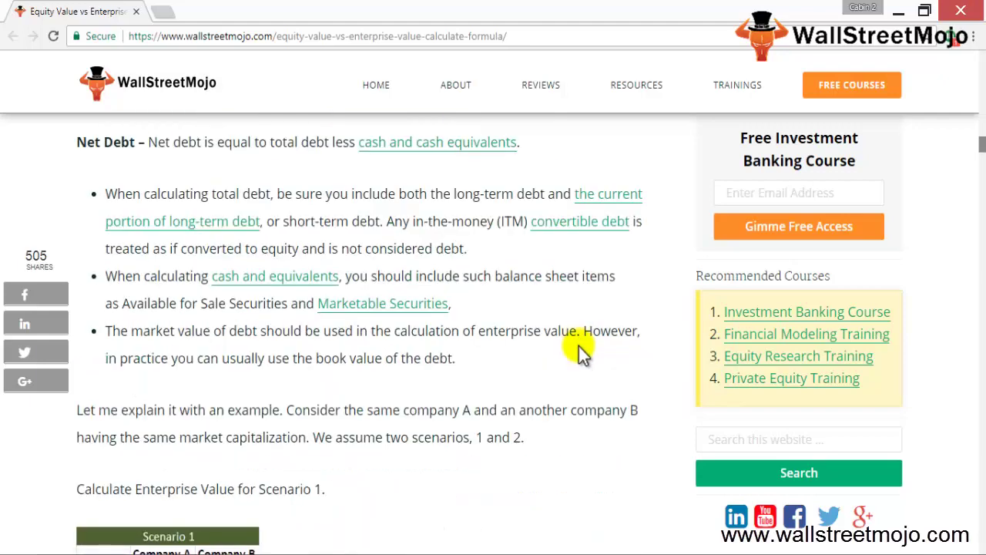
scroll(579, 346, "down", 4)
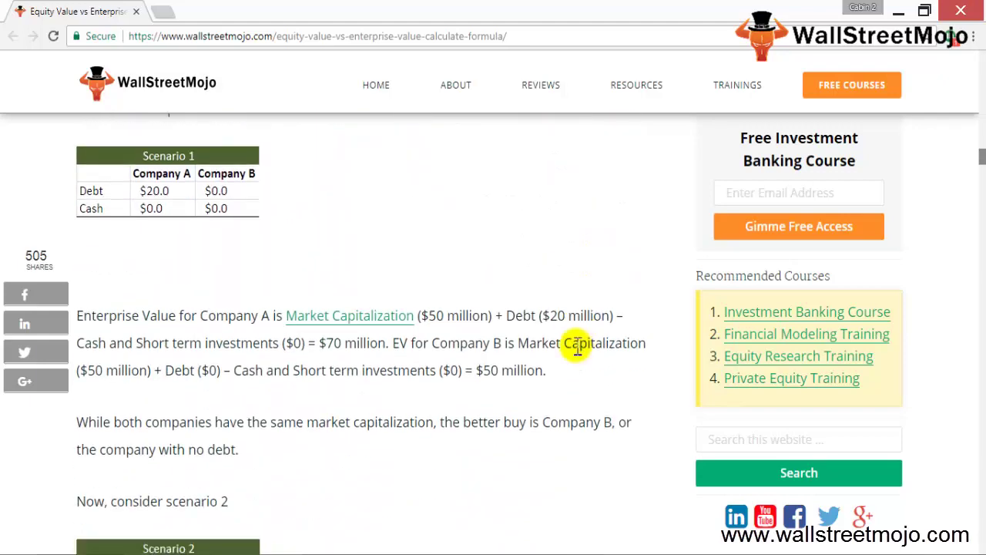
scroll(575, 348, "down", 5)
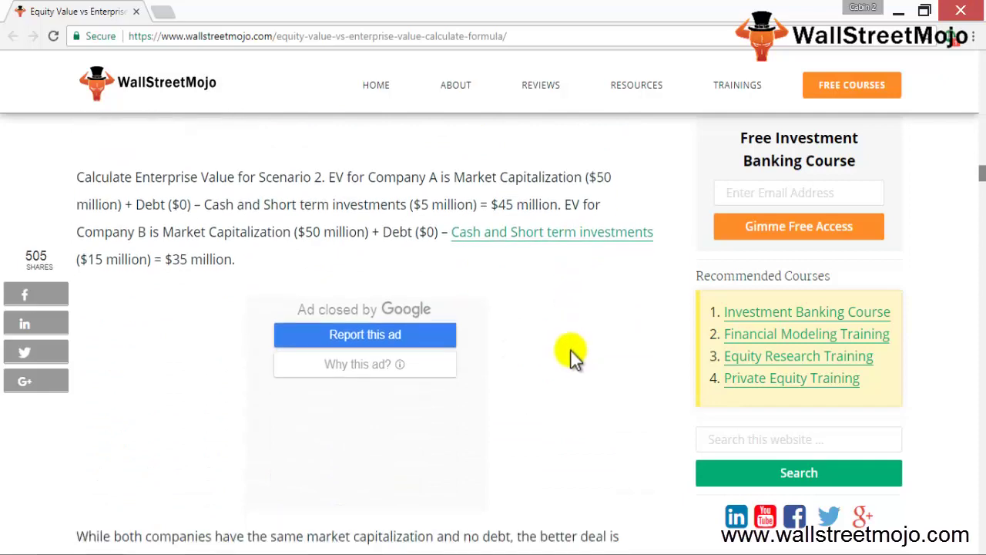
scroll(570, 352, "up", 9)
scroll(568, 352, "up", 5)
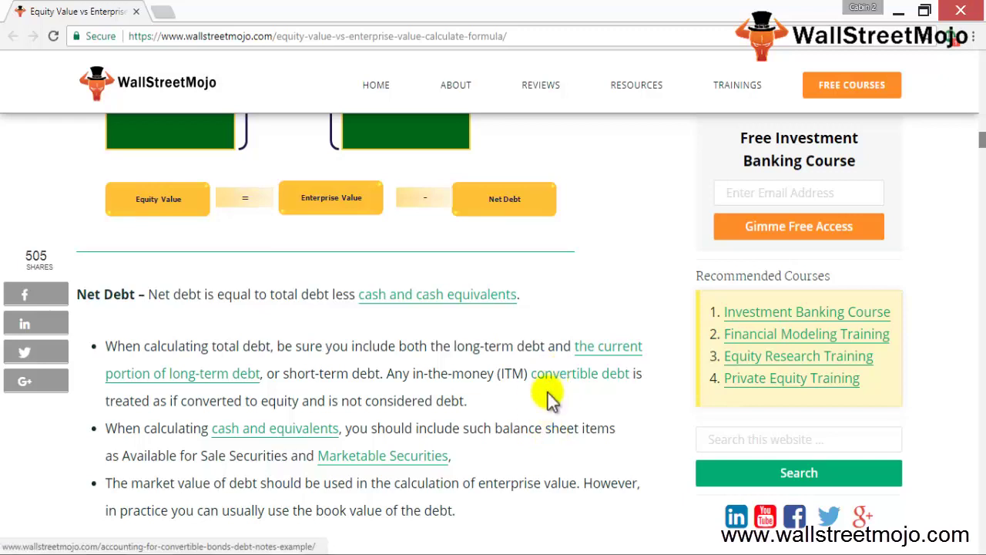
scroll(550, 398, "up", 1)
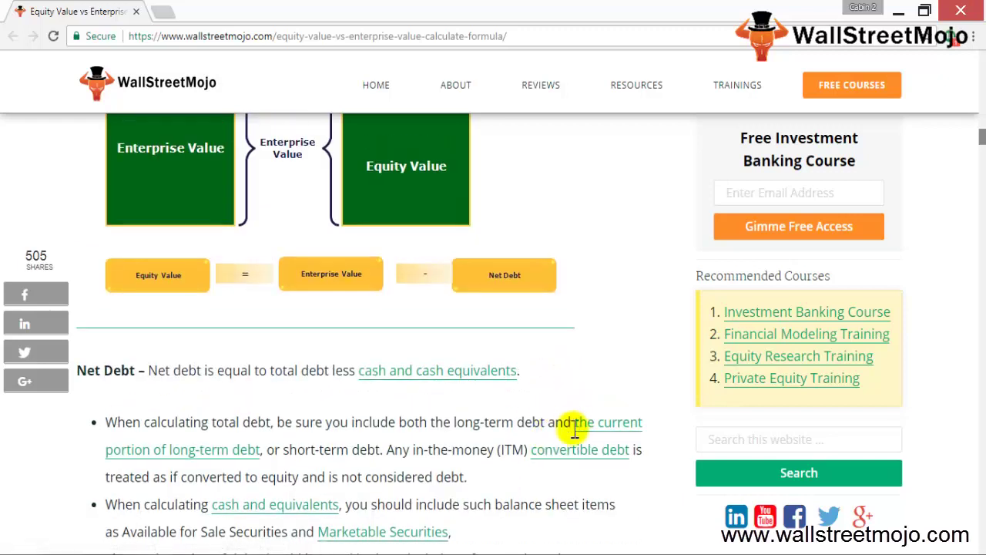
scroll(585, 358, "down", 1)
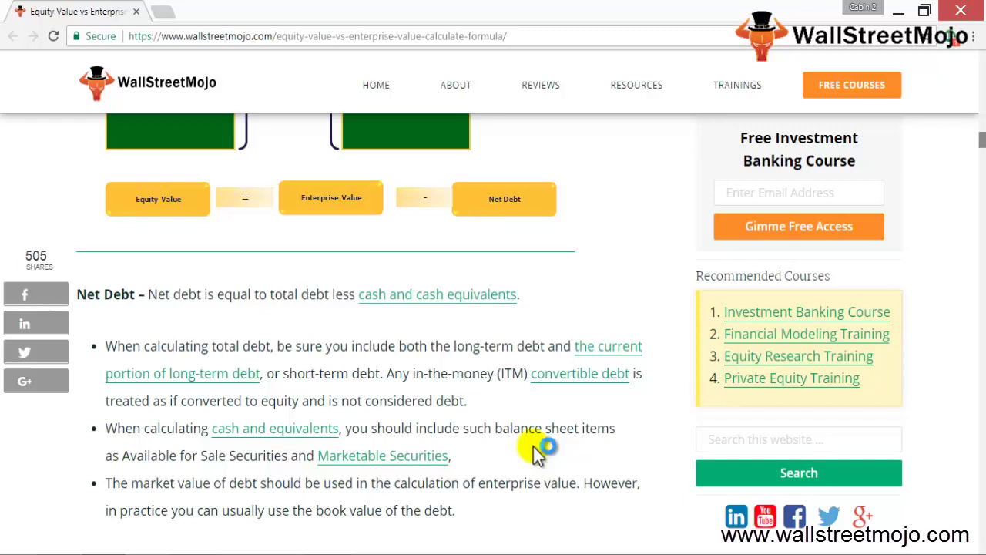
Step: Search the web for edgar in a new tab and open the SEC EDGAR company search
left_click(165, 12)
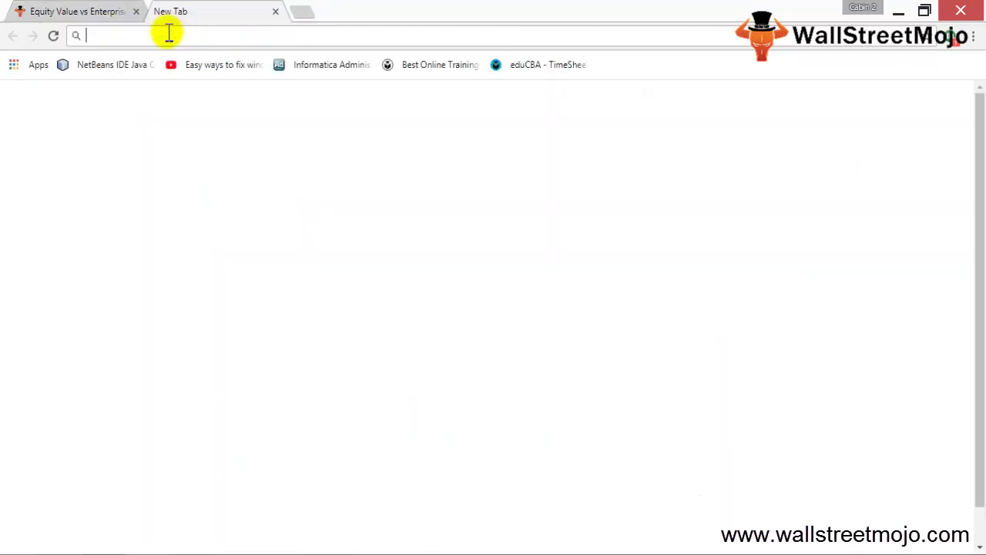
type("edgar")
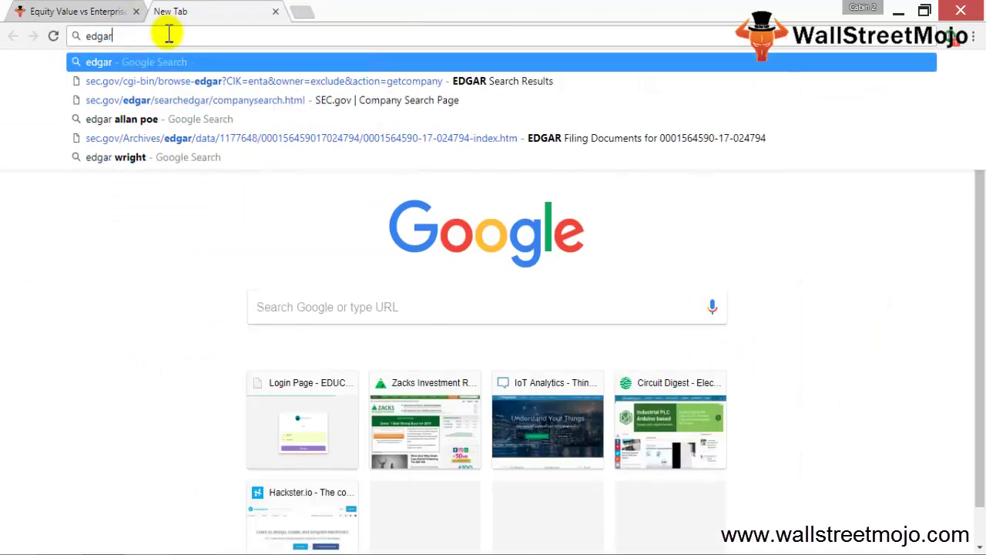
key("Return")
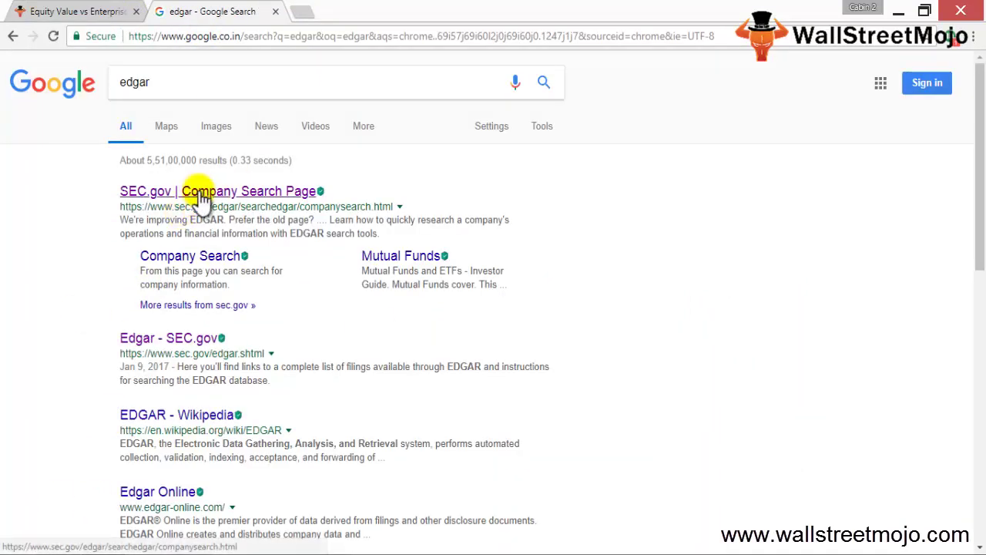
left_click(380, 279)
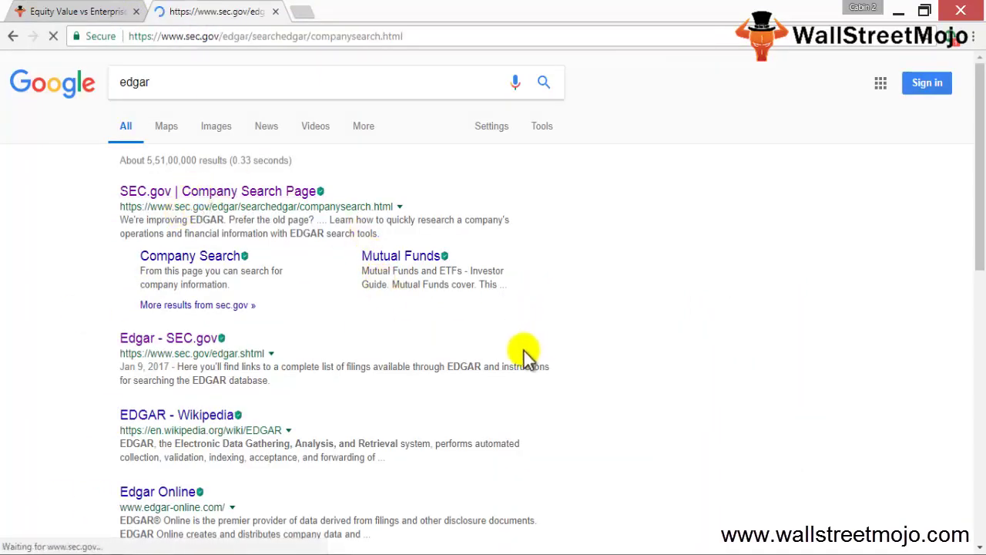
type("am")
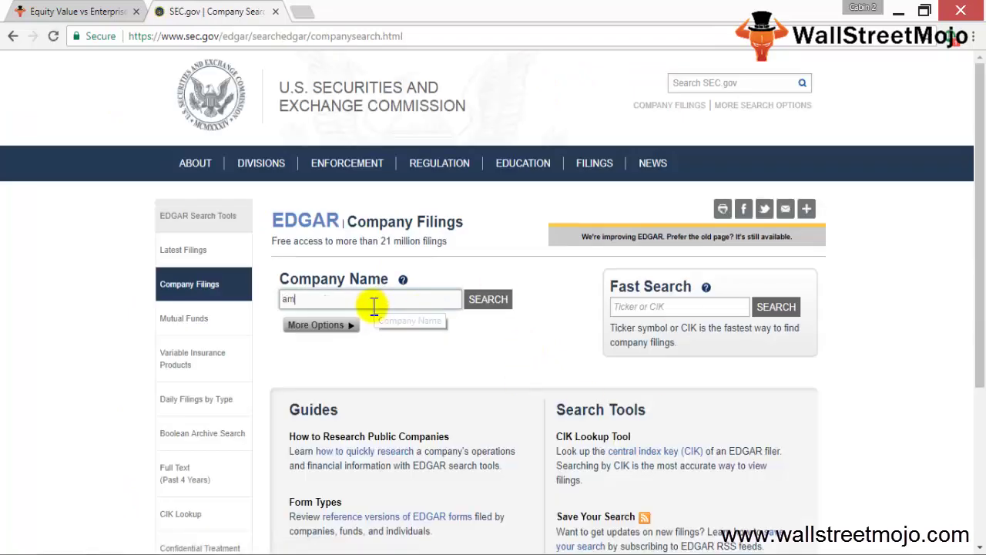
type("azon")
key("Return")
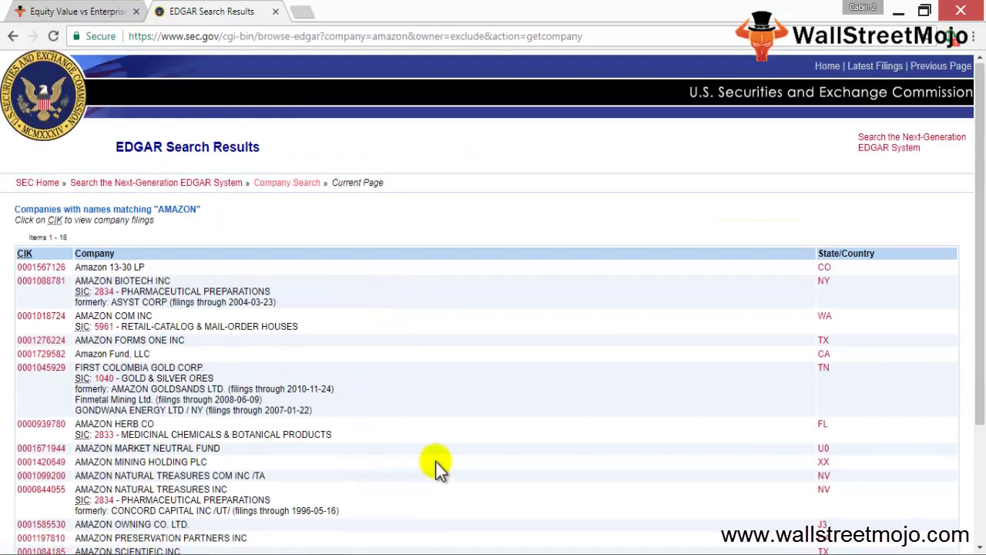
scroll(435, 460, "down", 3)
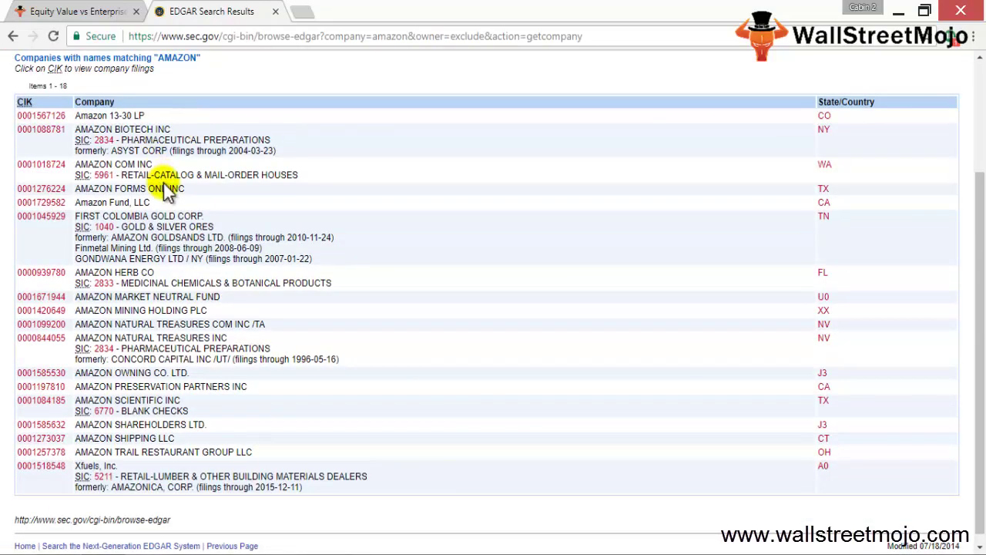
left_click(53, 165)
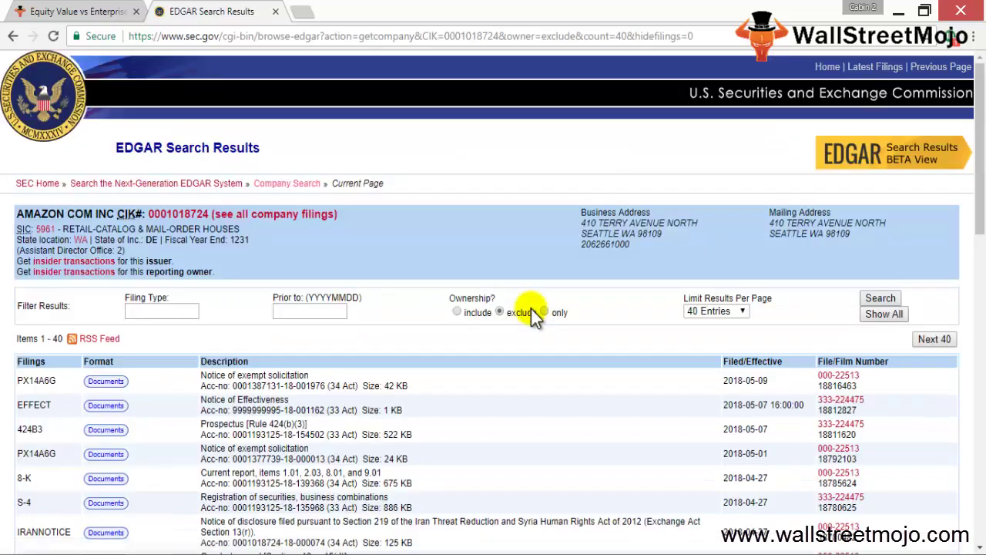
scroll(535, 316, "down", 2)
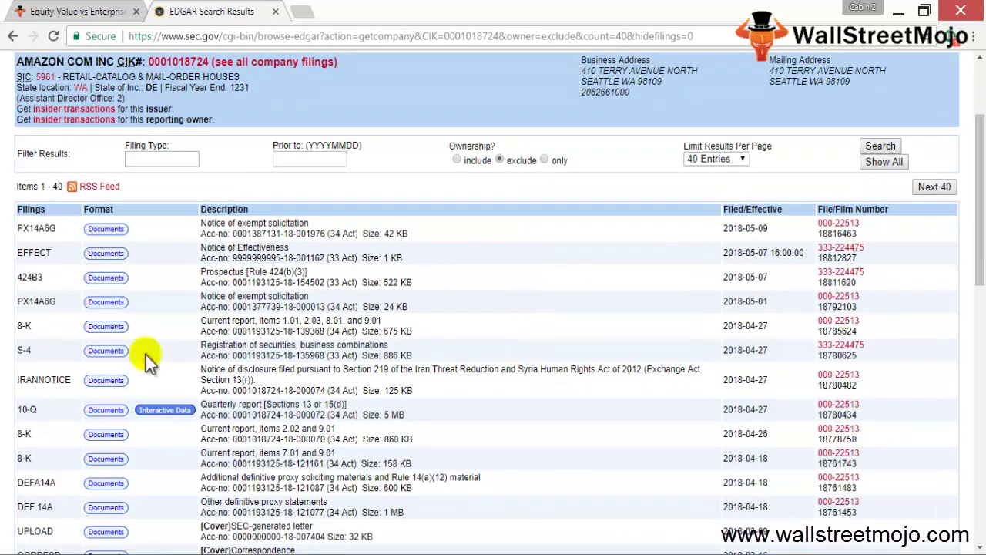
left_click(97, 409)
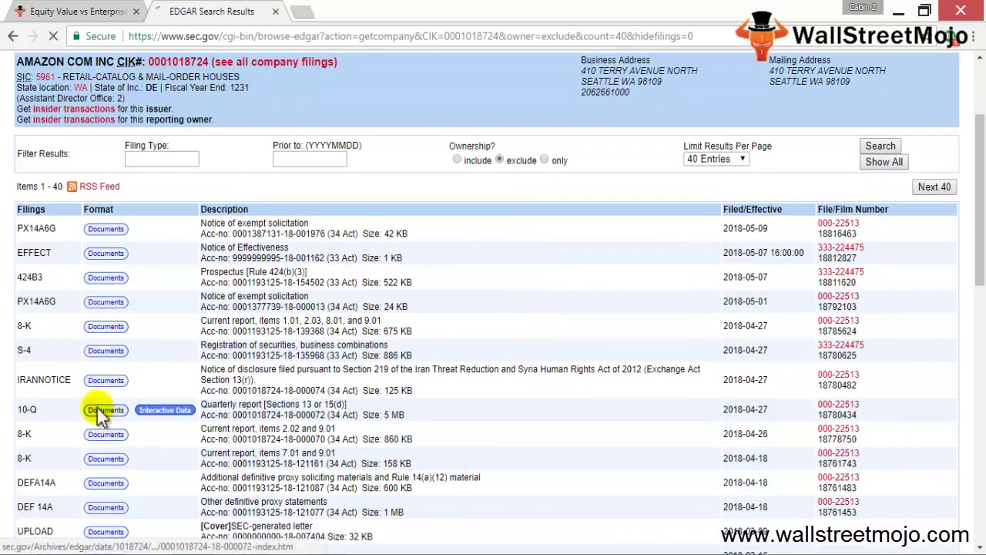
scroll(301, 356, "down", 2)
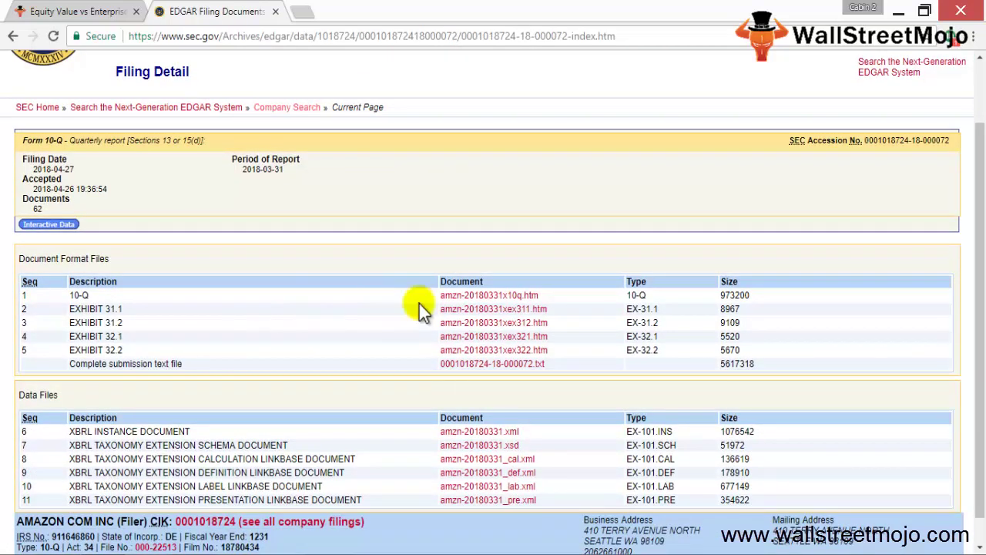
left_click(478, 295)
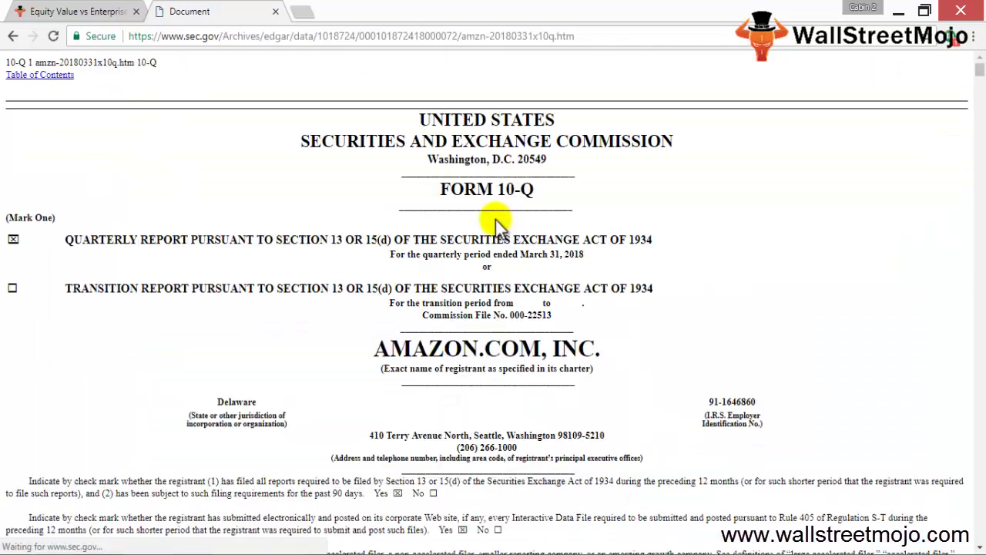
Step: Jump to the Consolidated Statements of Operations and mark the 2017 total net sales of 35,714
scroll(605, 253, "down", 2)
scroll(604, 253, "down", 1)
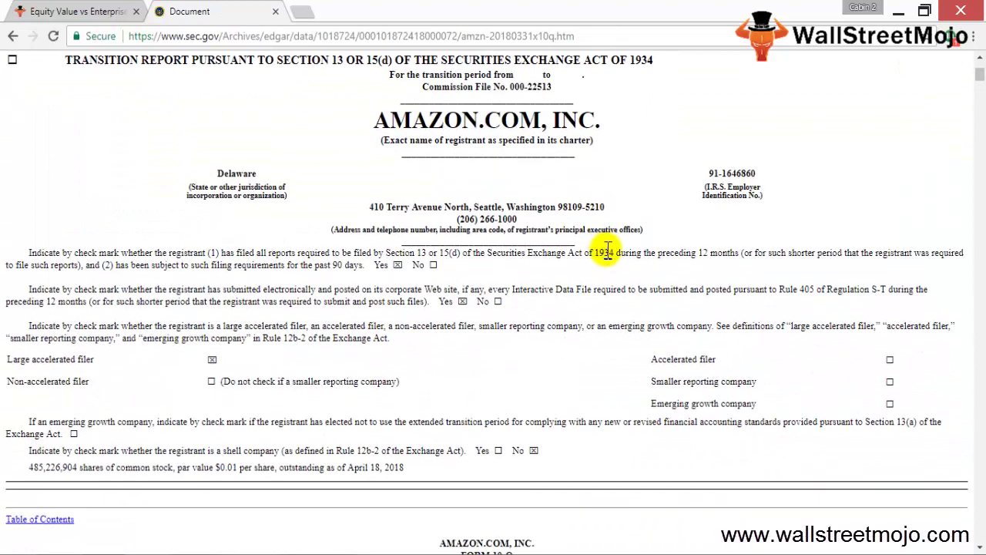
scroll(608, 250, "down", 5)
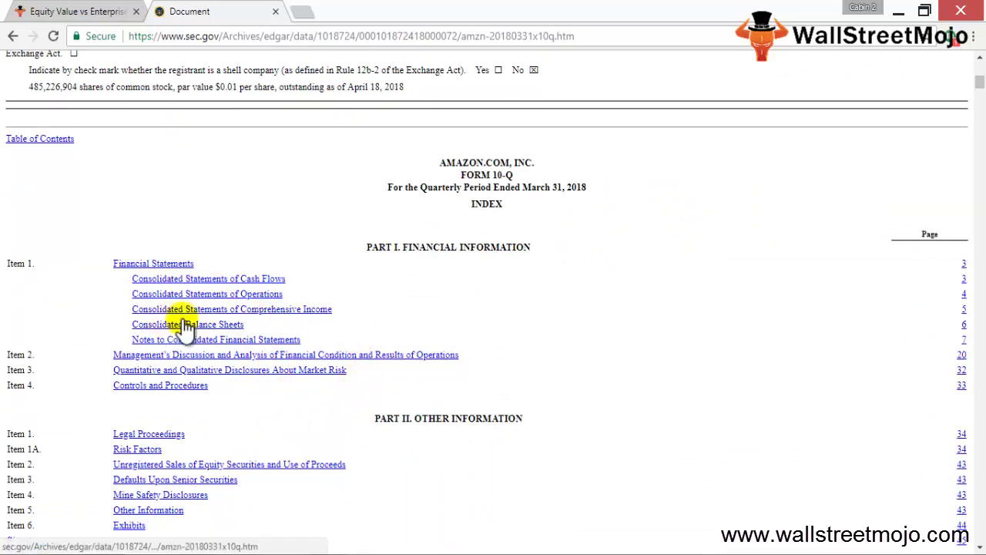
left_click(215, 294)
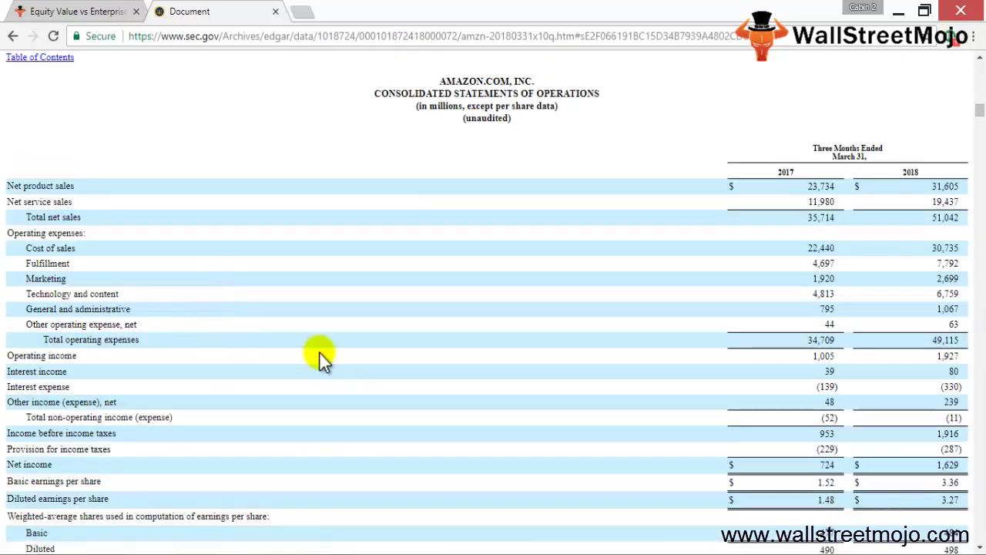
scroll(320, 353, "down", 1)
scroll(320, 354, "up", 1)
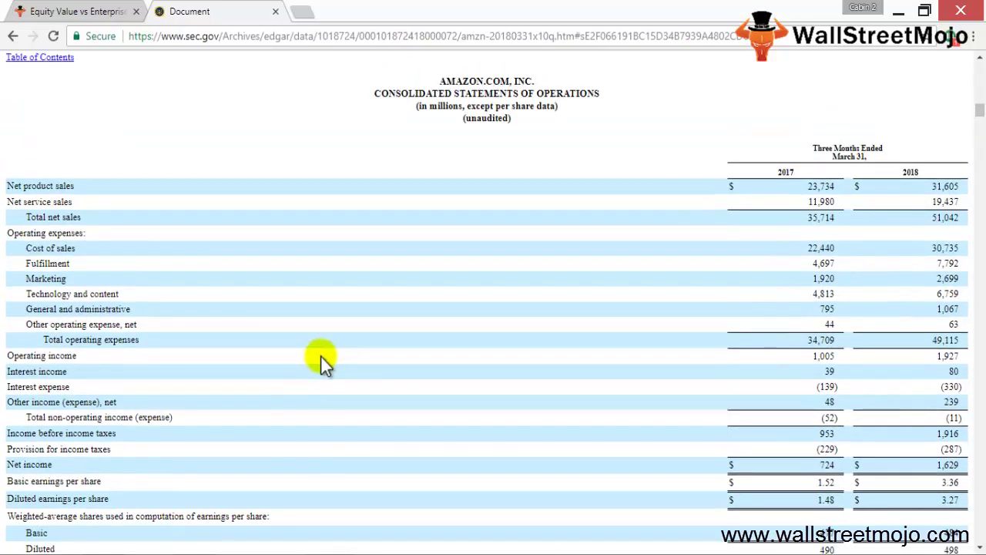
double_click(821, 217)
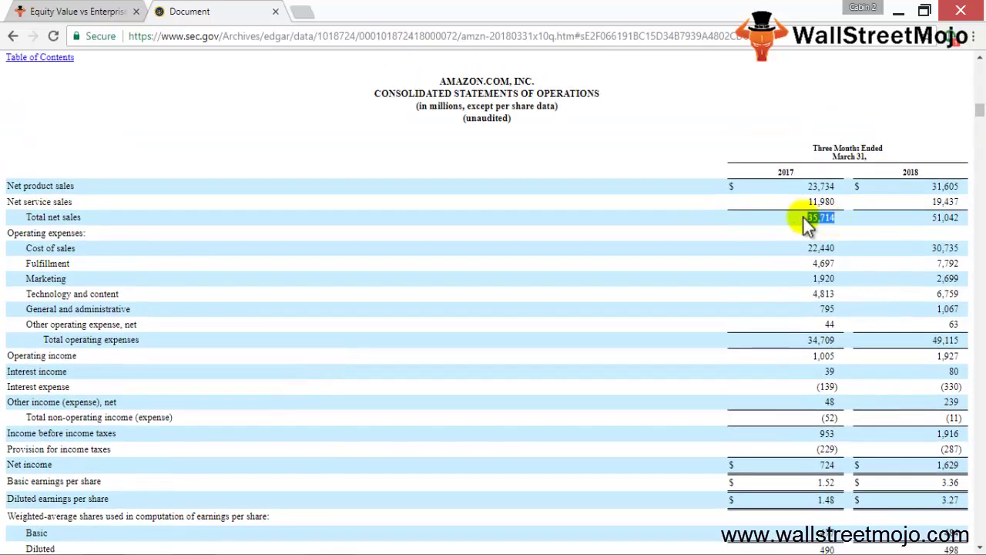
Step: Highlight the 2018 column and its total net sales of 51,042, then scroll on to comprehensive income
scroll(592, 284, "up", 10)
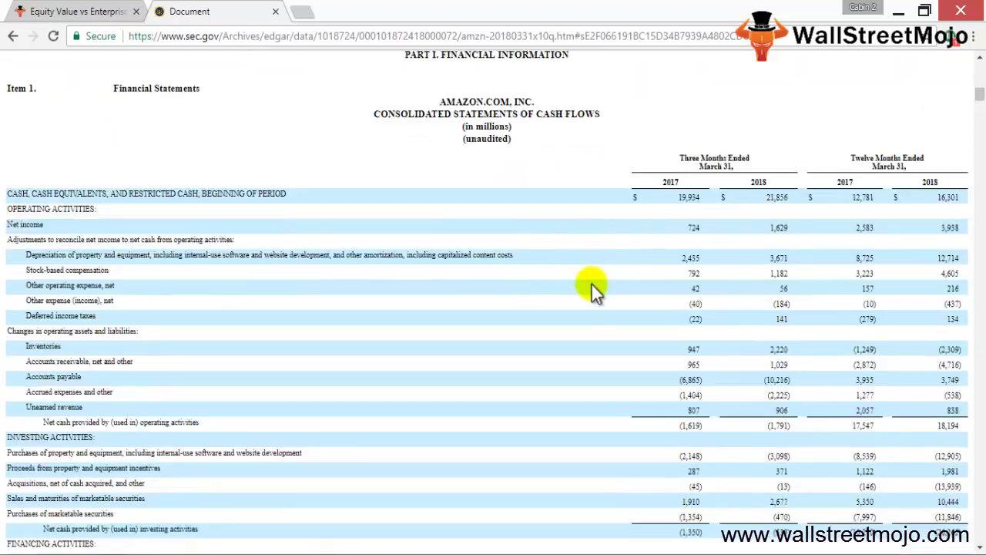
scroll(592, 284, "down", 8)
scroll(591, 289, "down", 1)
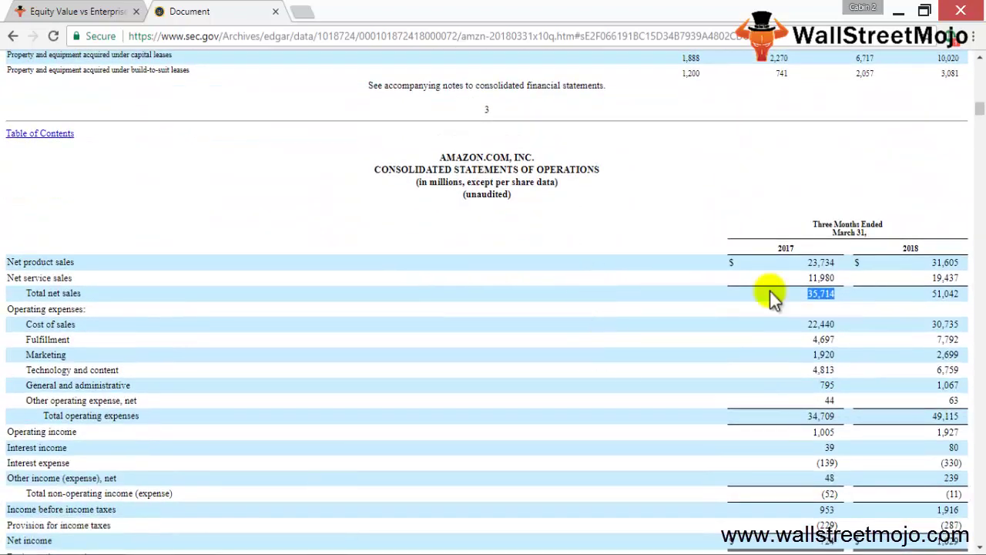
left_click_drag(868, 233, 854, 241)
double_click(910, 247)
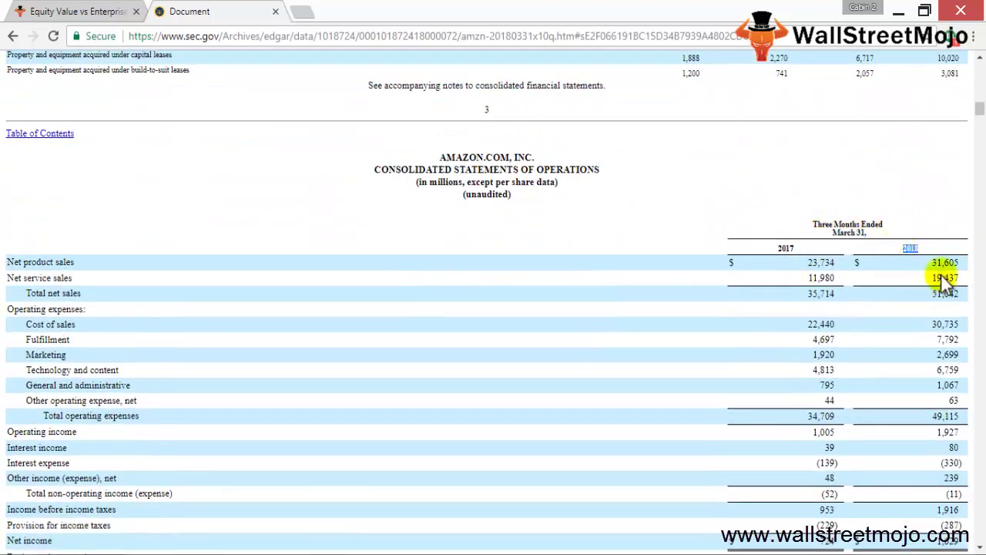
left_click_drag(27, 299, 81, 301)
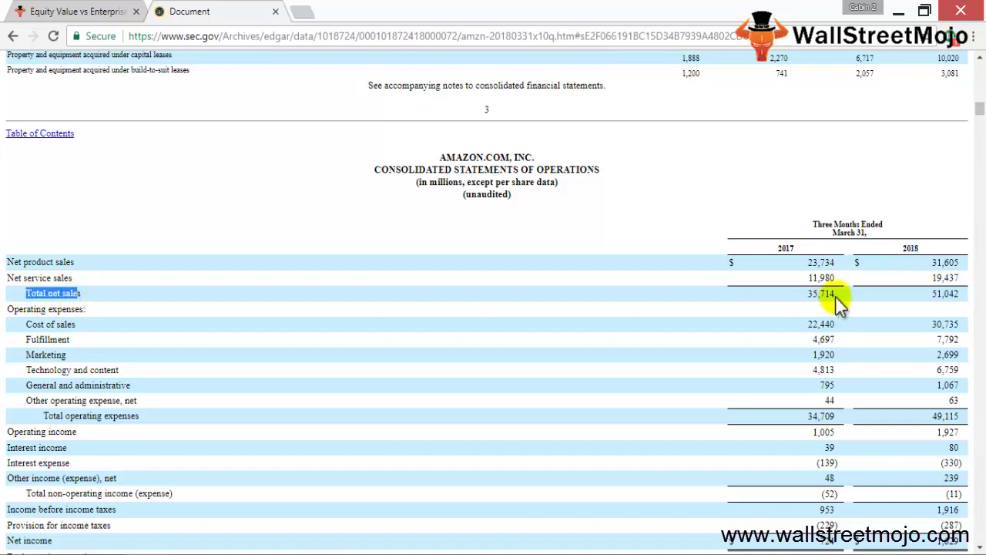
left_click_drag(960, 296, 932, 301)
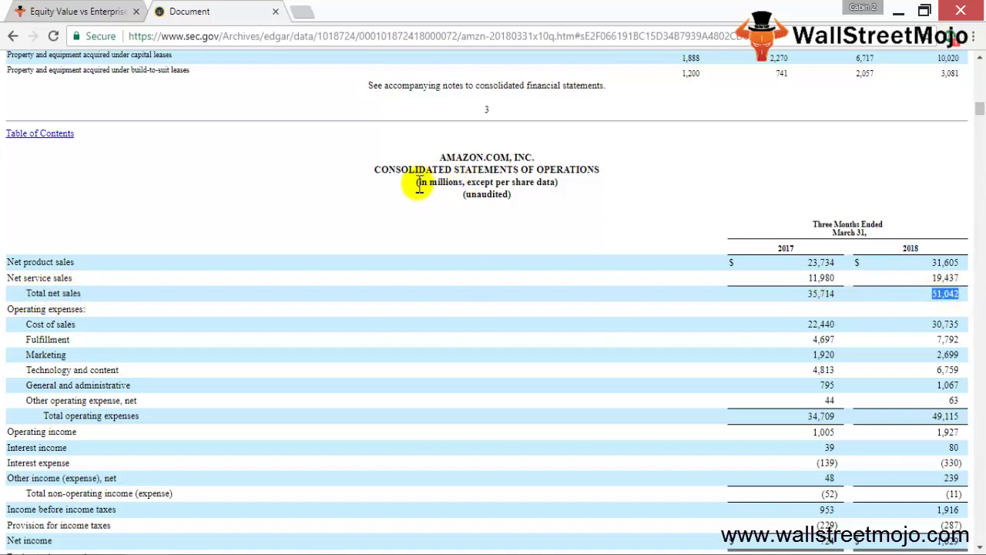
left_click_drag(413, 183, 465, 183)
left_click(499, 262)
scroll(500, 292, "down", 1)
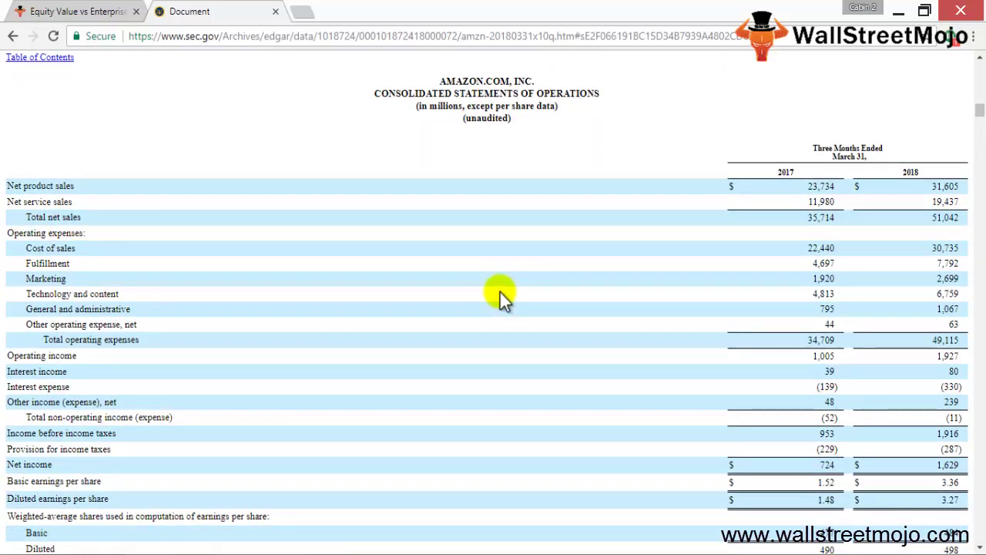
scroll(500, 292, "down", 6)
scroll(497, 289, "down", 6)
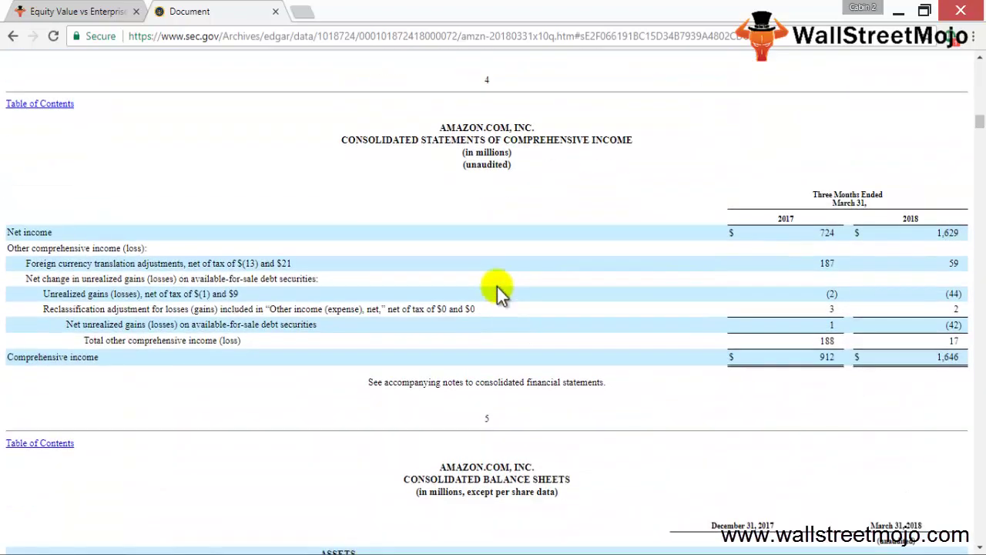
Step: Highlight the March 31, 2018 total assets figure of 126,362 on the balance sheet
scroll(494, 274, "down", 1)
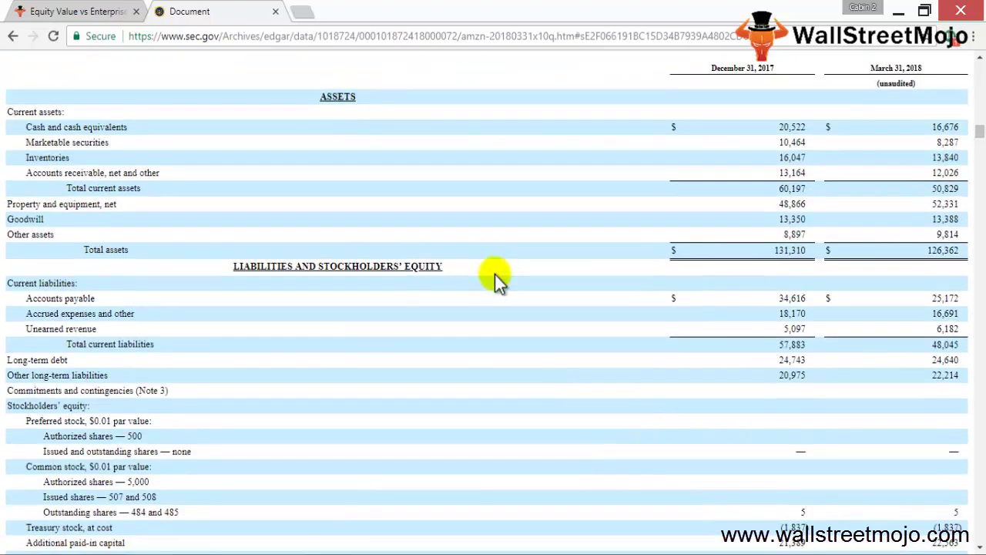
scroll(495, 275, "up", 1)
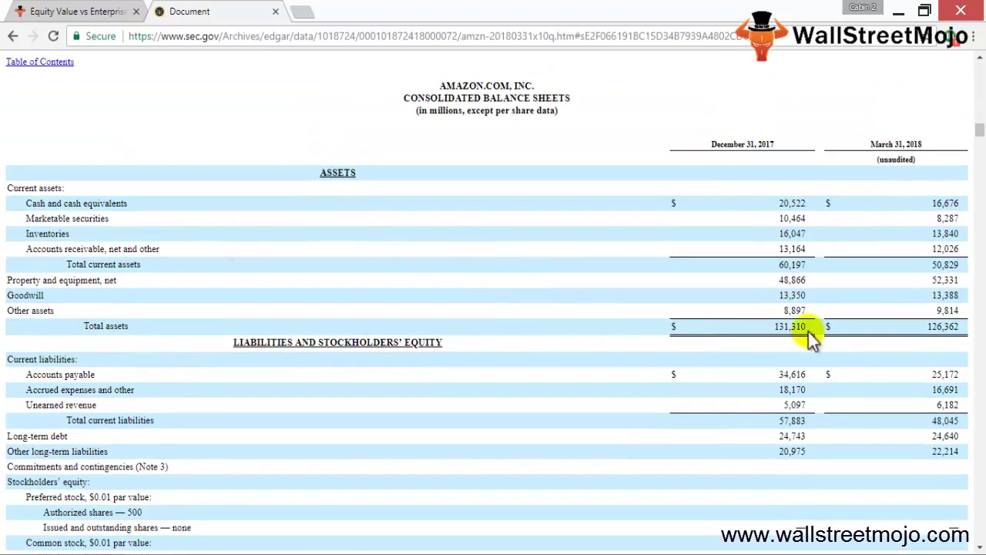
double_click(952, 330)
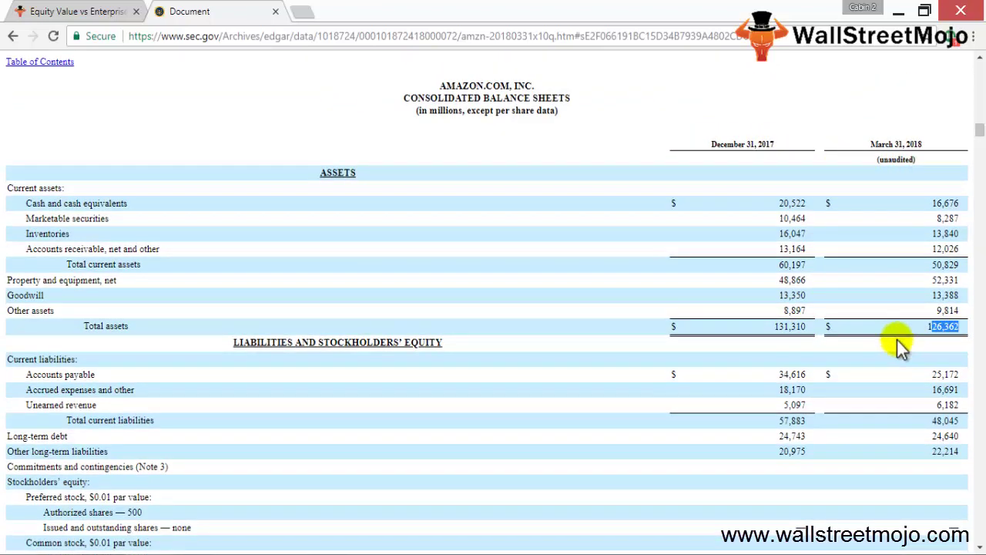
left_click(887, 335)
Step: Review the liabilities, highlighting long-term debt 24,640 and other long-term liabilities 22,214
scroll(887, 341, "down", 1)
scroll(887, 342, "down", 2)
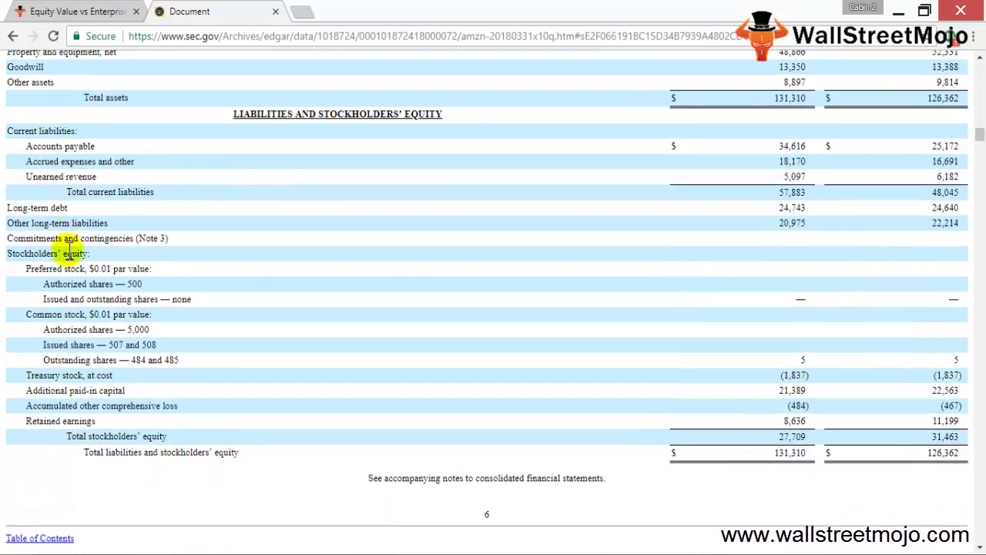
scroll(109, 329, "up", 1)
scroll(262, 367, "down", 1)
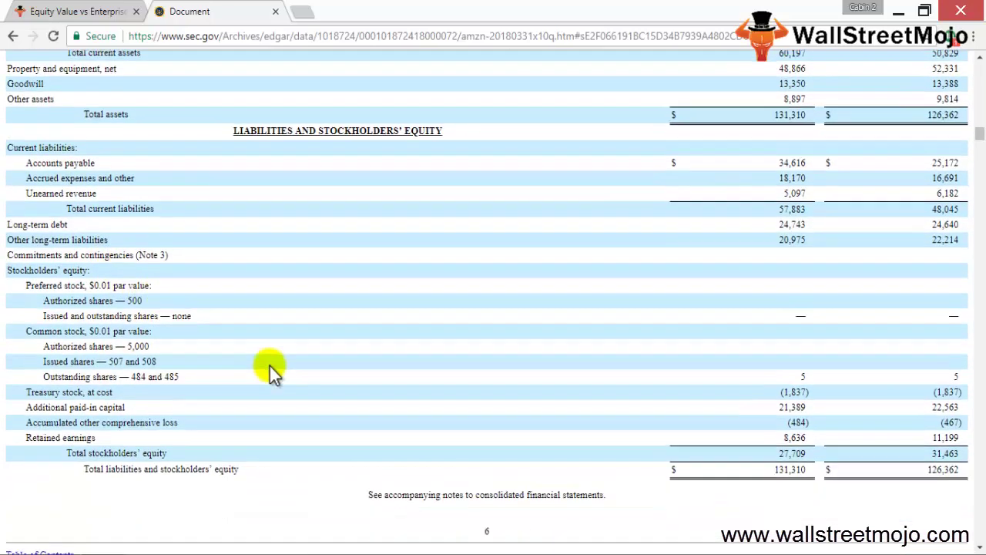
scroll(224, 322, "up", 1)
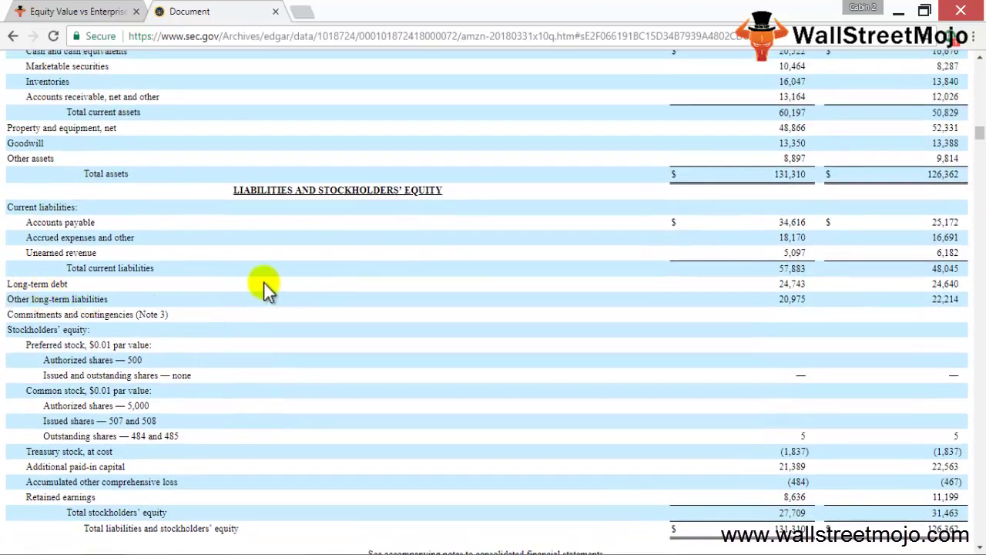
scroll(283, 287, "down", 1)
scroll(272, 290, "up", 1)
left_click_drag(961, 268, 932, 301)
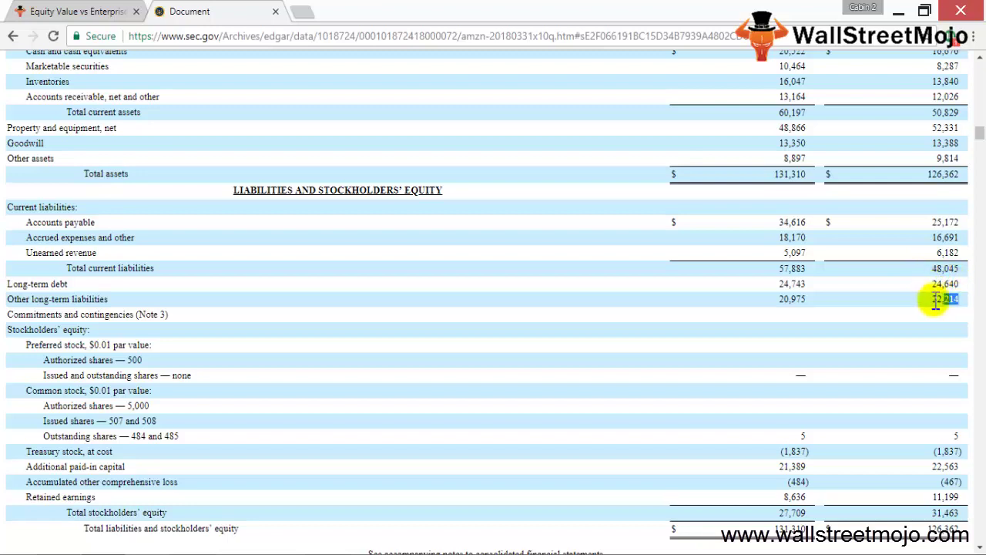
scroll(886, 319, "down", 1)
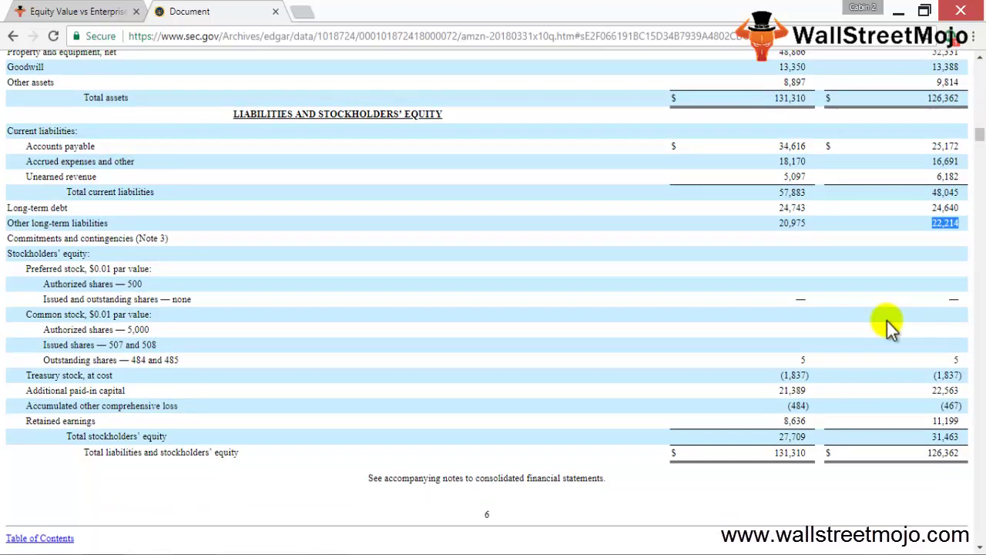
scroll(886, 321, "up", 2)
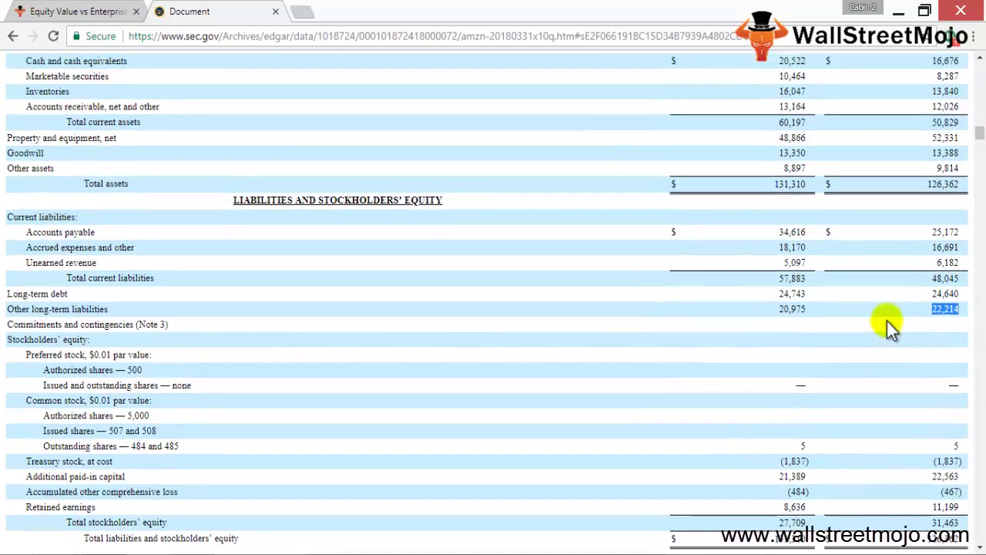
scroll(886, 320, "up", 1)
scroll(887, 320, "down", 1)
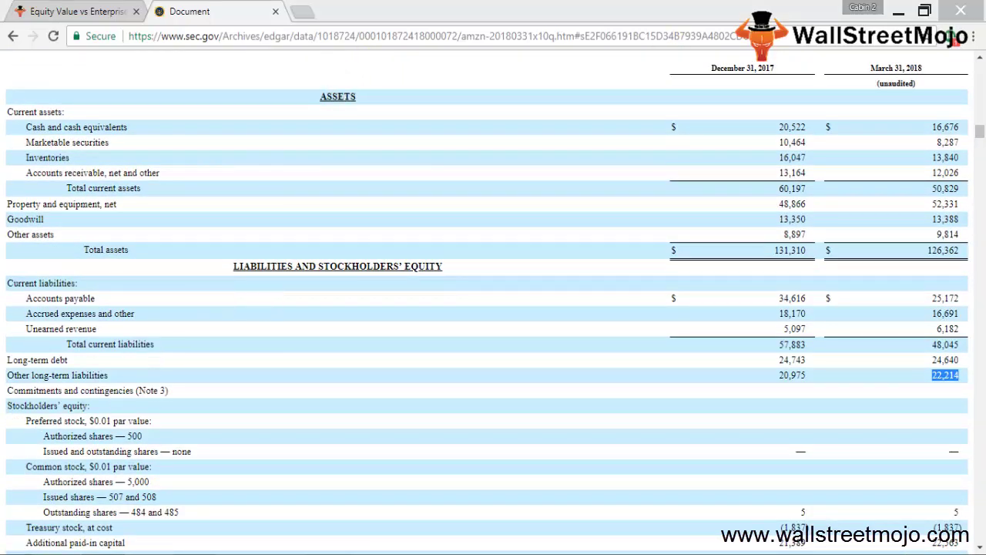
key("super")
Step: Launch Excel 2010 from the Start screen search and dismiss the startup error
left_click(931, 65)
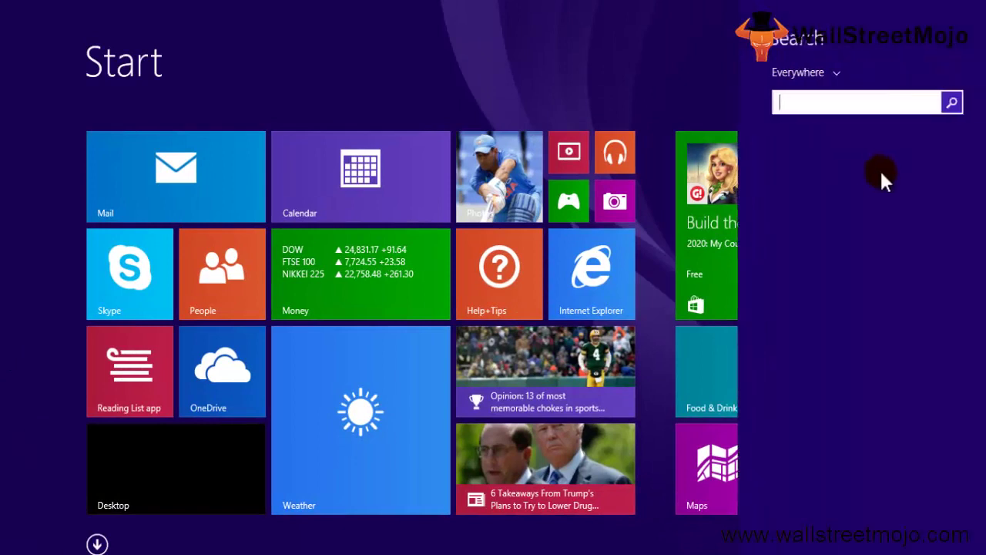
type("ec")
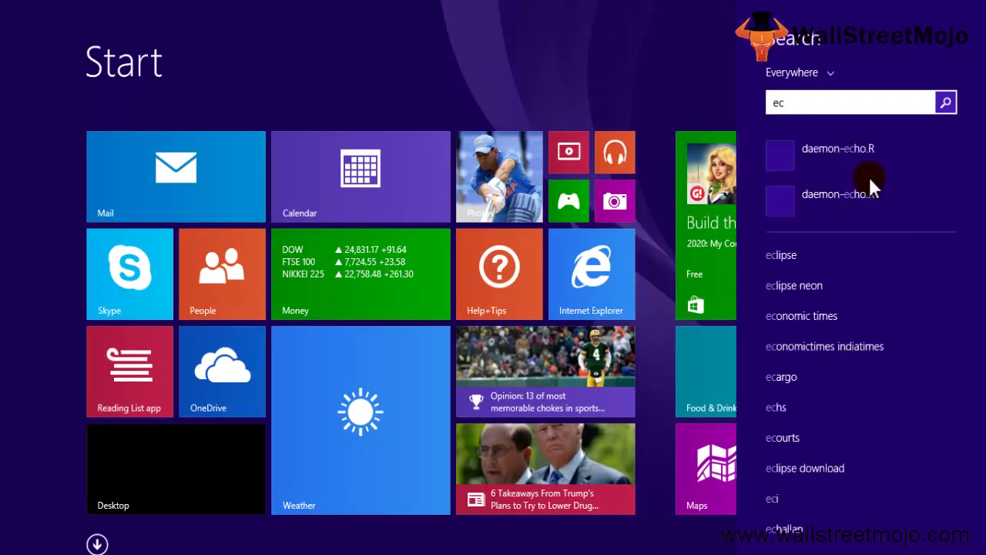
type("xcel")
key("Escape")
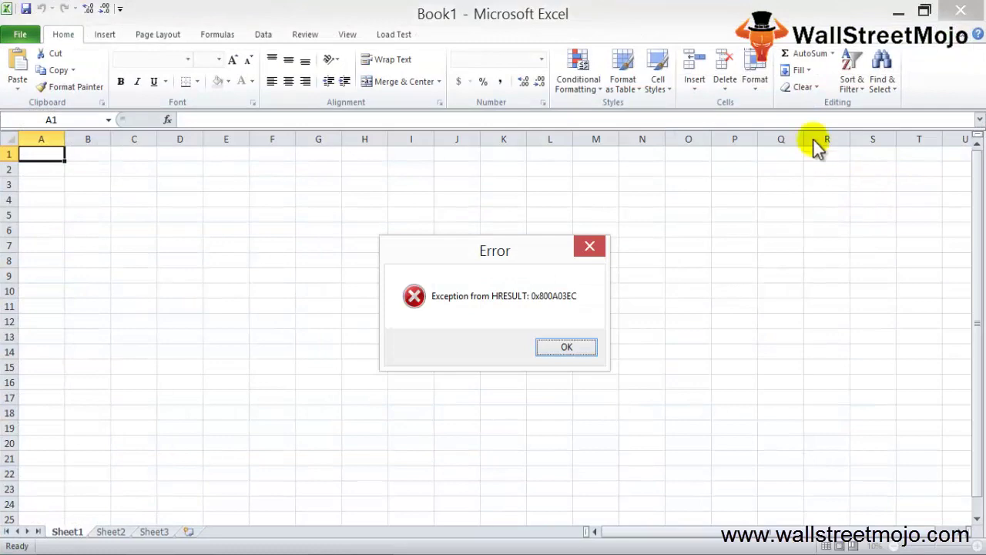
key("Return")
Step: Glance at the balance sheet in the browser, then return to Excel's cell C3
left_click(180, 185)
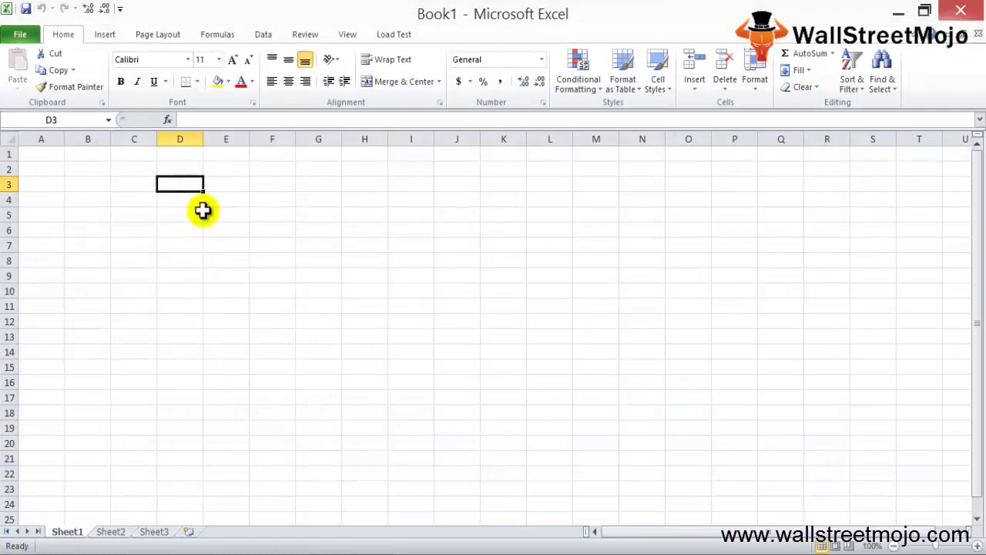
key("alt+Tab")
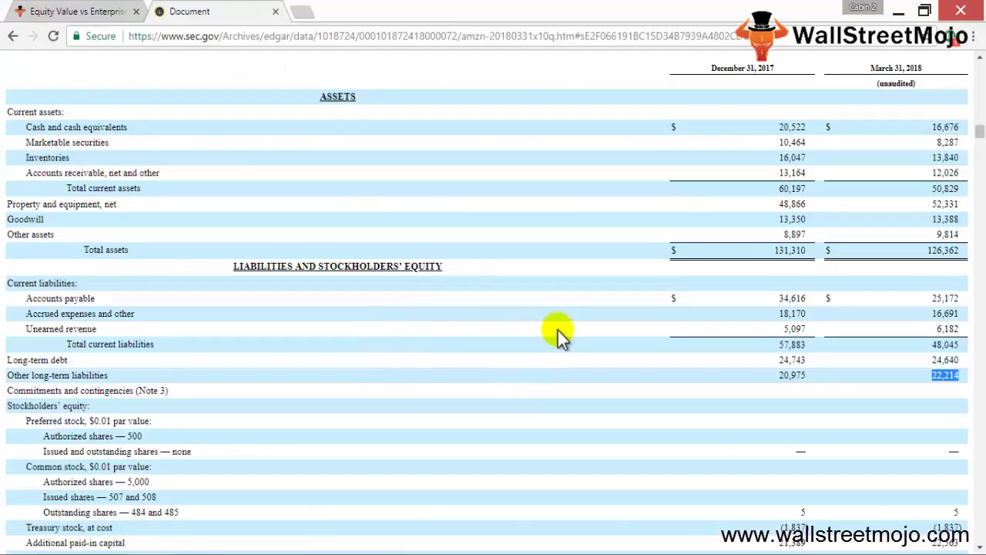
key("alt+Tab")
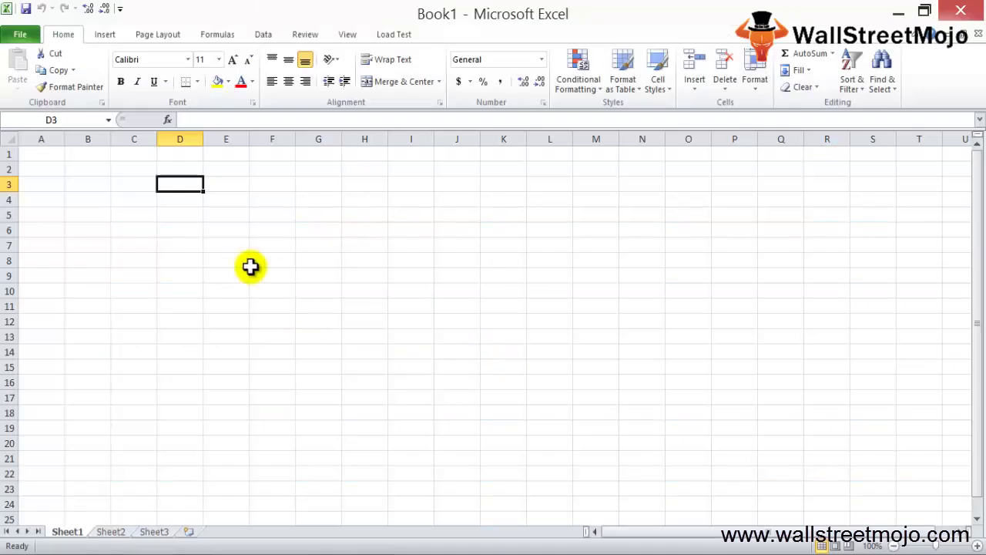
key("Down")
key("Up")
key("Left")
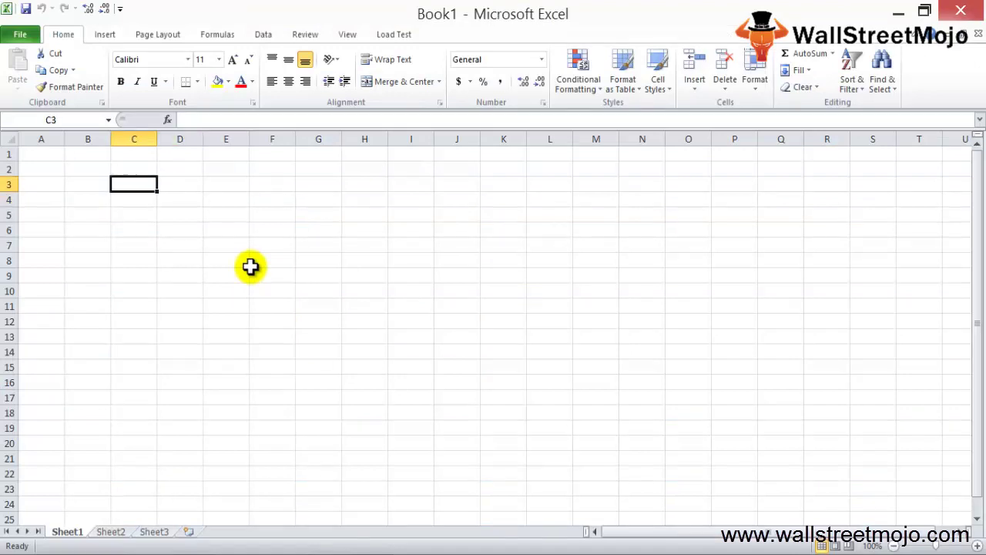
Step: Enter 'Enterprise value' in C3 and autofit column C to the label
type("Enterprise value")
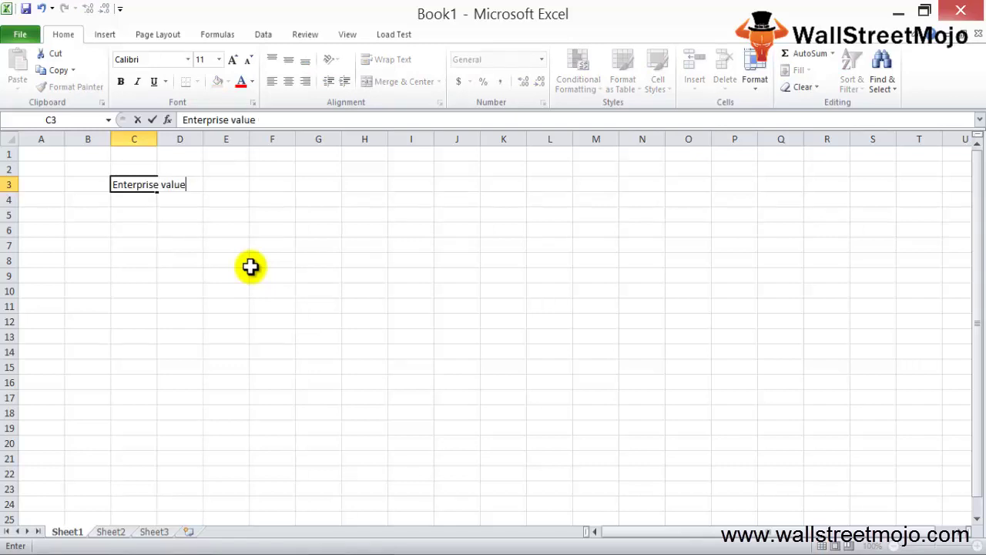
key("ctrl+Return")
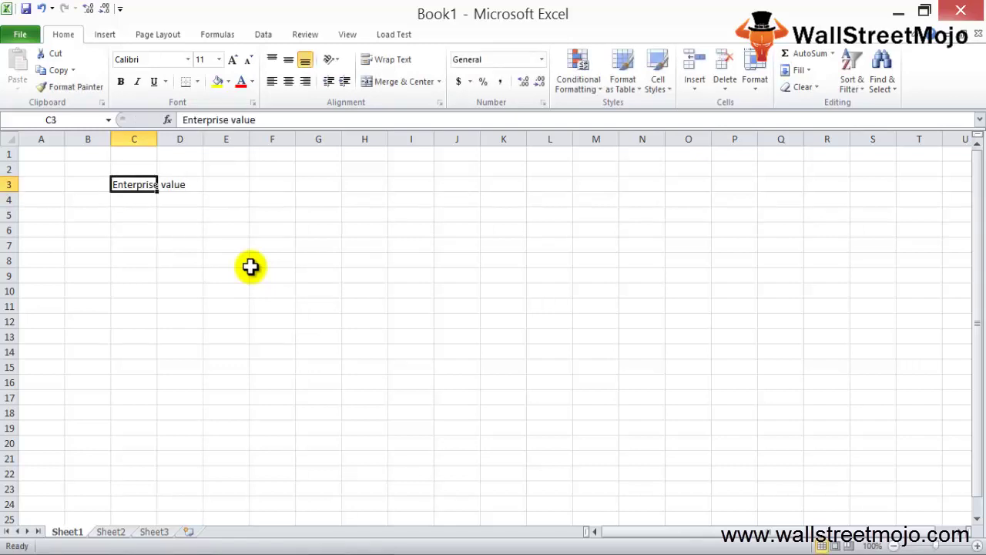
key("alt+h")
key("o")
key("i")
Step: Type the definition 'Equity value + Net debt(Debt - cash and cash equivalents)' in E3
key("Down")
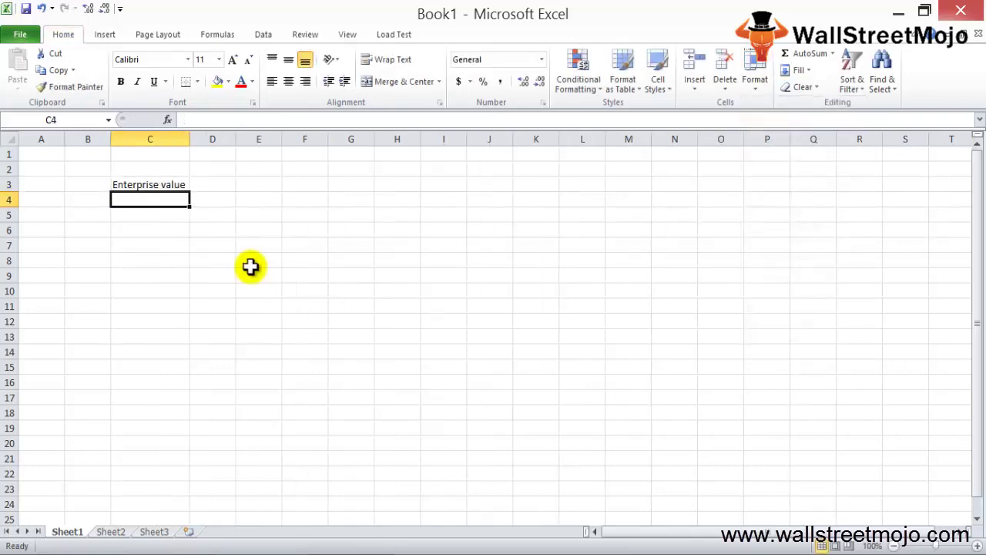
key("Up")
key("Right")
key("Right")
key("Right")
key("Left")
key("Left")
key("Right")
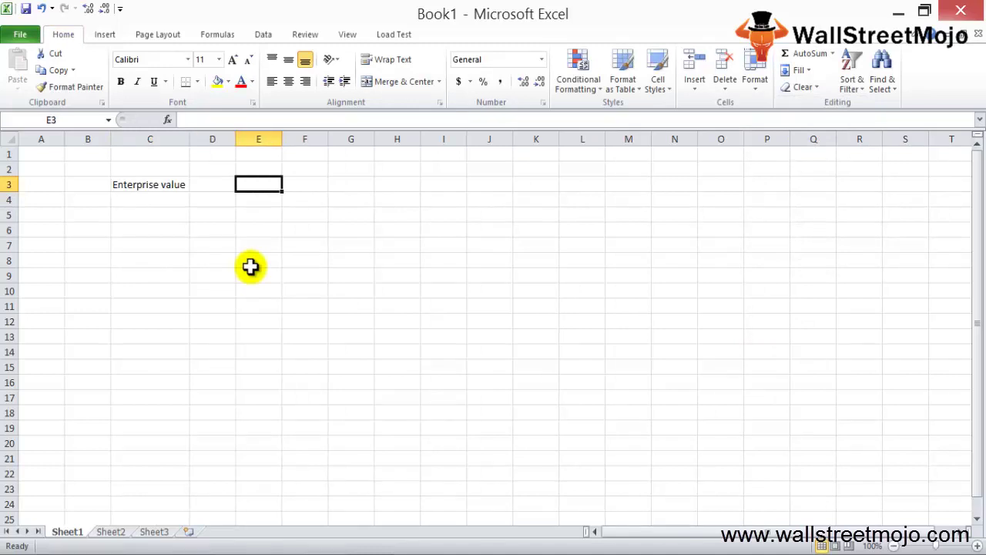
key("Down")
key("Down")
key("Up")
key("Up")
type("Equity ")
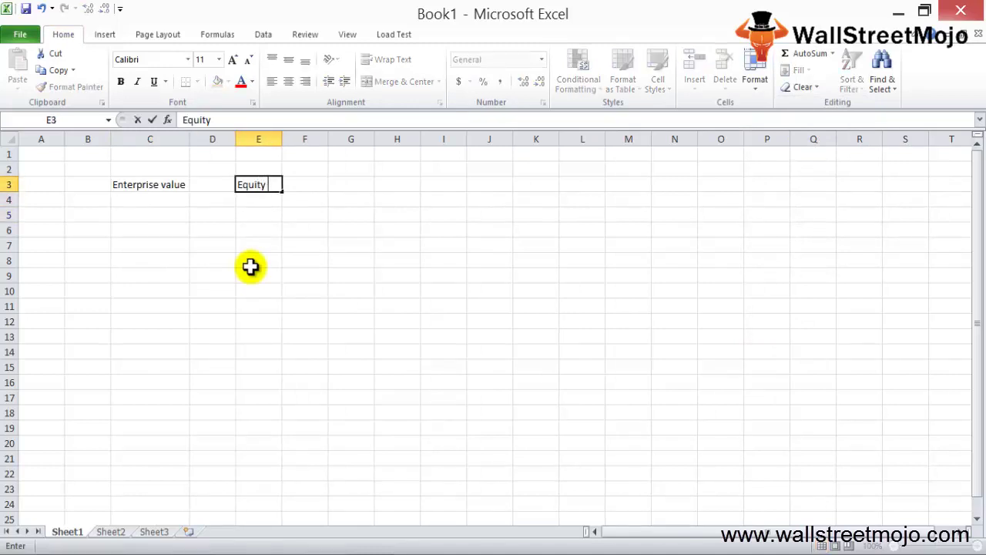
type("value + Net")
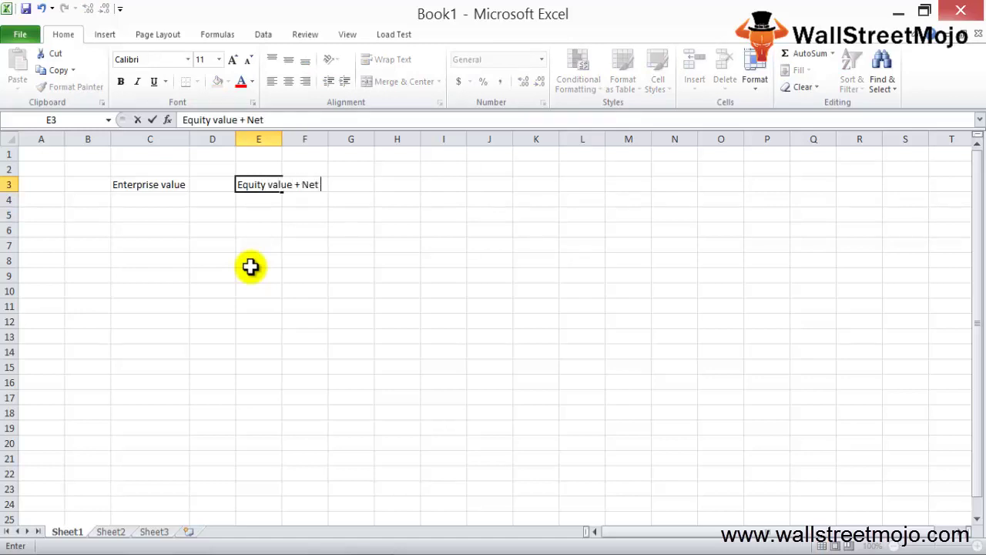
type(" de")
type("bt(Debt")
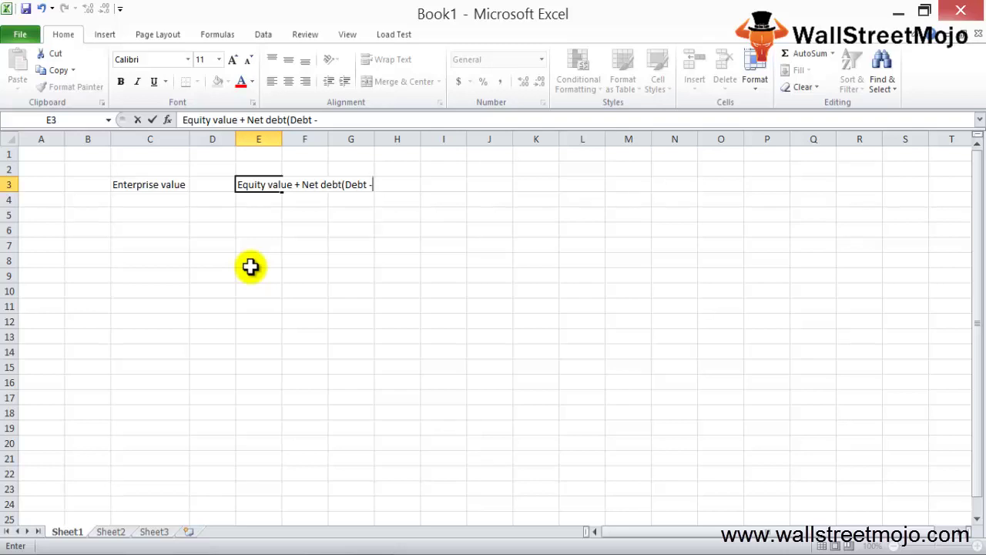
type(" - cash and ca")
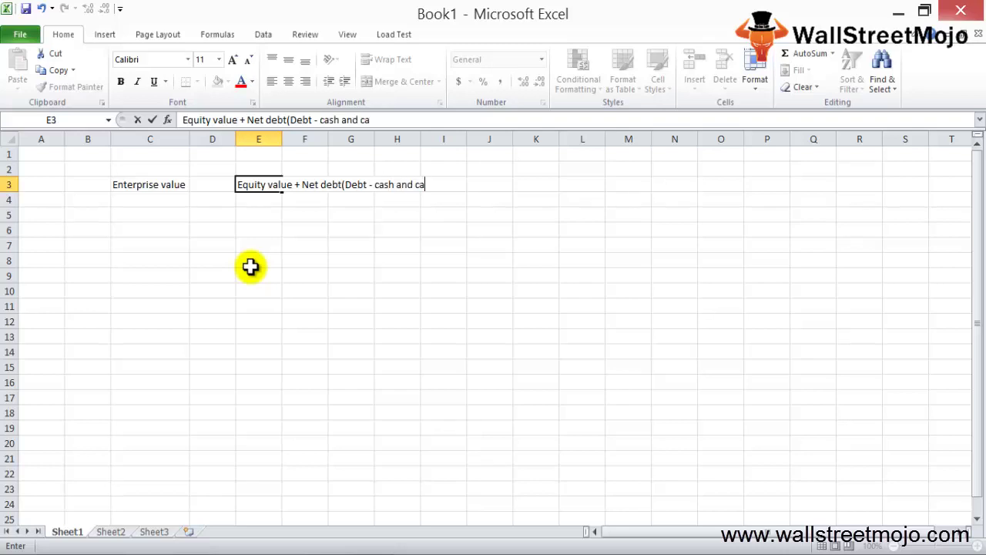
type("sh ")
type("equiva")
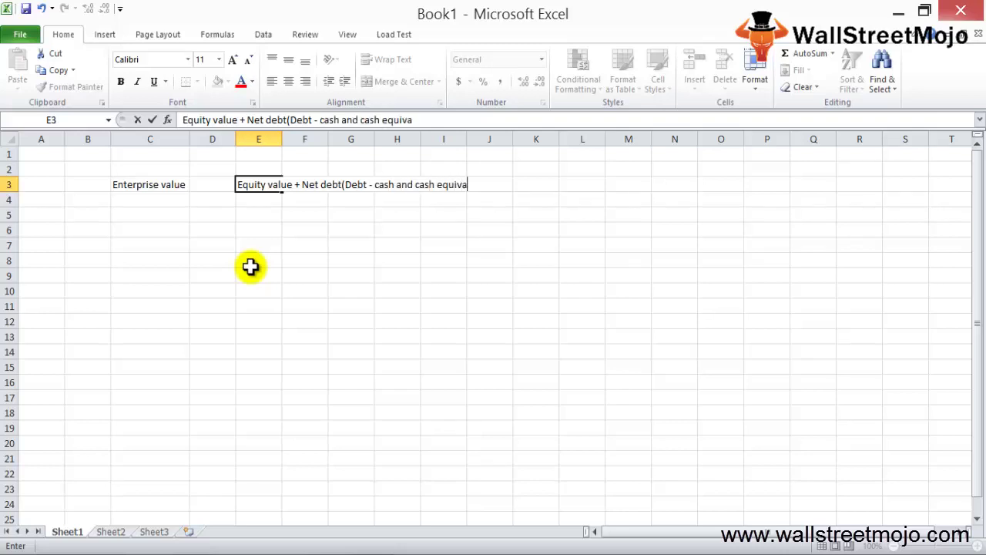
type("lents)")
key("Return")
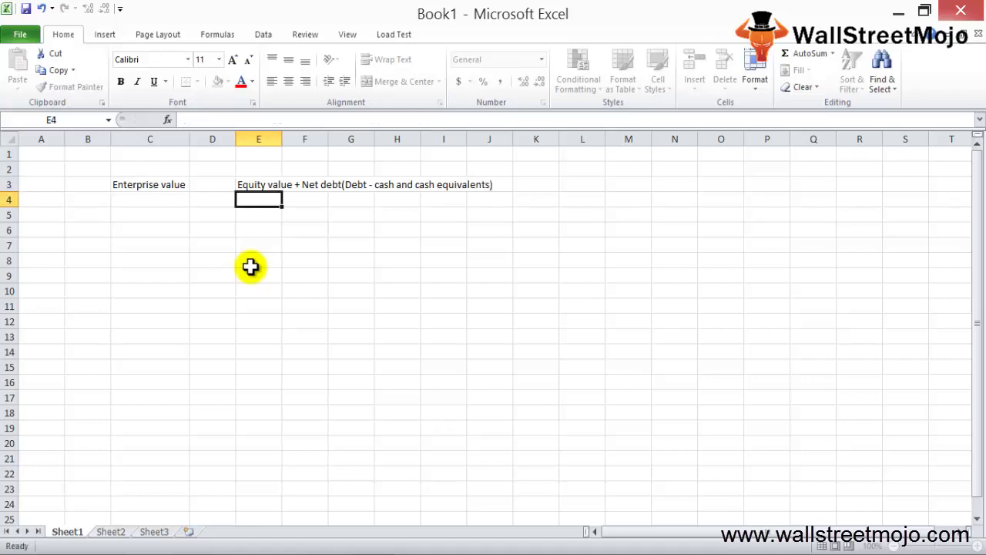
Step: Autofit column E to the width of the definition text
key("Up")
key("alt+h")
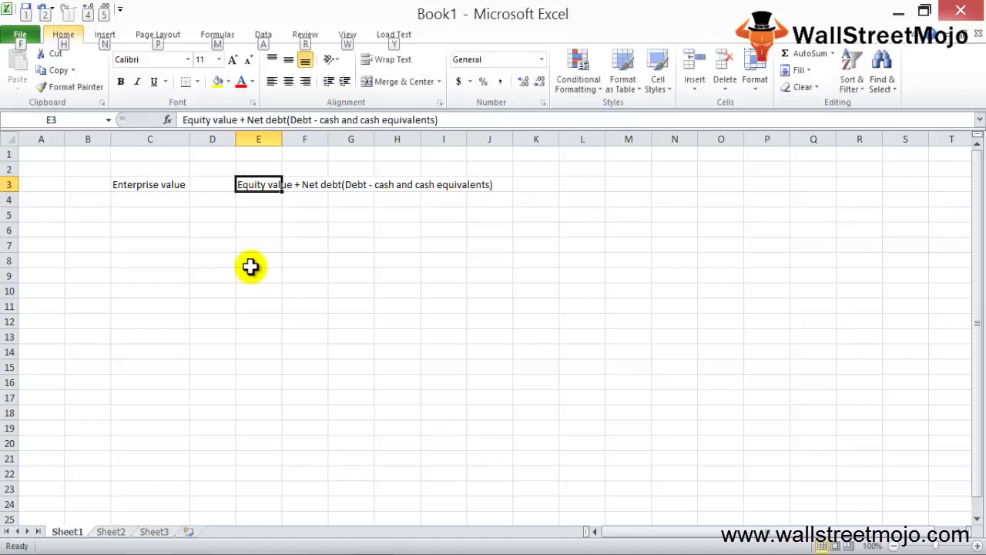
key("o")
key("i")
key("Return")
key("Up")
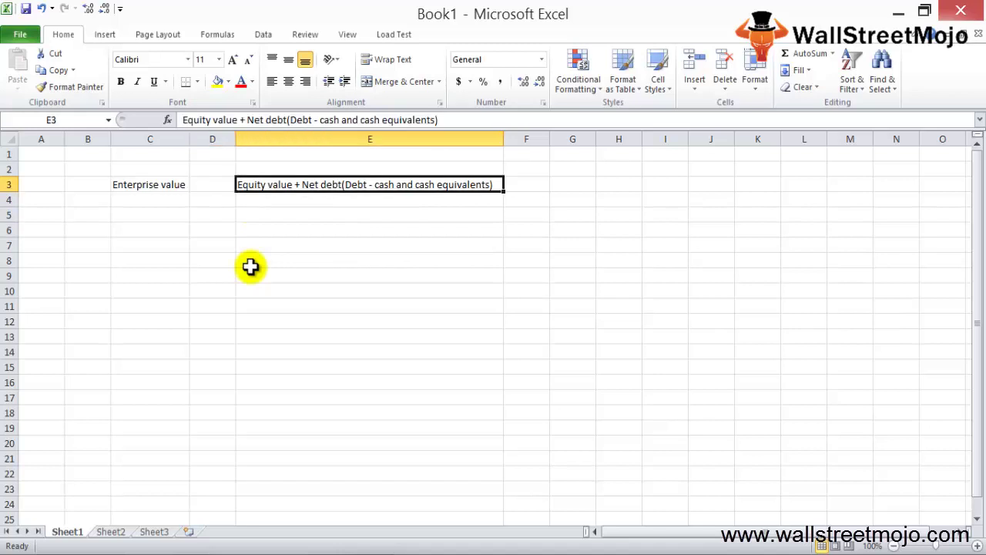
Step: Place the definition in D3 instead and autofit column D to fit it
key("ctrl+z")
key("Down")
key("Down")
key("Up")
key("Up")
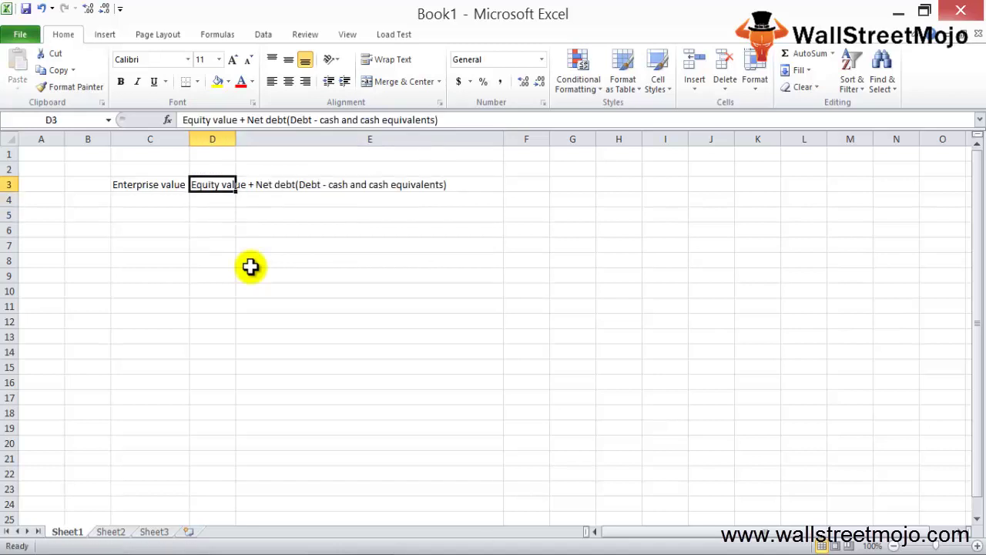
key("alt")
key("h")
key("o")
key("i")
key("Down")
key("Up")
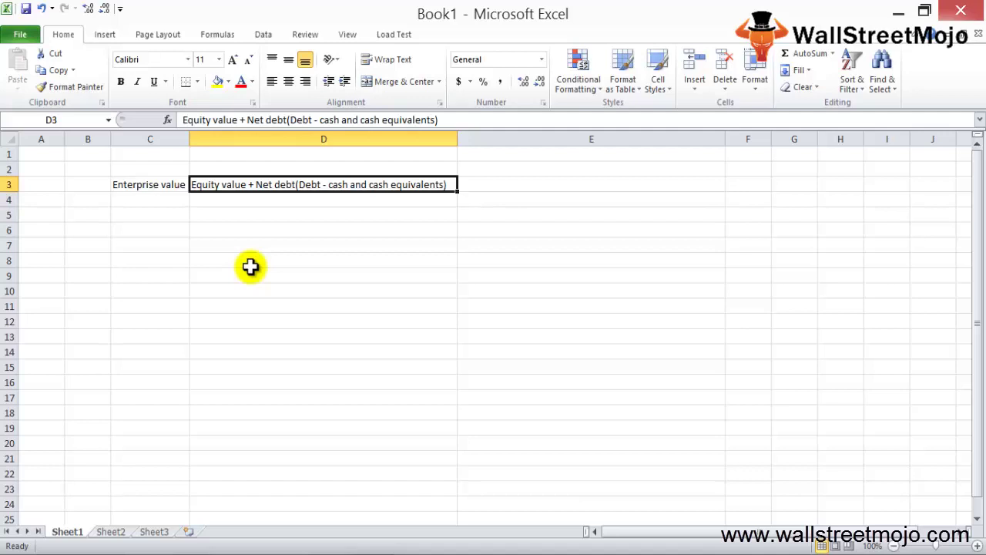
key("alt+Tab")
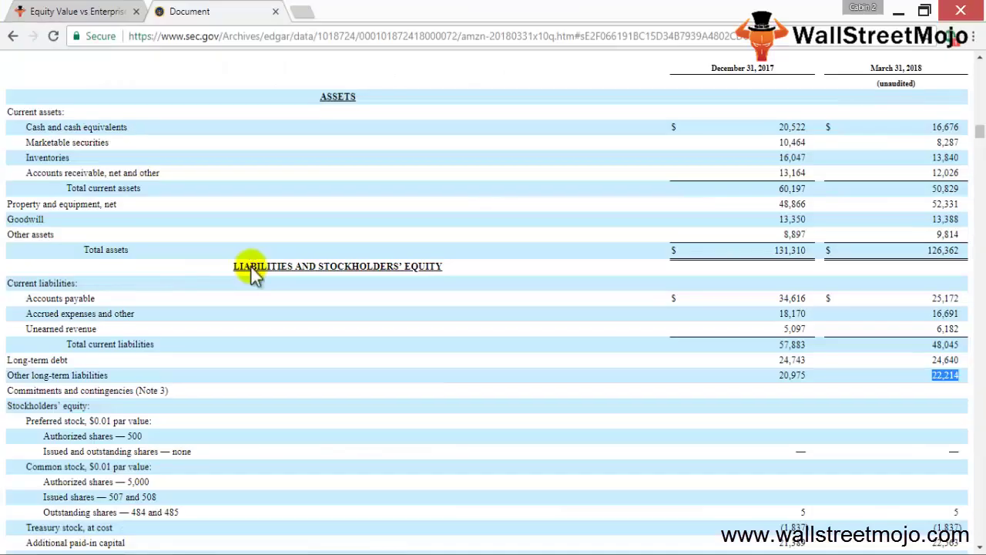
Step: Highlight the equity rows from Preferred stock through total liabilities and stockholders' equity
scroll(392, 198, "down", 4)
scroll(439, 235, "up", 2)
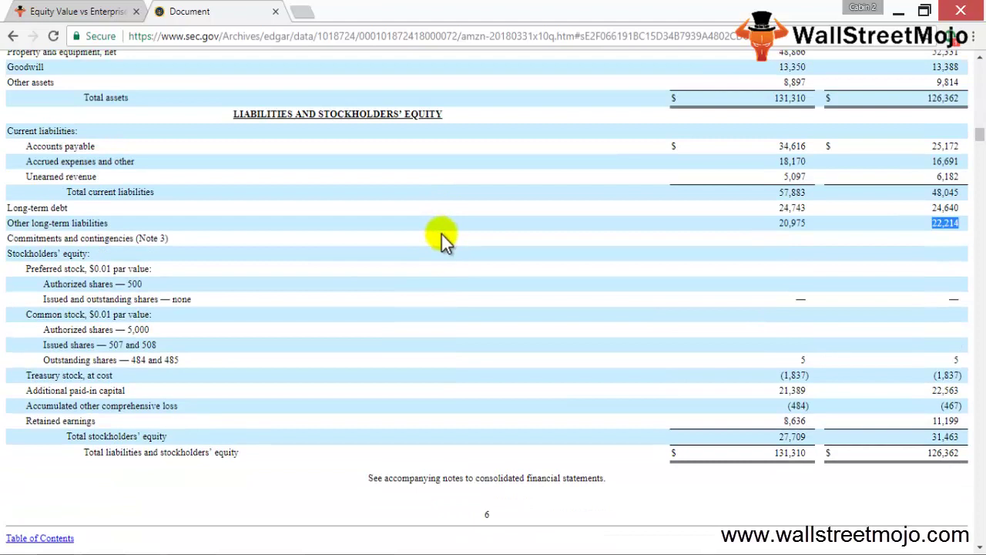
left_click(34, 274)
left_click_drag(35, 273, 422, 320)
left_click(55, 282)
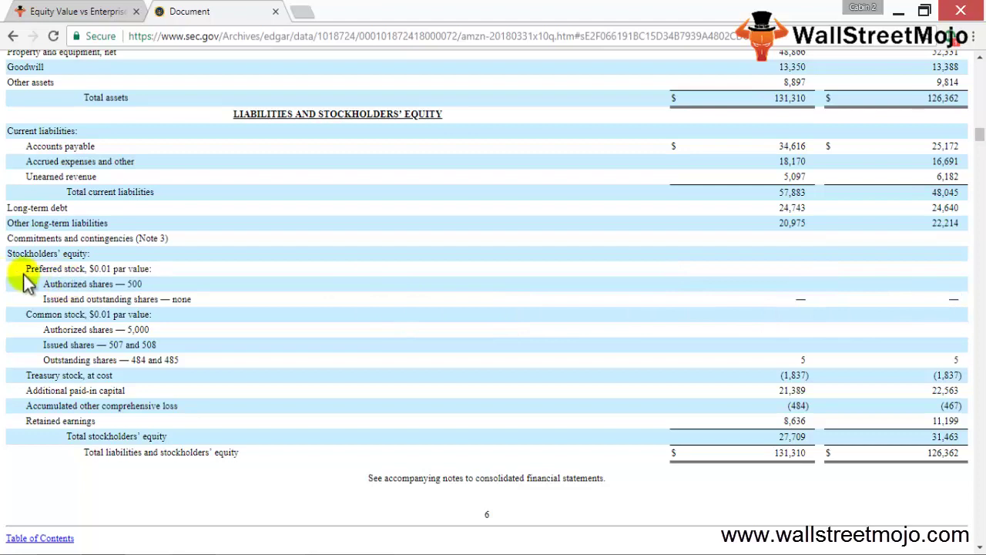
left_click_drag(26, 270, 978, 302)
left_click(730, 356)
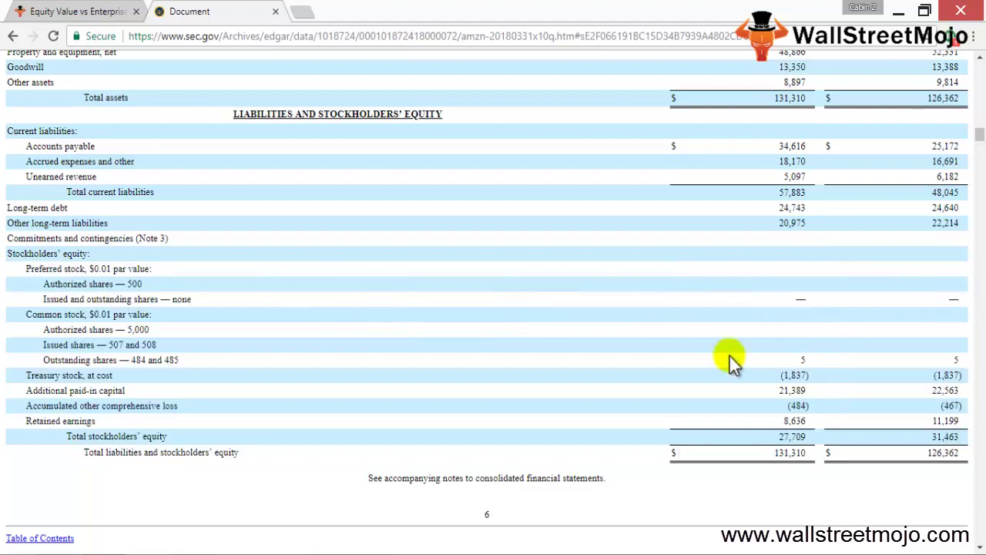
scroll(703, 398, "up", 2)
scroll(689, 396, "down", 2)
Step: Return to the Excel workbook and select cell C6
key("alt+Tab")
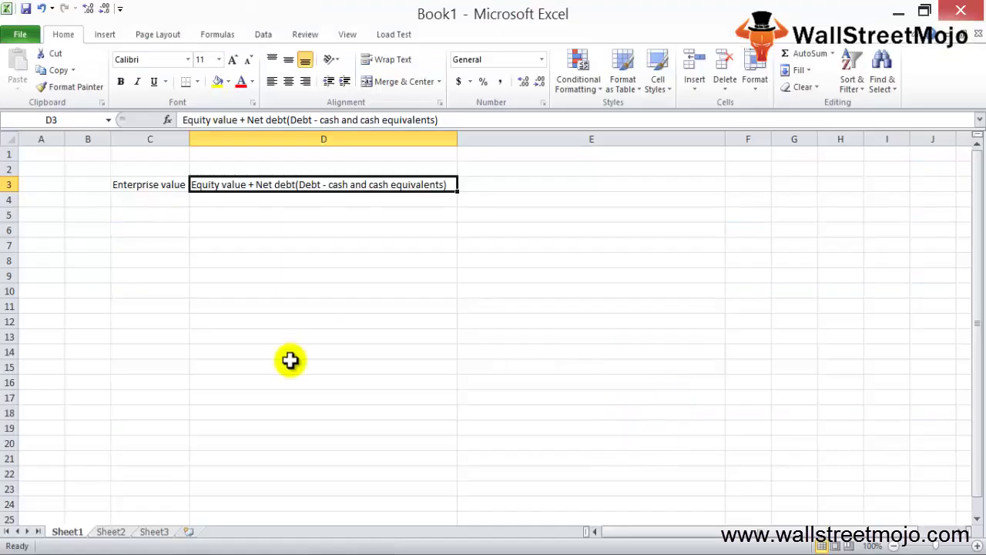
left_click(152, 232)
key("alt+Tab")
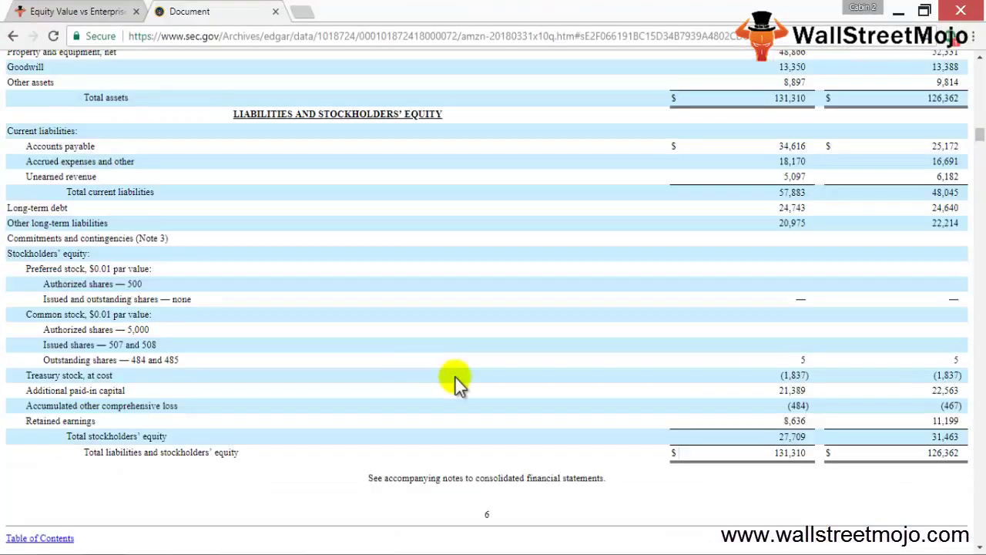
key("alt+Tab")
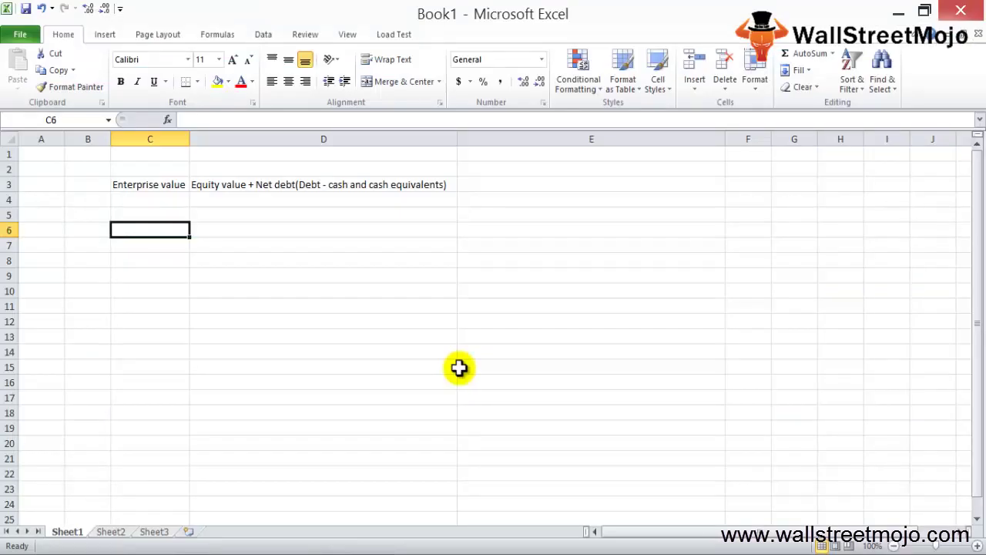
Step: Enter the label 'Equity value' in cell C5
key("Up")
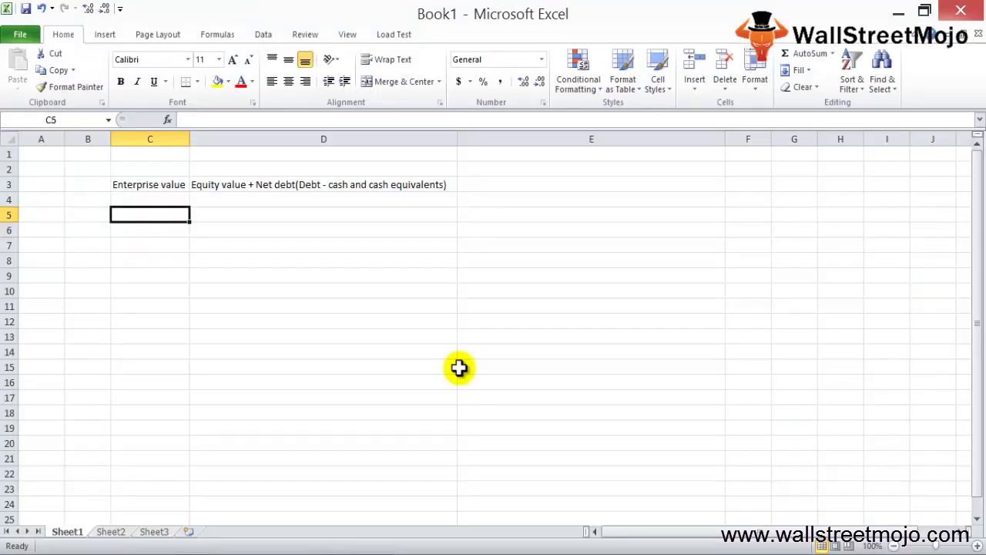
type("E")
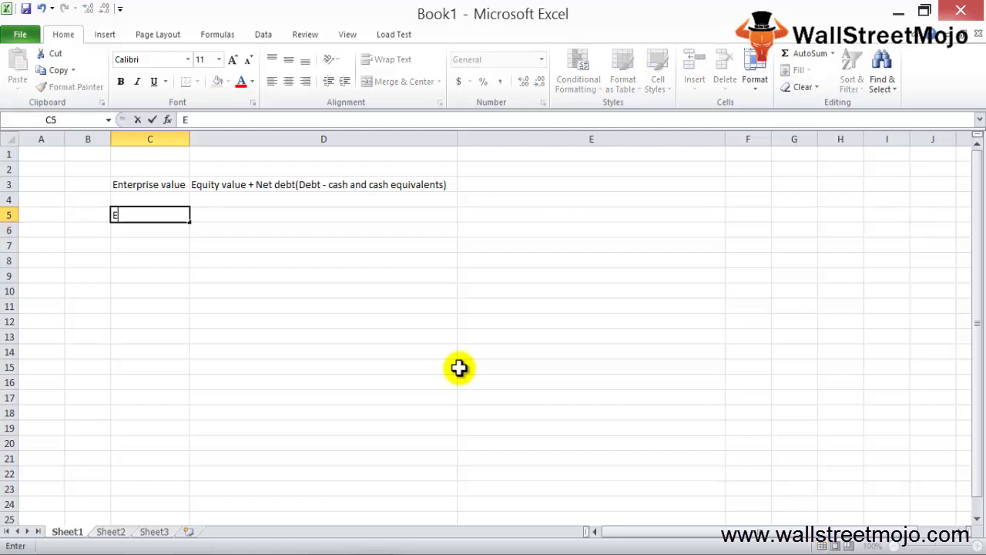
type("quity value")
key("Return")
Step: Enter 'No of share outstanding * market value of per share' in D5
key("Up")
key("Right")
key("Right")
key("Left")
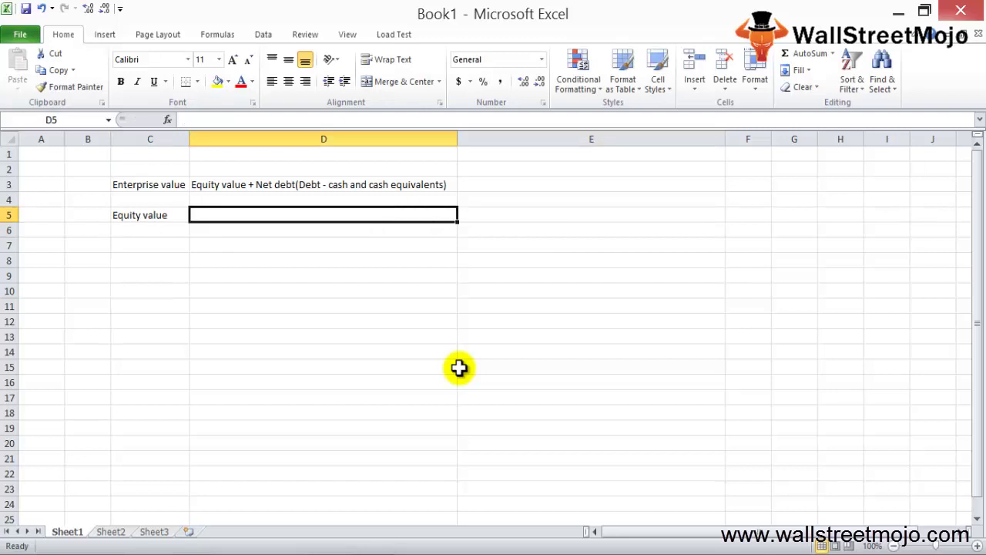
type("N")
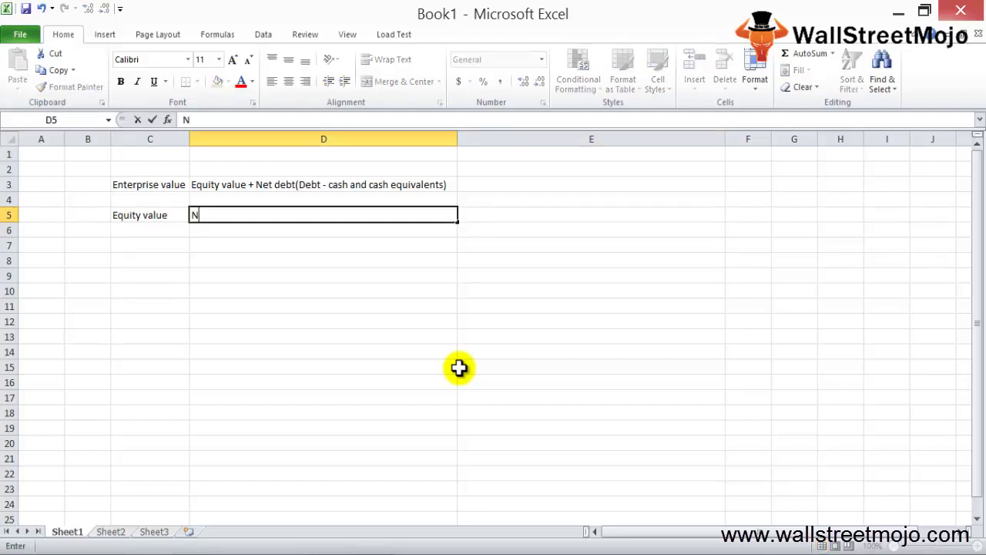
type("o of share")
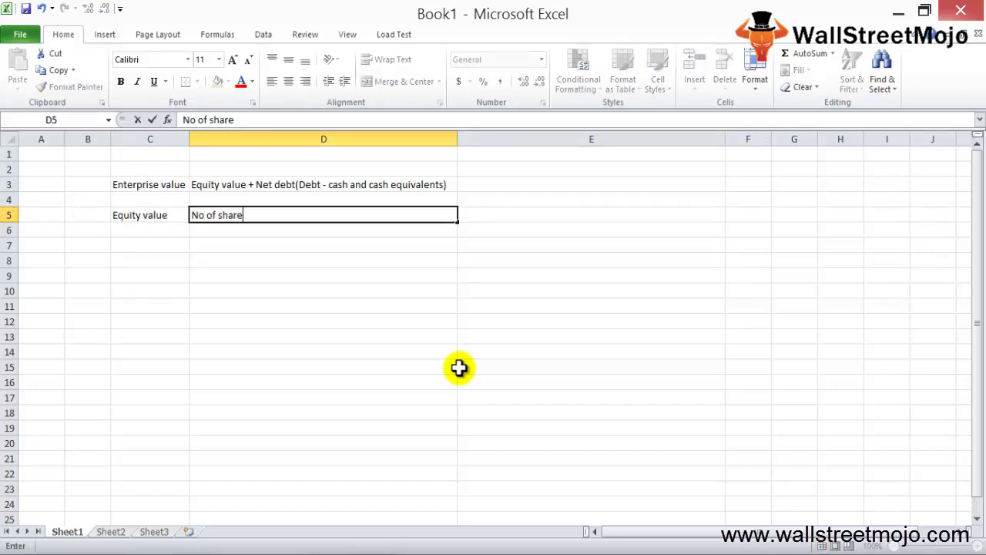
type(" outstanding ")
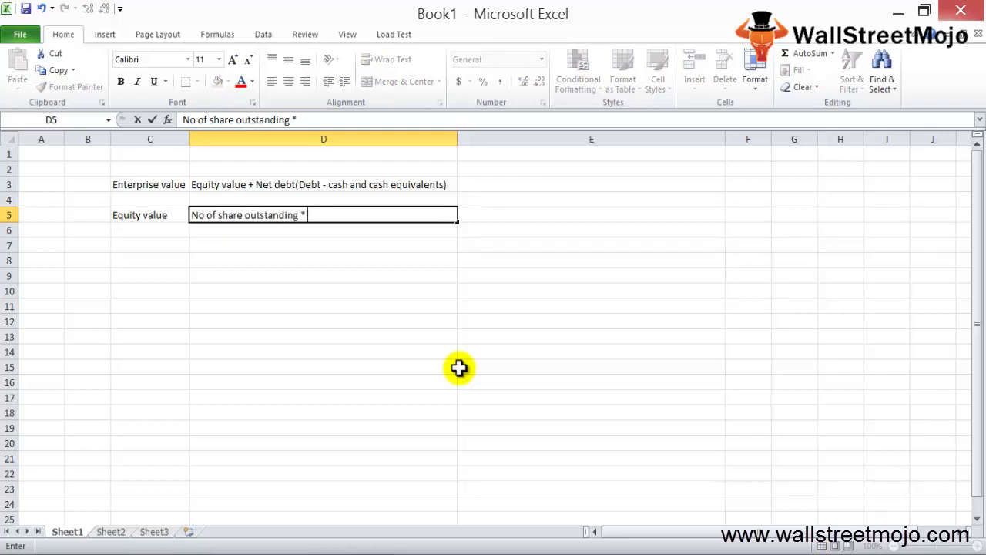
type("* market value of ")
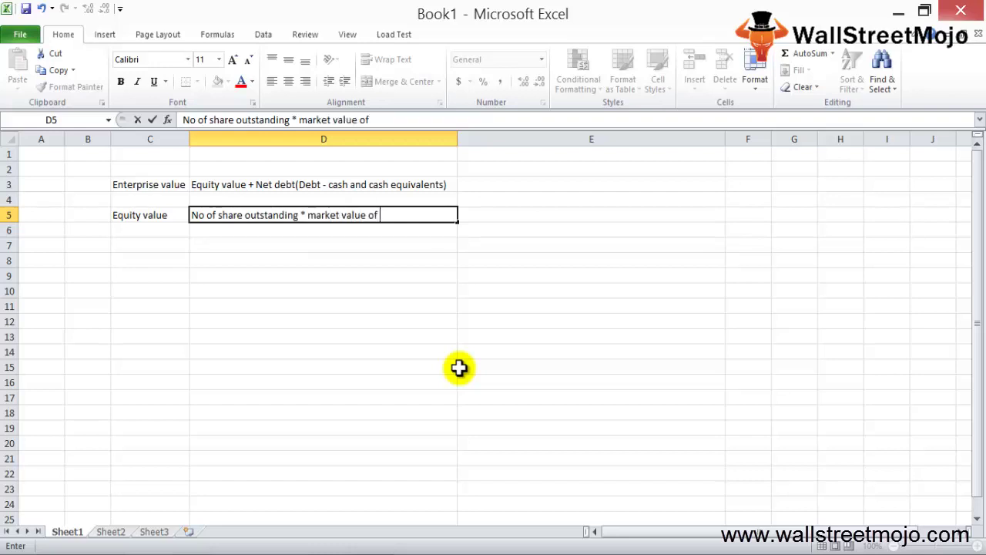
type("per share")
key("Return")
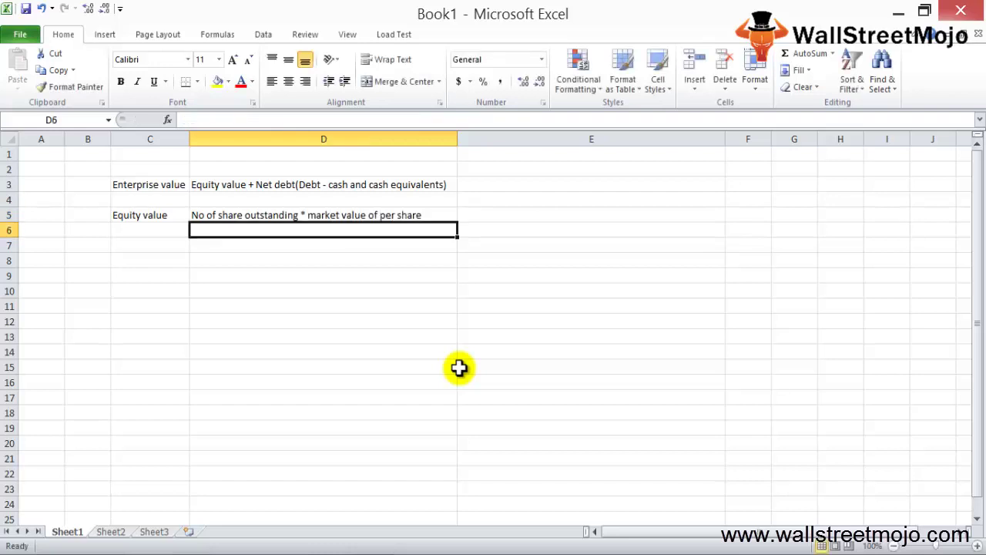
key("Up")
key("Down")
key("Down")
key("Up")
key("Up")
key("Down")
key("Down")
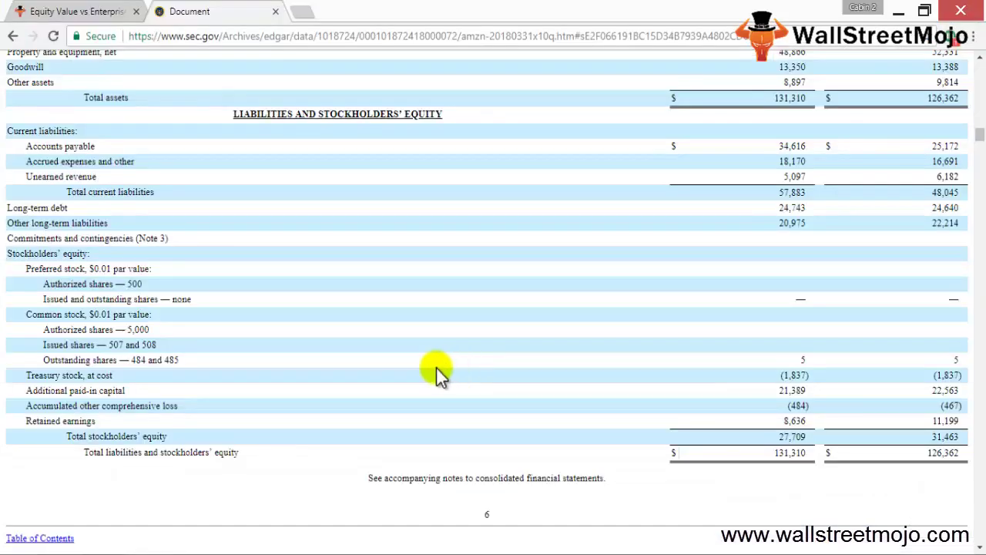
scroll(485, 339, "up", 1)
scroll(490, 335, "up", 7)
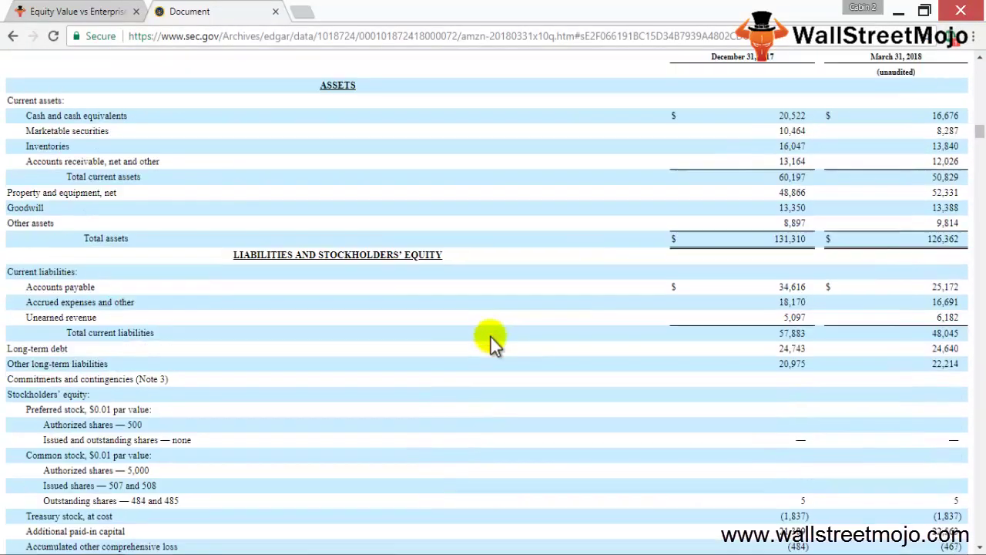
scroll(490, 335, "up", 6)
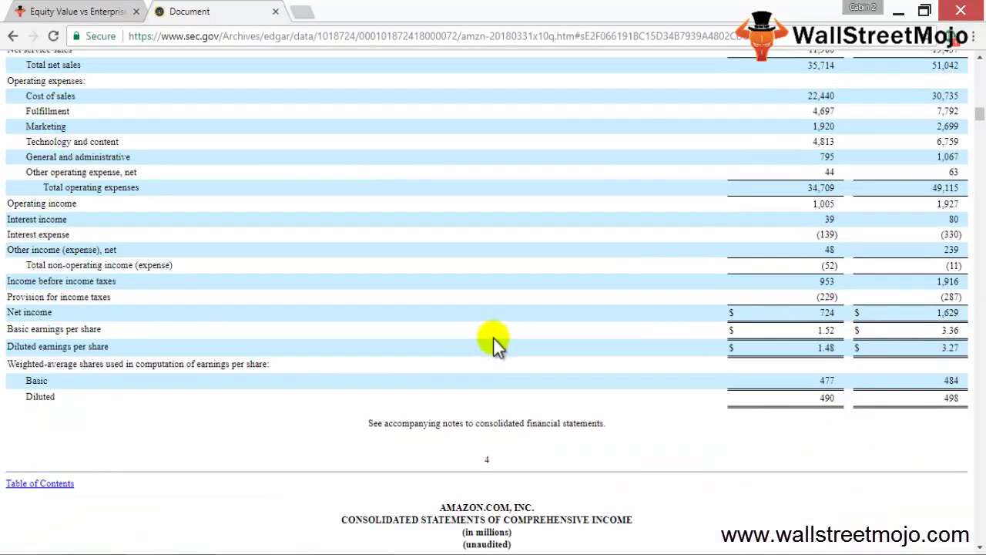
scroll(164, 495, "down", 1)
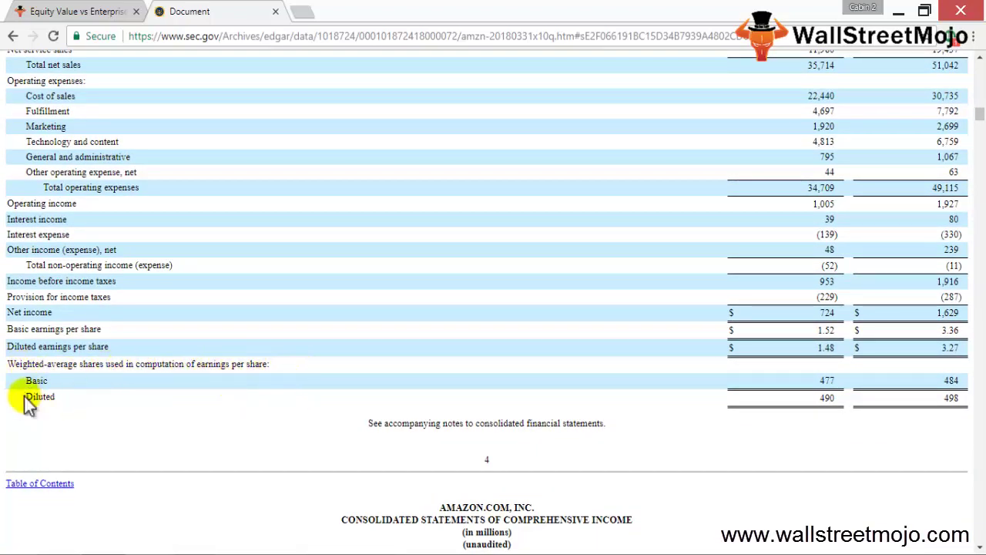
scroll(739, 412, "up", 2)
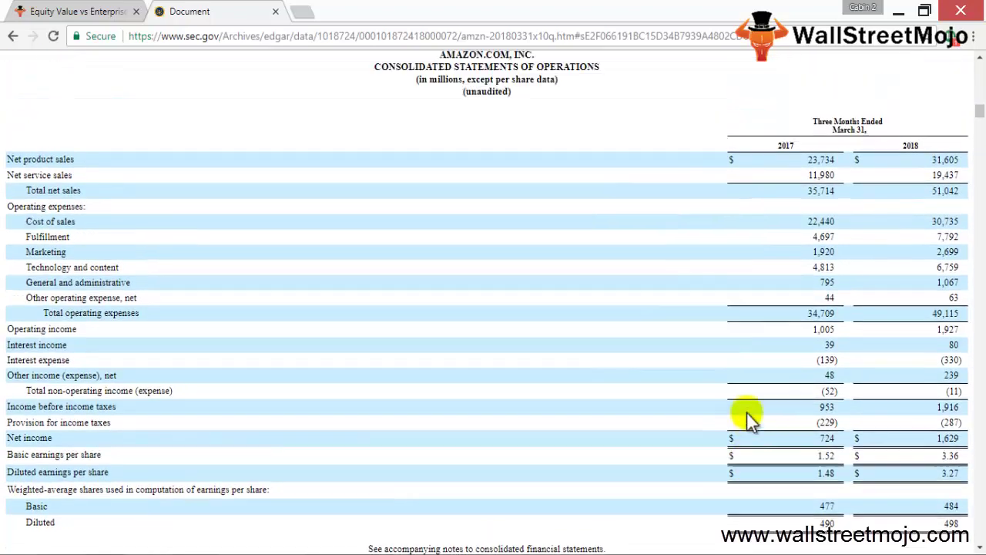
scroll(751, 418, "down", 1)
scroll(751, 419, "up", 1)
scroll(751, 418, "down", 1)
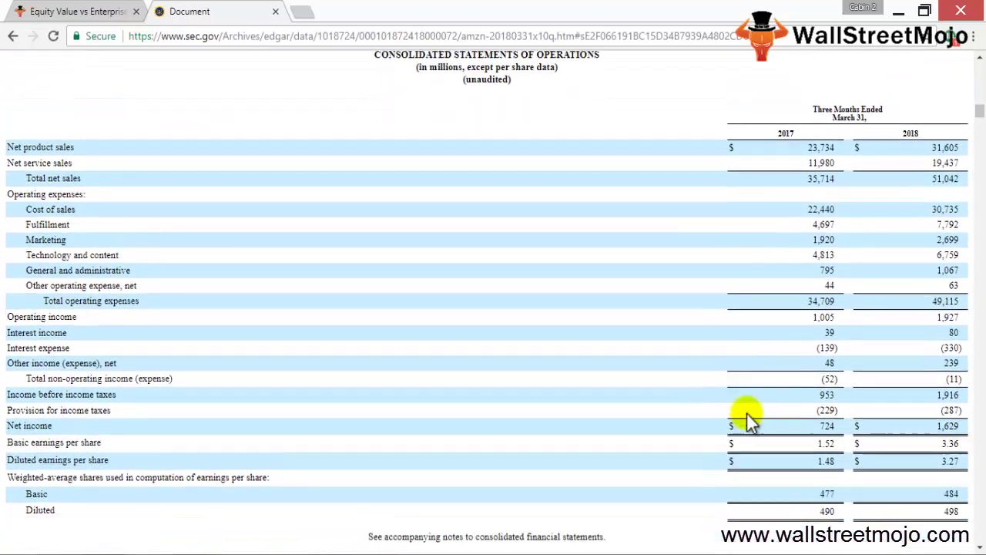
key("alt+Tab")
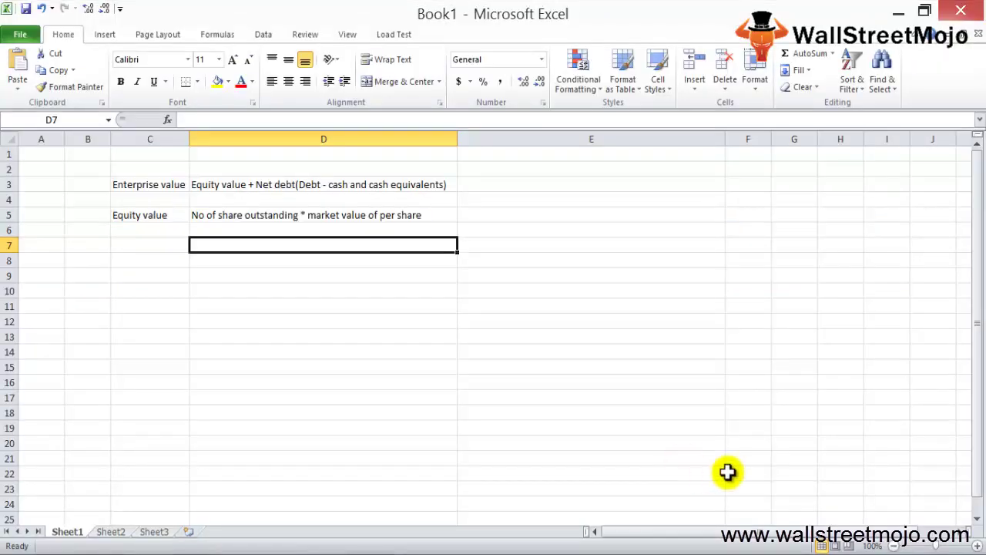
Step: Label C7 'No of shares outstanding' and AutoFit column C to fit it
key("Left")
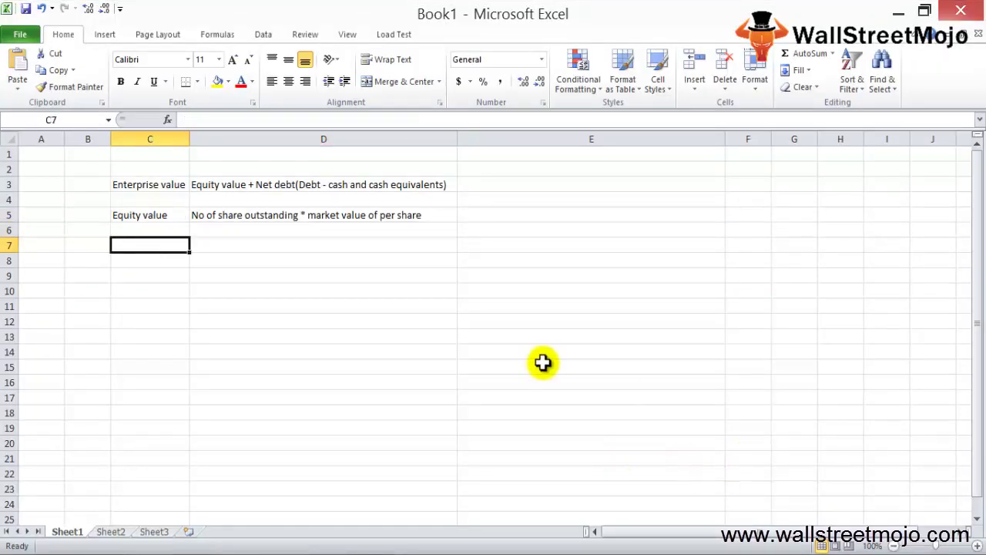
type("No fo")
key("BackSpace")
key("BackSpace")
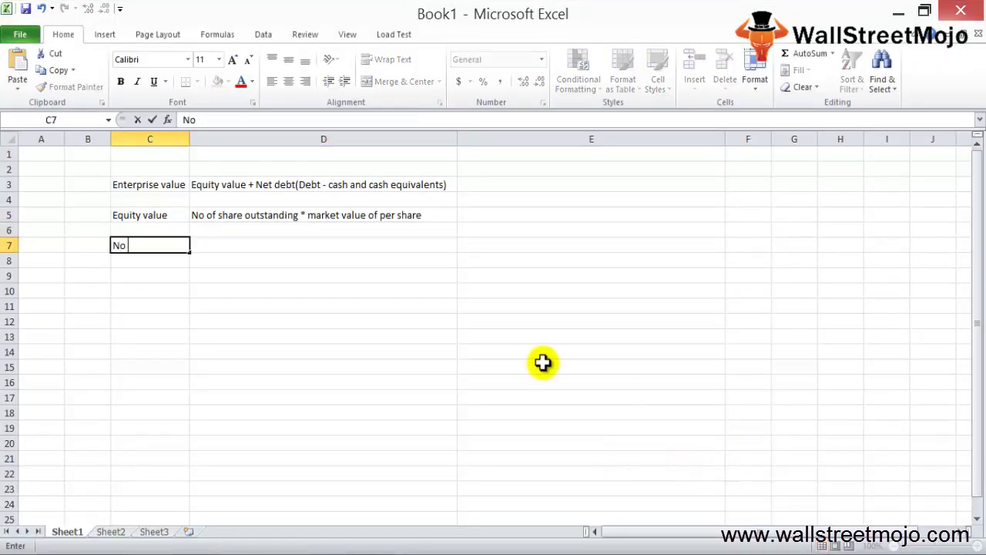
type("of shares outstanding")
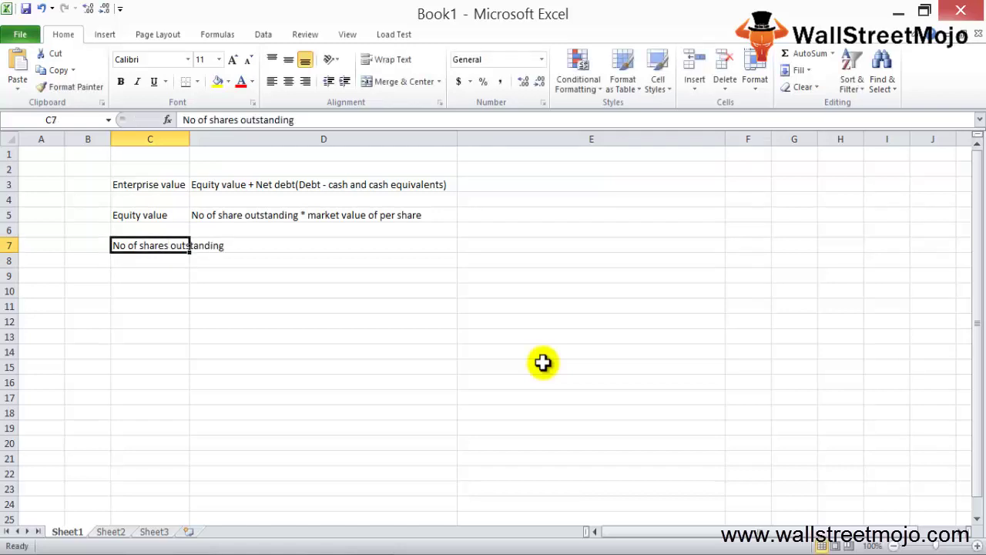
key("ctrl+Return")
key("alt+h")
key("o")
key("i")
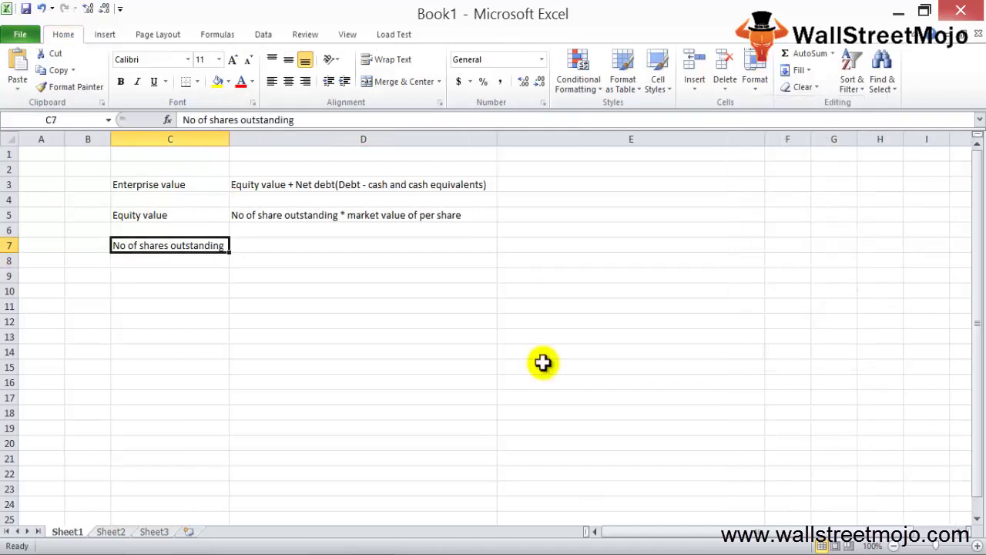
Step: Enter the share count 498000000 in D7
key("Right")
type("498")
key("Return")
key("Down")
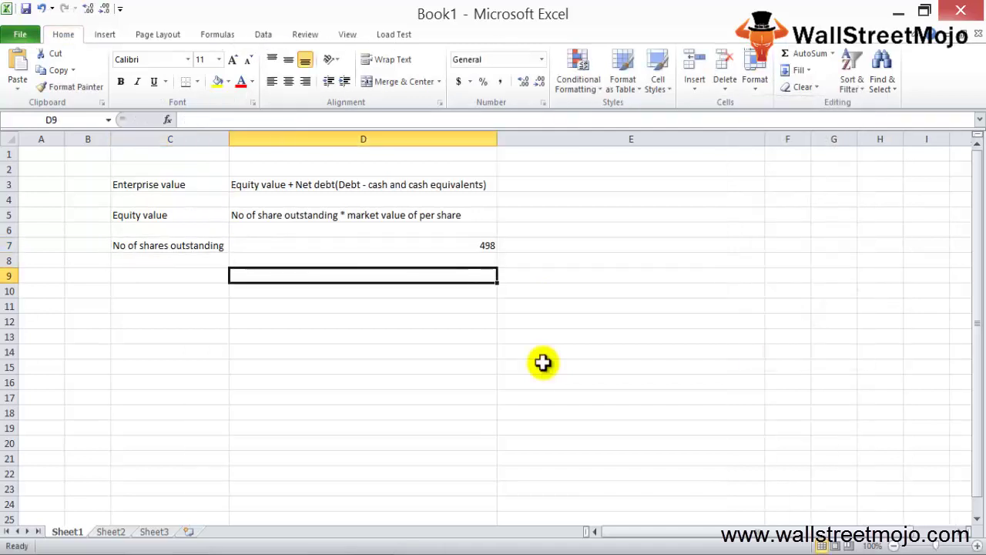
key("Left")
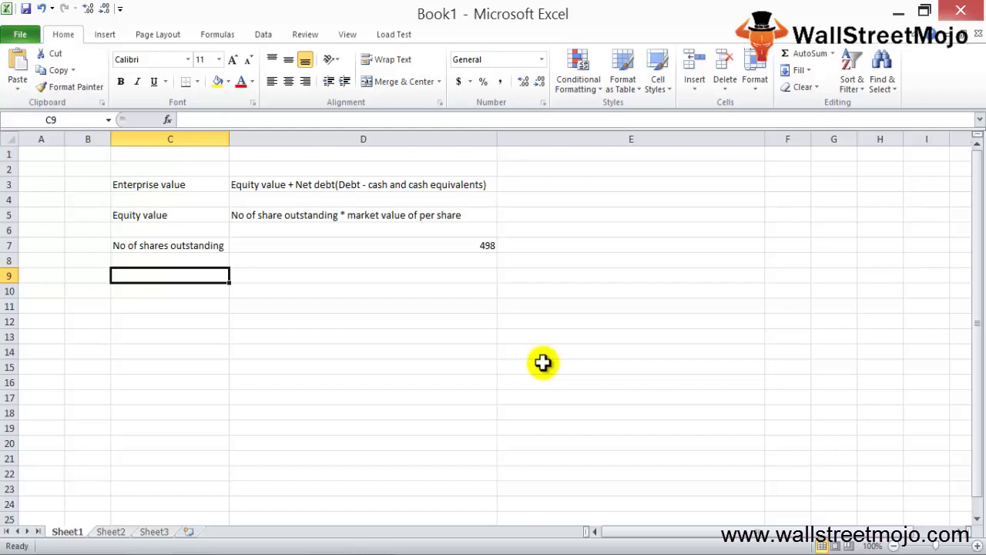
key("Right")
key("Up")
key("Up")
key("F2")
type("0")
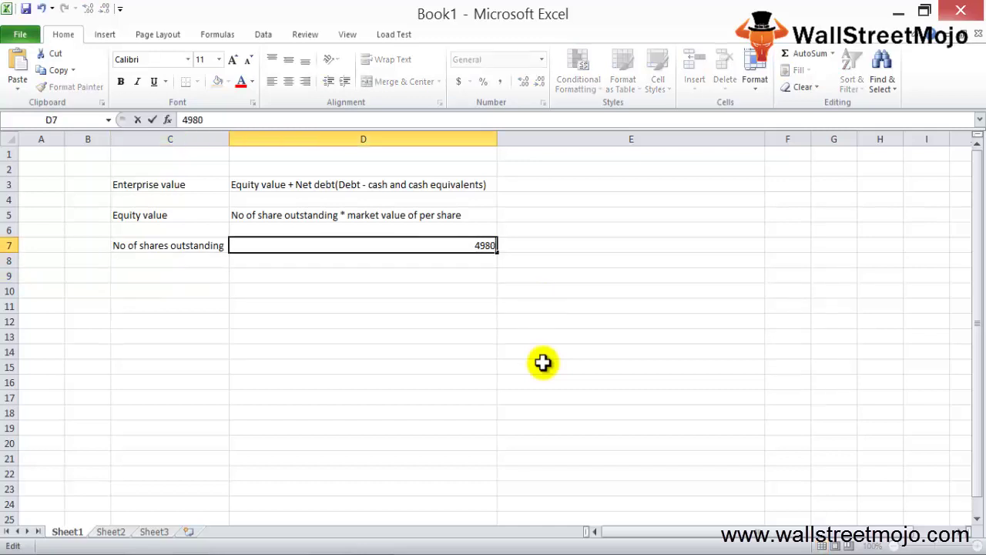
type("00000")
key("Return")
Step: Type the label 'Market price of a share' in C9
key("Down")
key("Down")
key("Left")
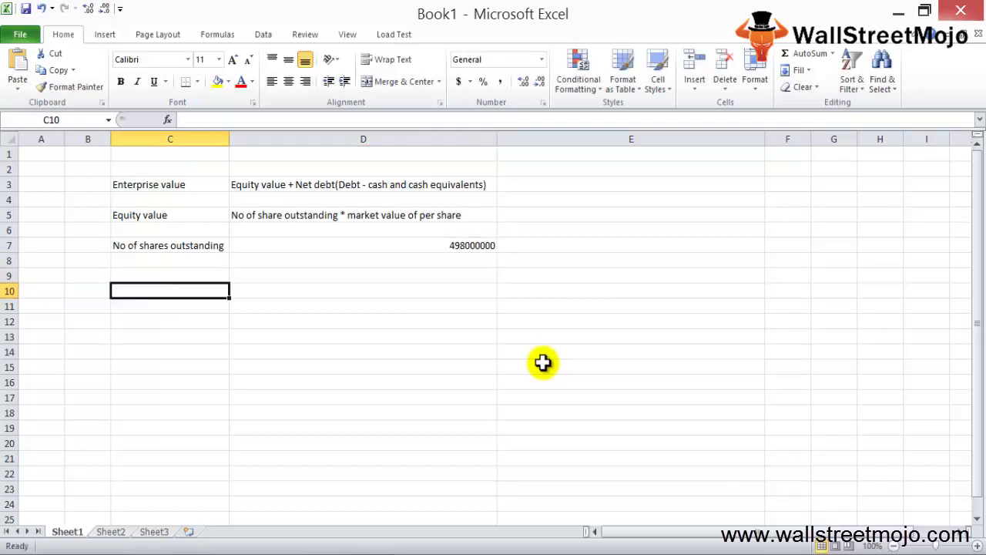
key("Up")
type("Mar")
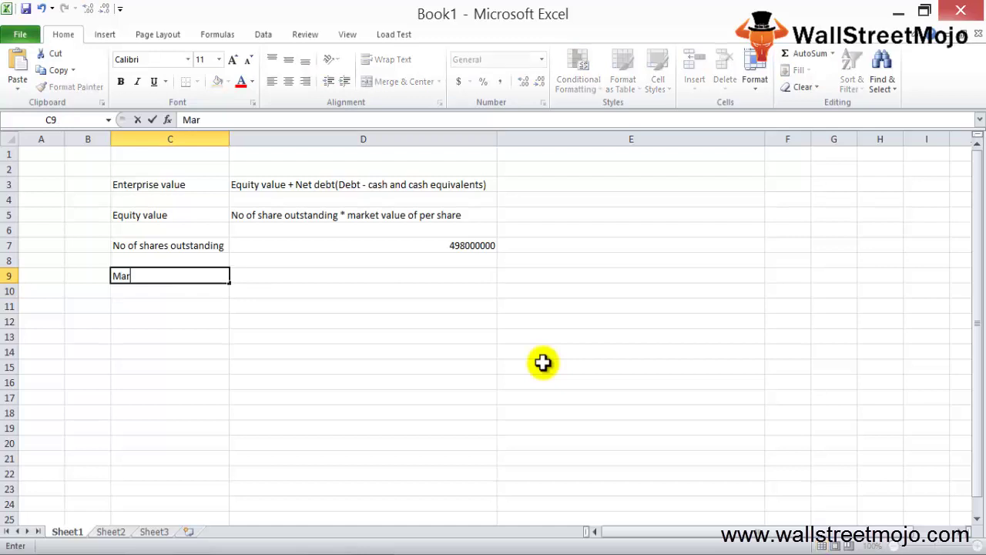
type("ket price of ")
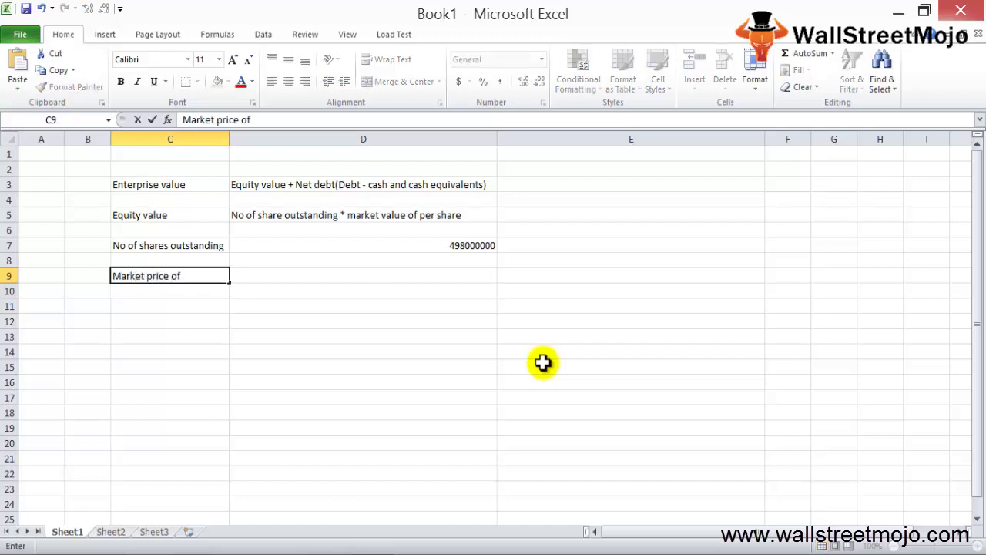
type("a share")
Step: Commit the C9 label, then search Google for Amazon's stock quote in a new browser tab
key("Return")
key("Up")
key("Right")
key("alt+Tab")
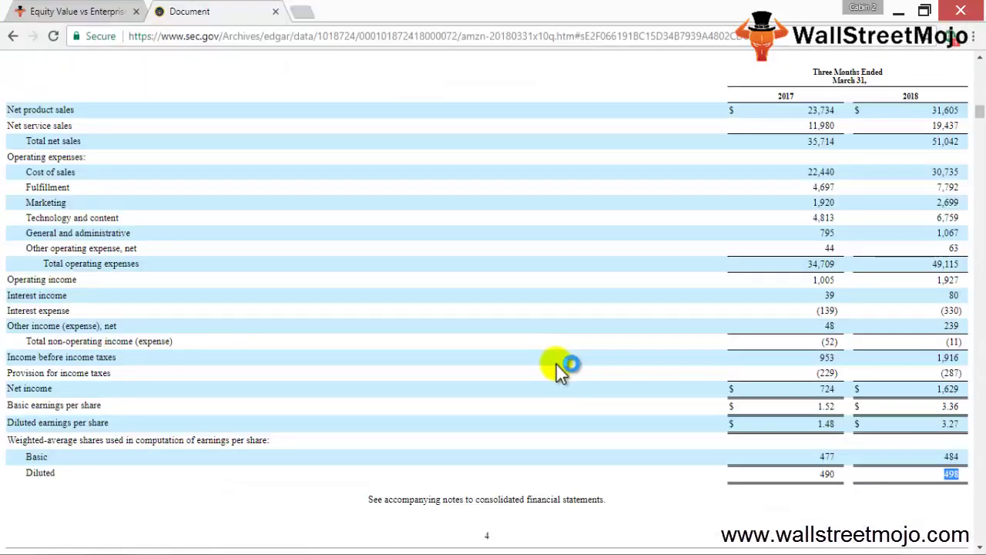
left_click(302, 14)
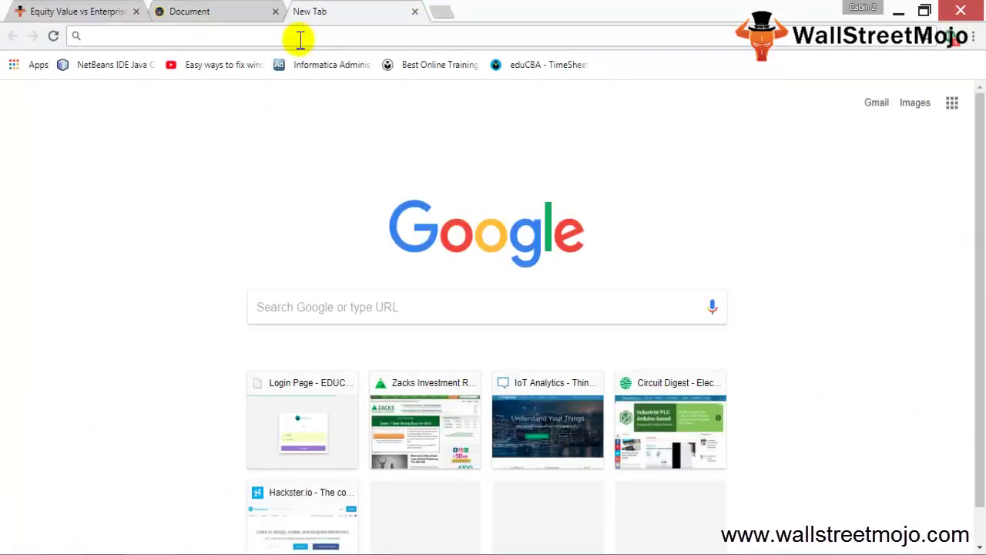
type("amazon ")
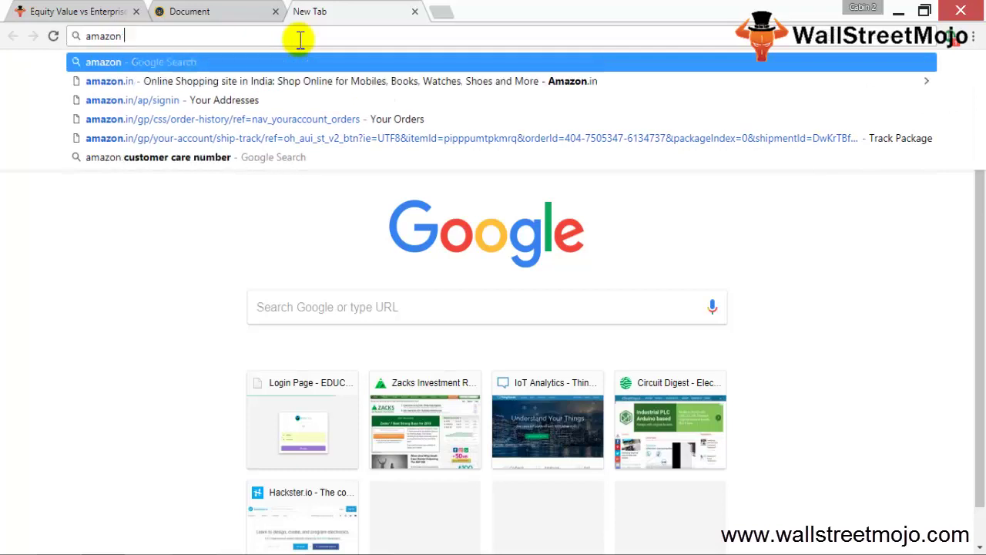
type("quotr")
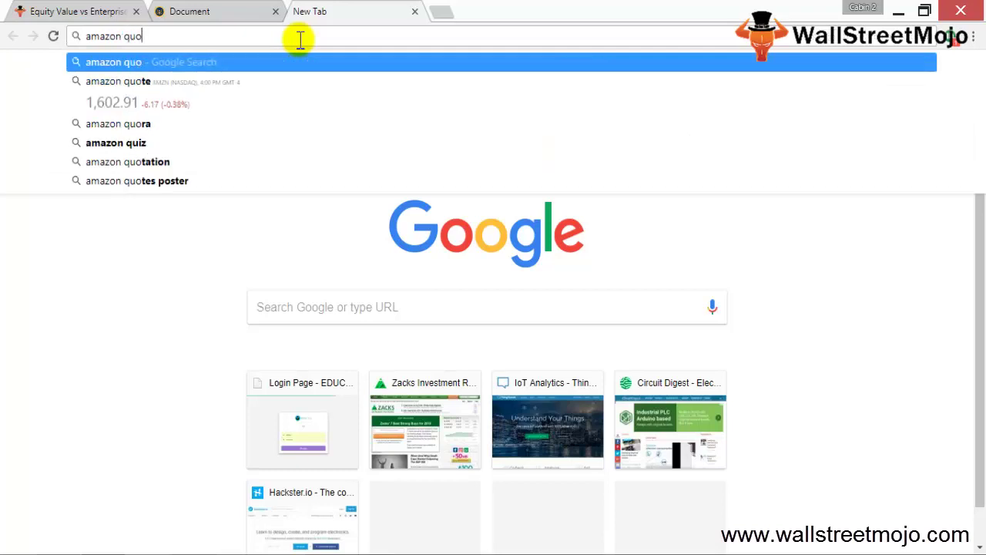
key("Return")
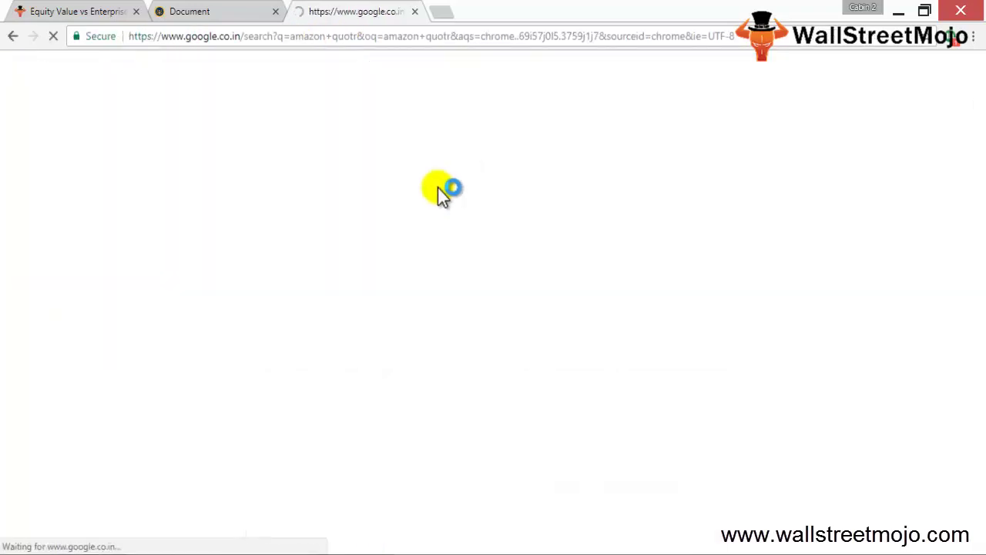
Step: Copy Amazon's share price 1,602.91 and bring up Paste Special in Excel
left_click_drag(197, 302, 123, 302)
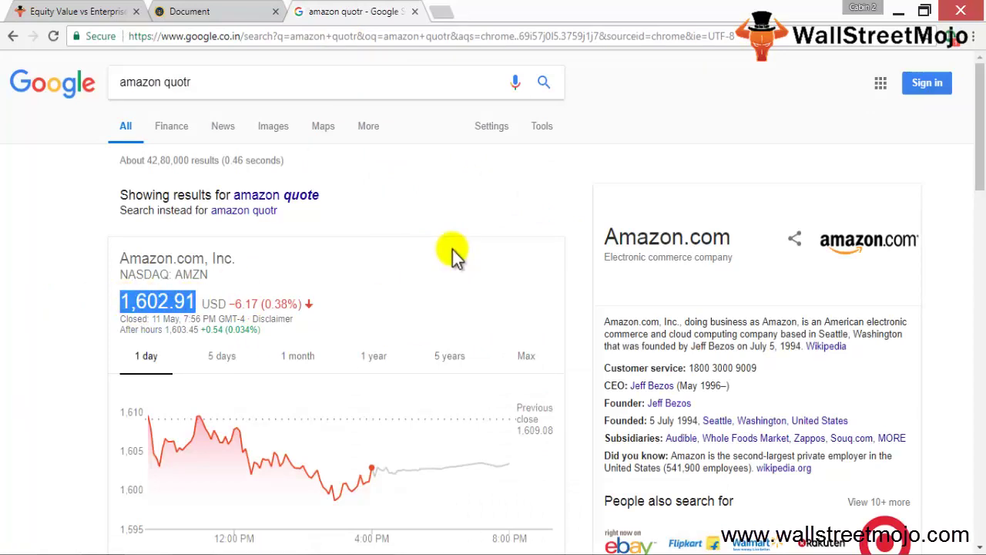
key("alt+Tab")
key("ctrl+alt+v")
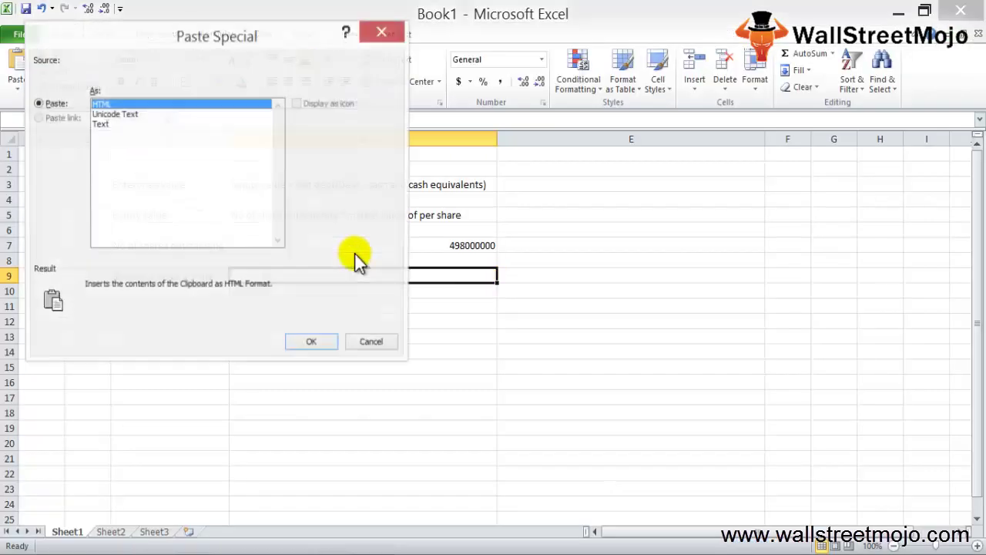
Step: Paste the 1,602.91 share price into D9 as text
key("Down")
key("Down")
key("Return")
key("Up")
key("F2")
key("Escape")
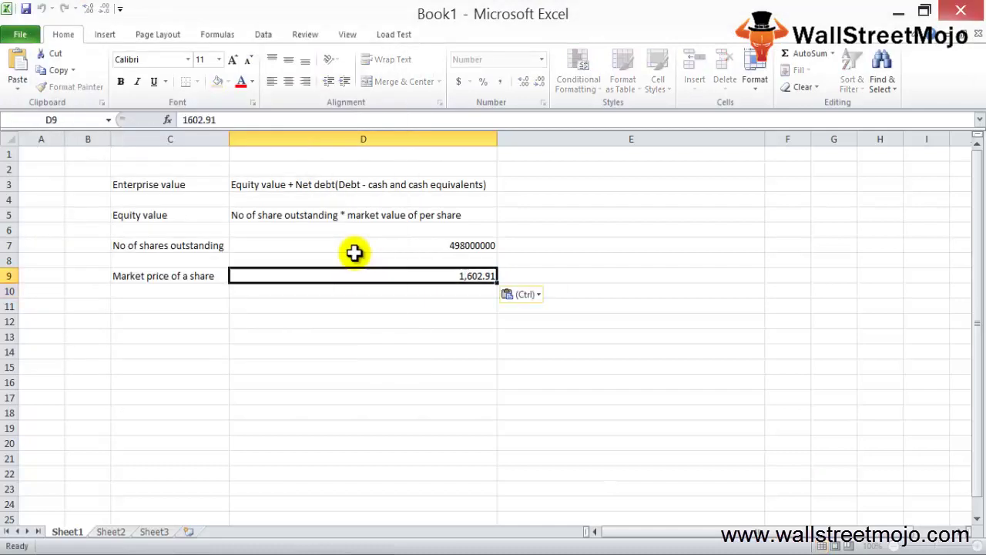
Step: Label C11 'Equity value/Market cap'
key("Down")
key("Down")
key("Left")
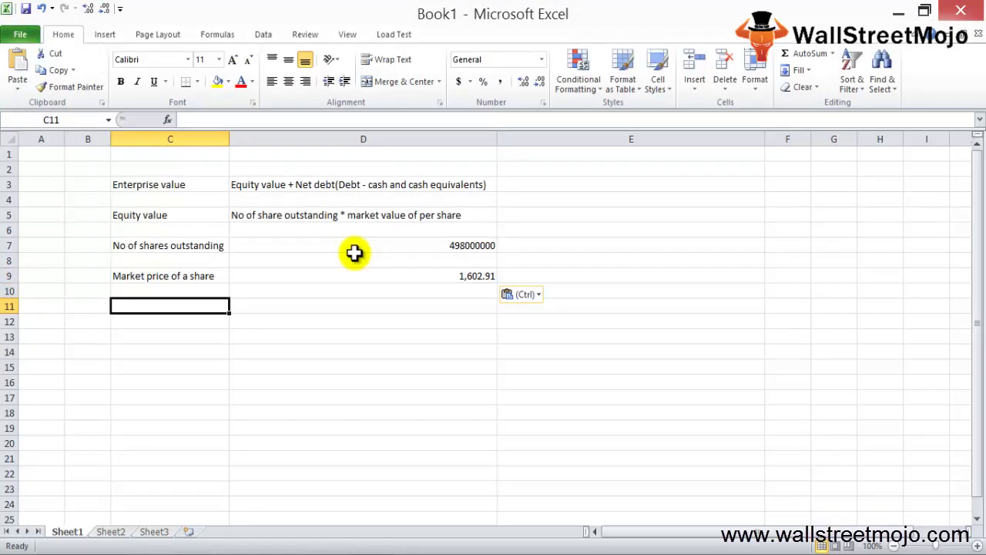
type("yui")
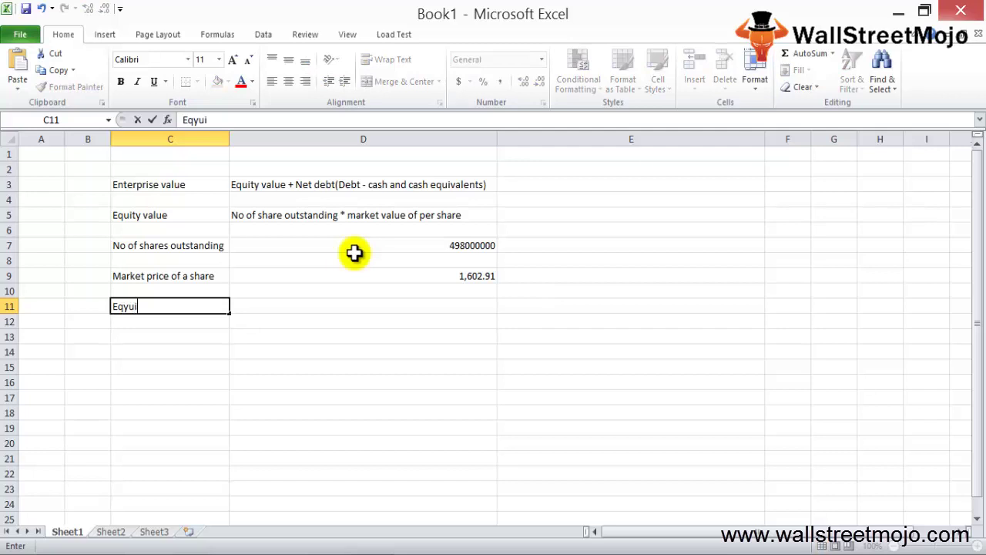
key("BackSpace")
key("BackSpace")
key("BackSpace")
type("uity value")
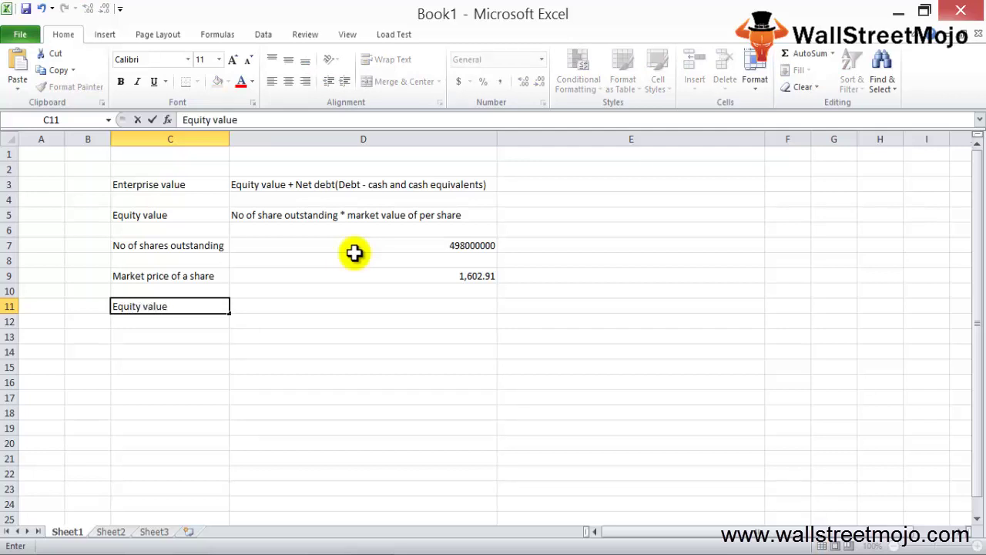
type("/Marj")
key("BackSpace")
type("ket cap")
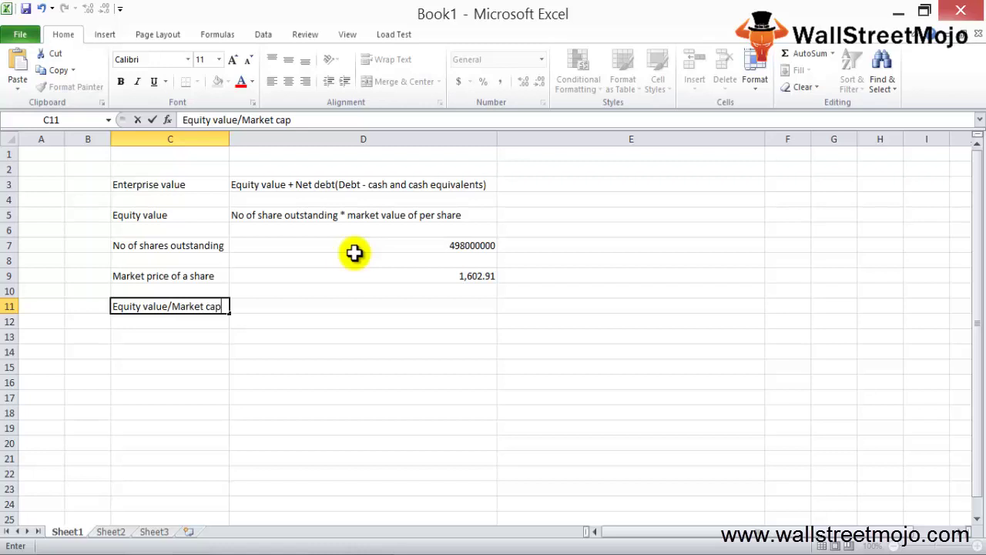
key("ctrl+Return")
Step: Enter the market cap formula =D7*D9 in D11
key("Right")
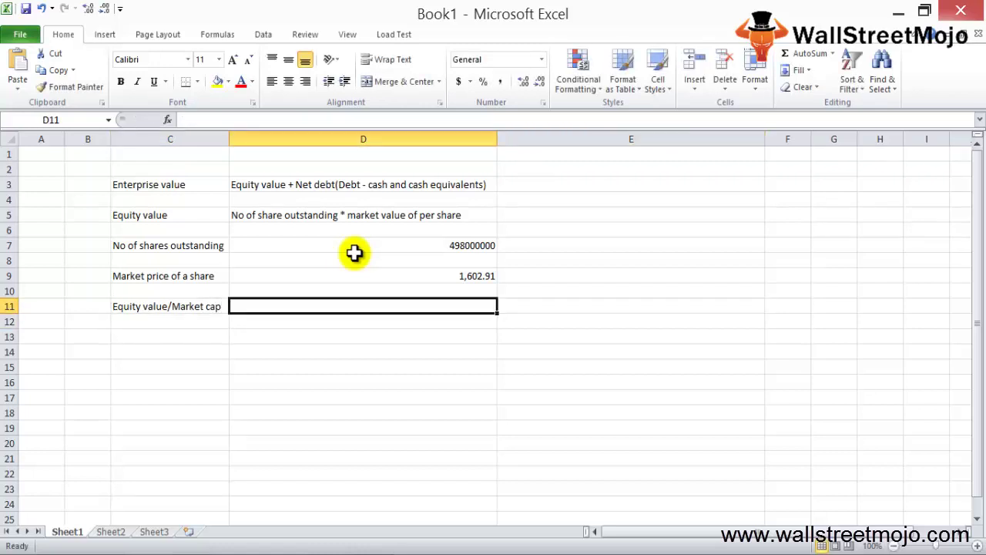
type("=")
left_click(355, 252)
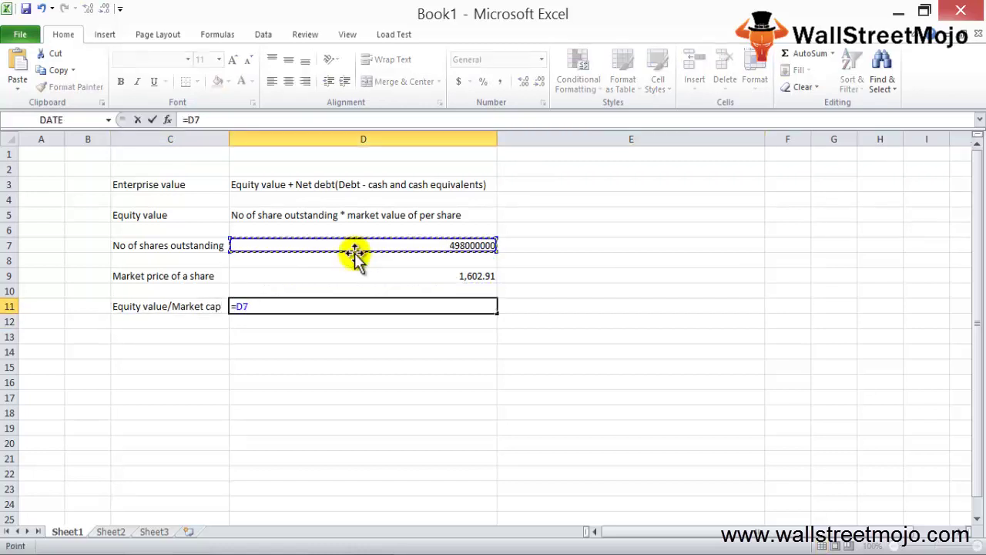
type("*D9")
key("ctrl+Return")
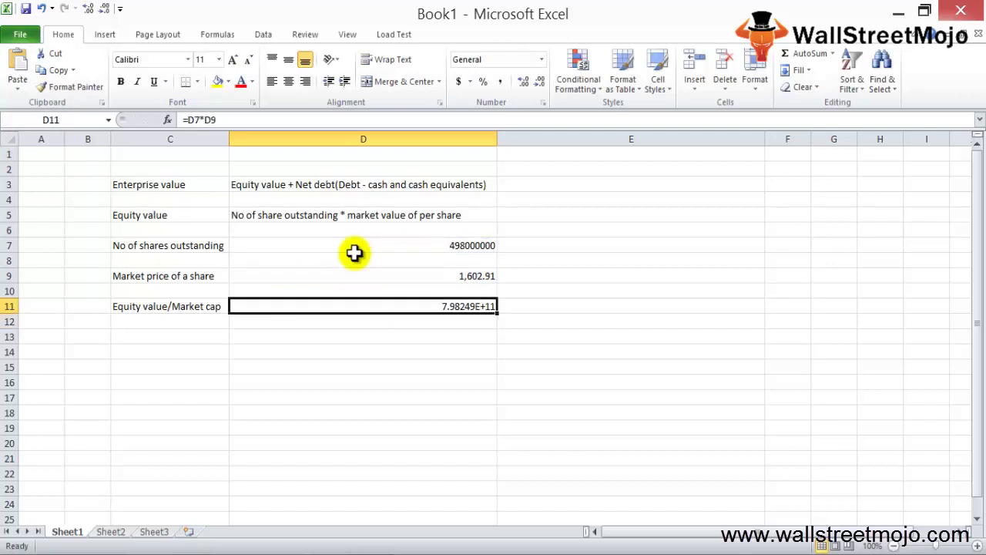
Step: Apply the Number format to D11 so it shows 798249180000.00
key("alt")
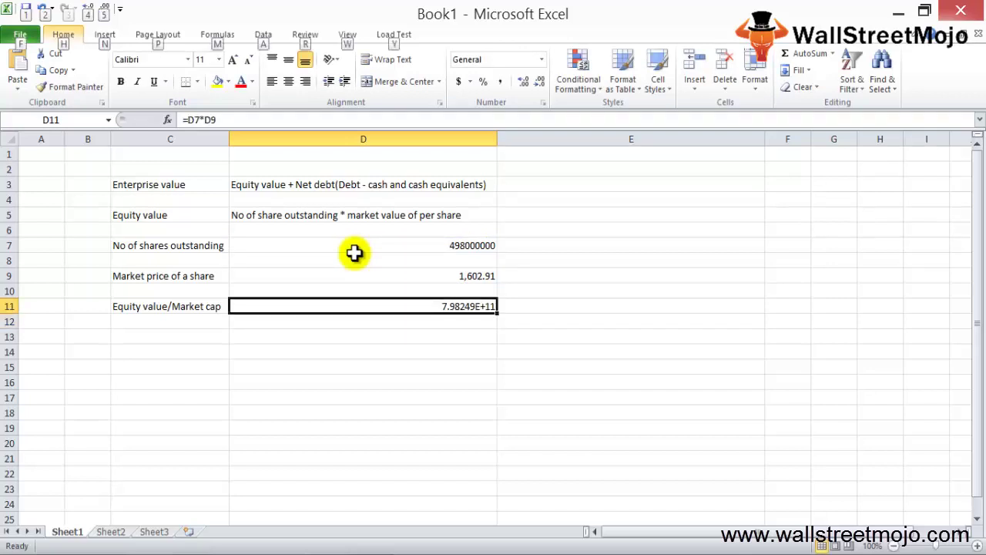
key("h")
type("n")
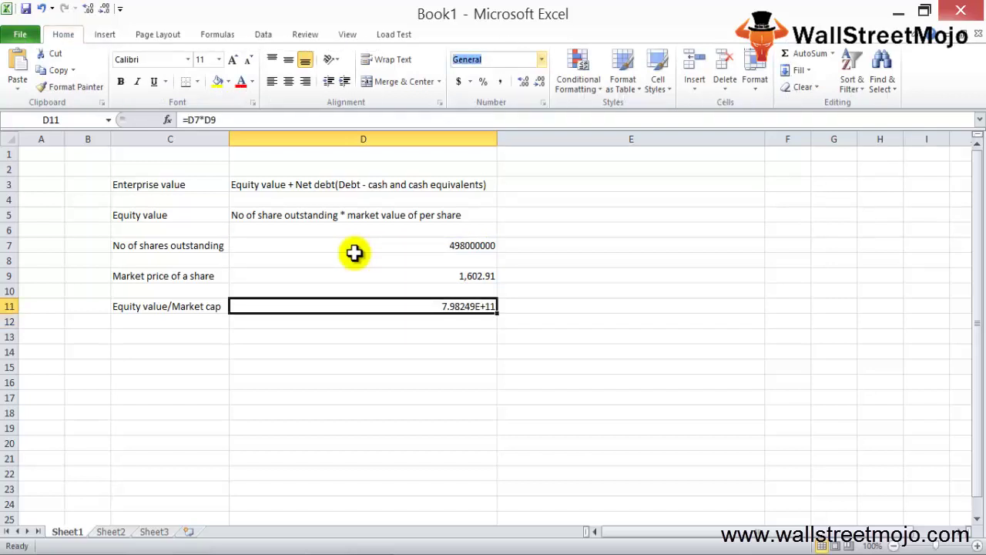
type("Number")
key("Return")
key("Return")
key("Up")
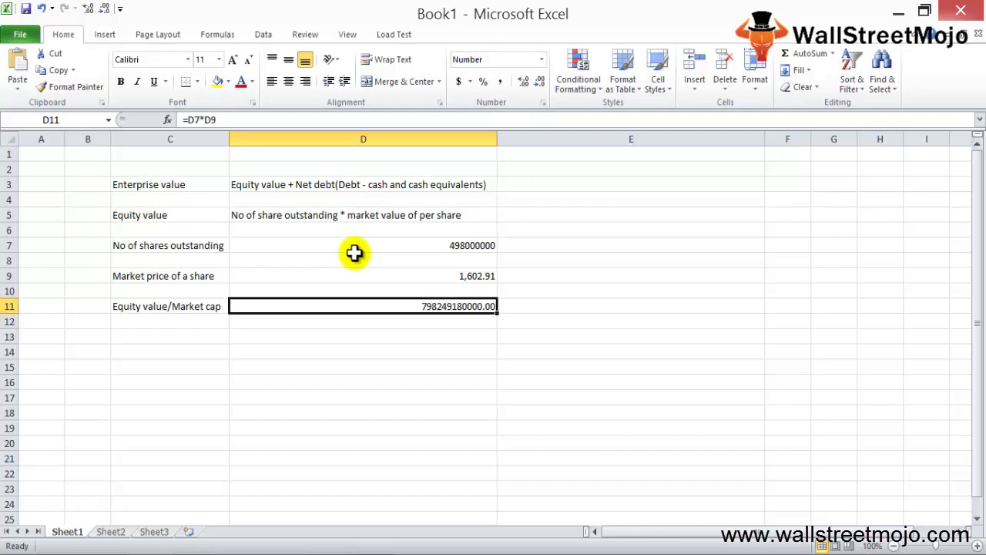
key("F2")
key("Escape")
key("Down")
key("Down")
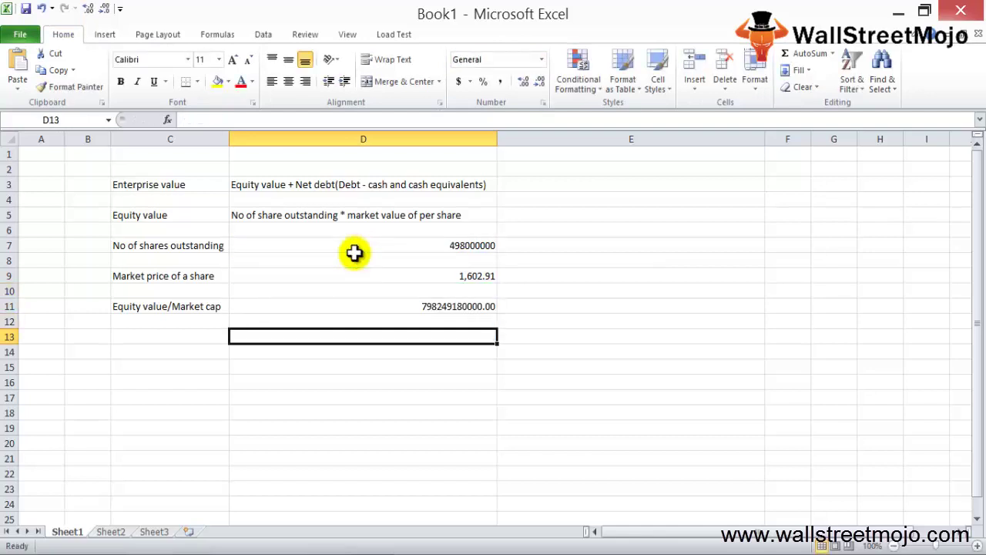
Step: Enter =D11/1000000 in D13 to start converting the market cap
key("Left")
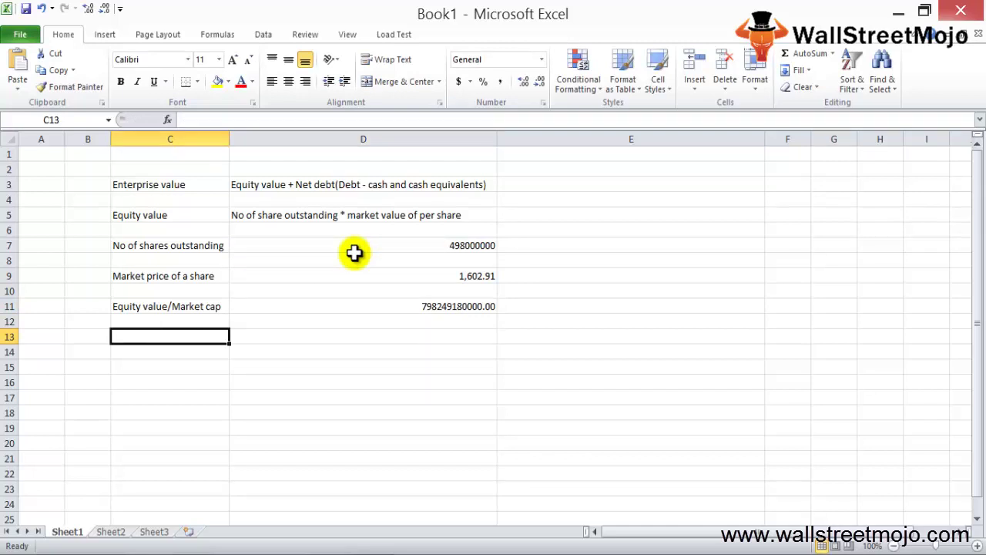
key("Right")
type("=")
key("Up")
key("Up")
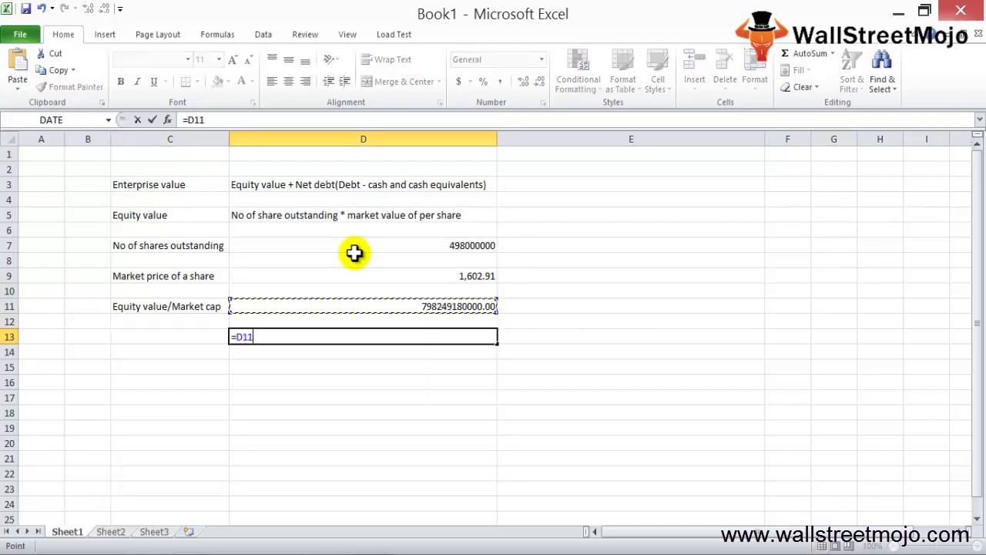
type("/100")
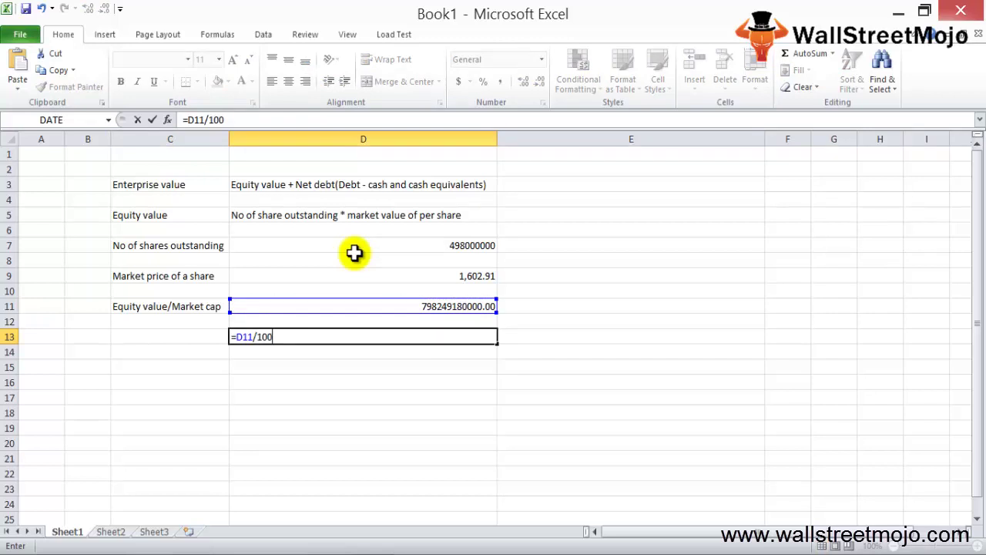
type("0000")
key("Return")
key("Right")
key("Right")
key("Right")
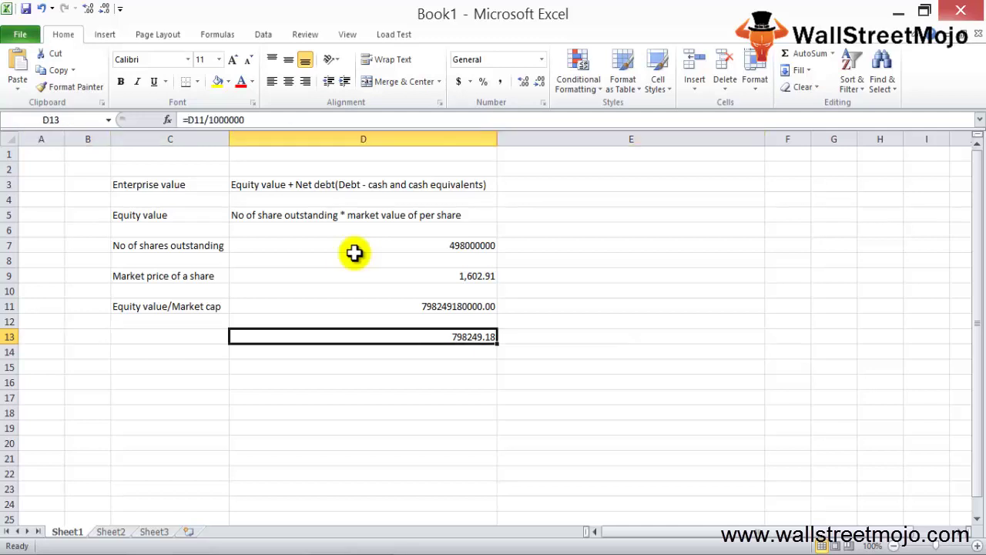
key("F2")
key("Escape")
key("F2")
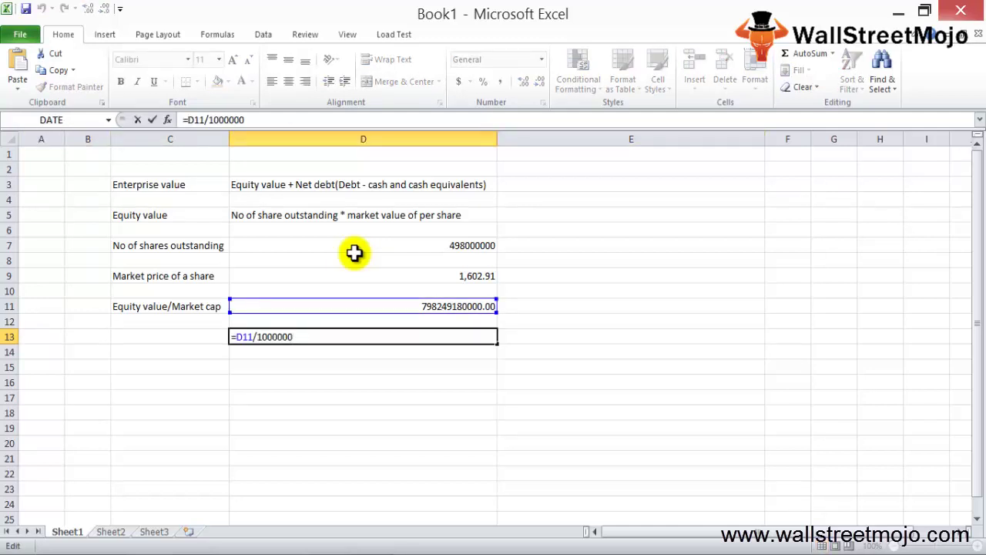
key("Escape")
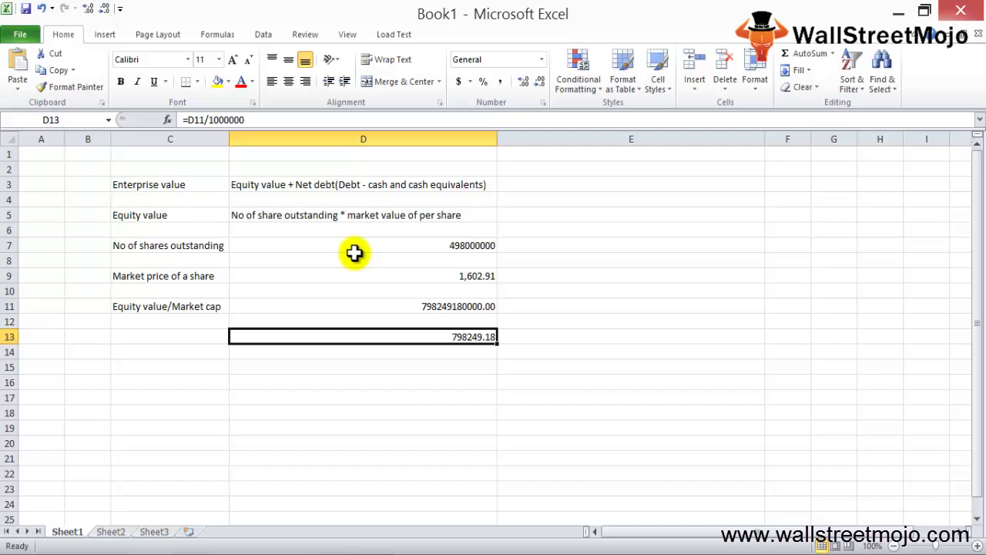
key("F2")
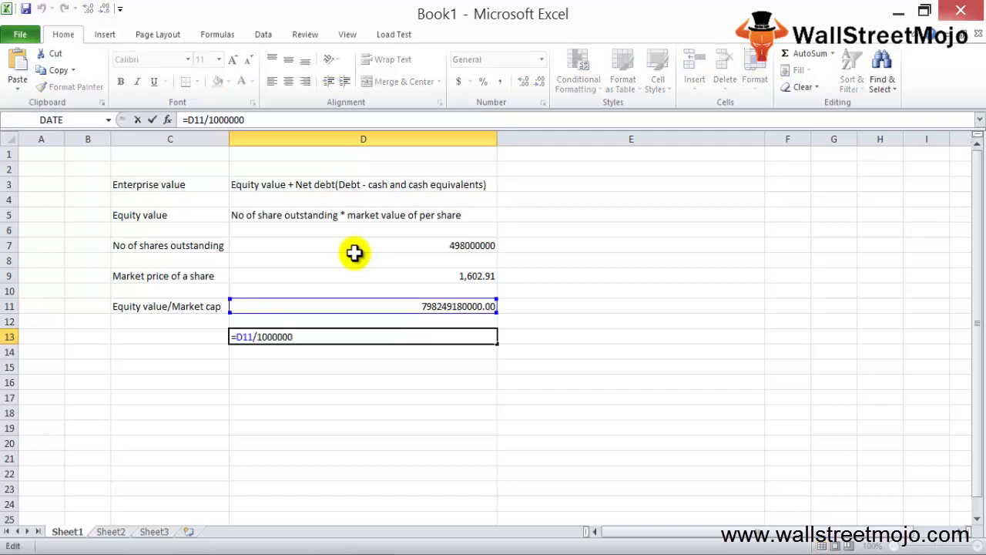
key("Escape")
key("F2")
key("BackSpace")
key("BackSpace")
key("BackSpace")
key("BackSpace")
key("BackSpace")
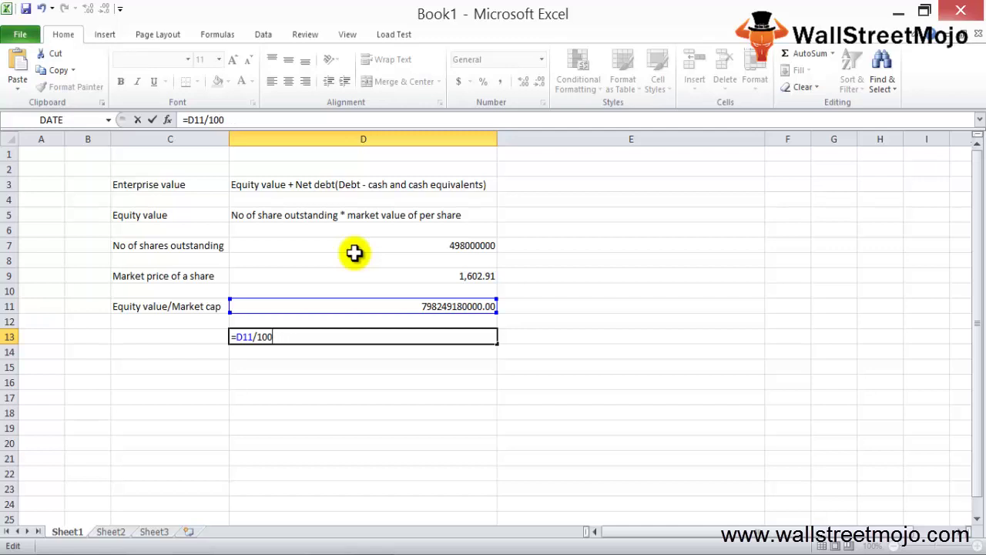
type("000000000")
key("Return")
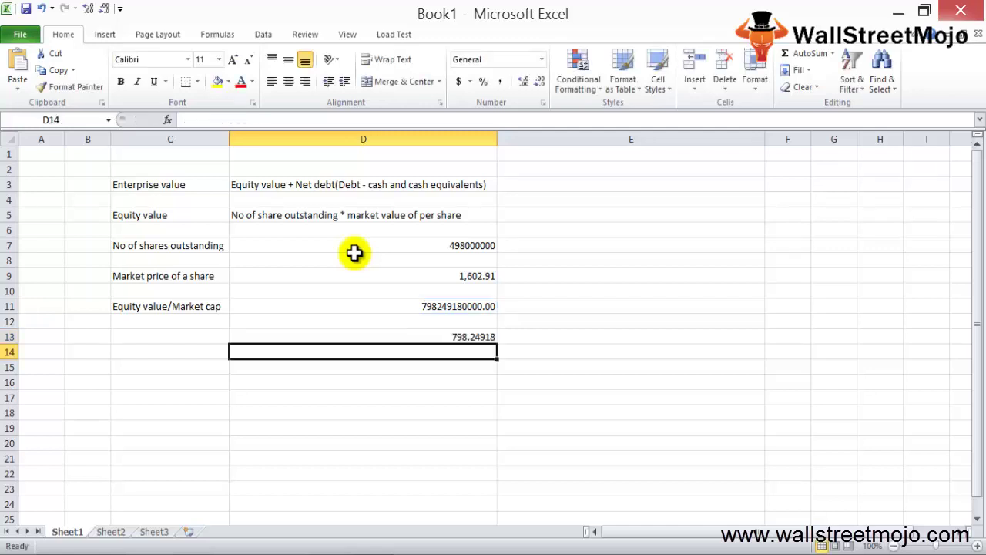
Step: Copy the 'Equity value/Market cap' label from C11
key("Up")
key("Down")
key("Up")
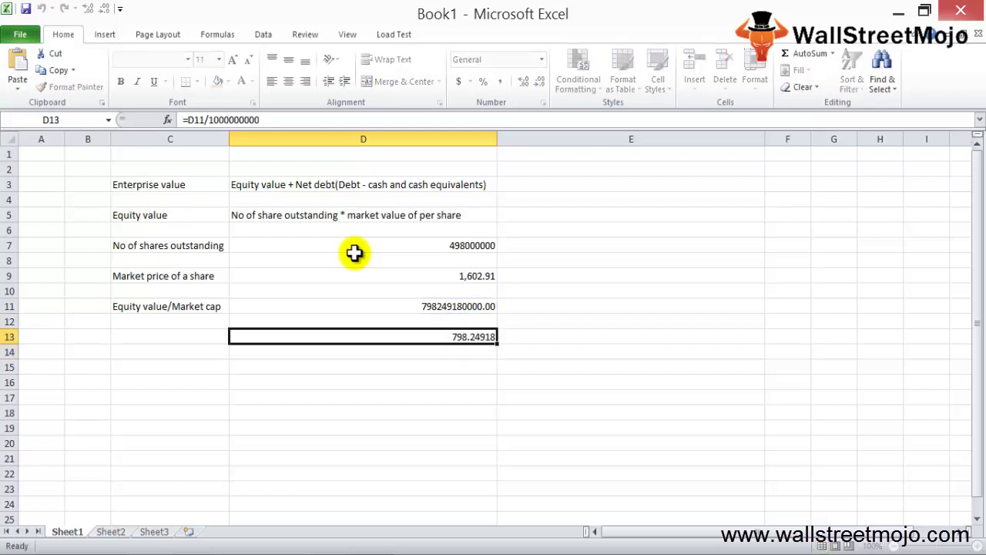
key("Left")
key("Up")
key("Up")
key("ctrl+c")
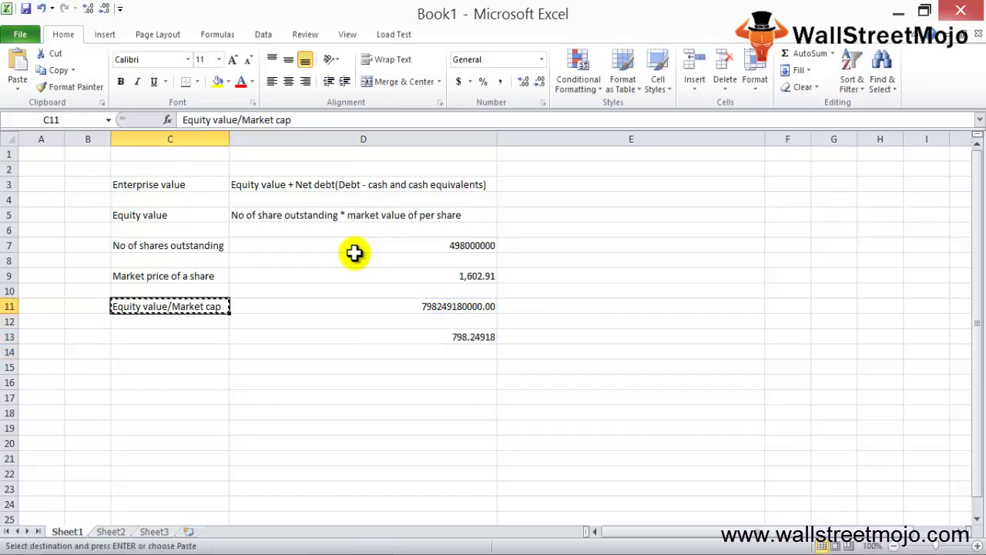
Step: Paste the label into C13 and append '(in $billion)'
key("Down")
key("Down")
key("ctrl+v")
key("F2")
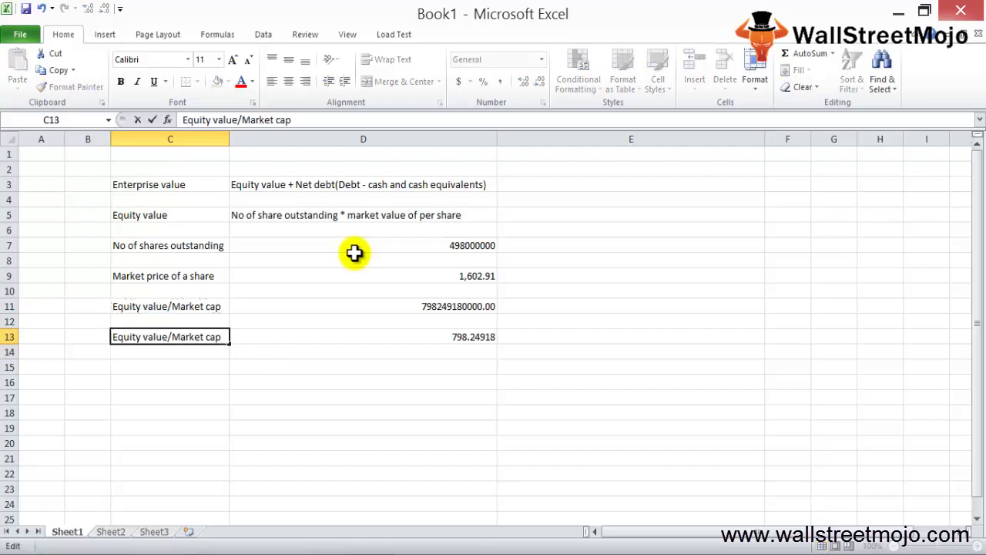
type("(in $billion")
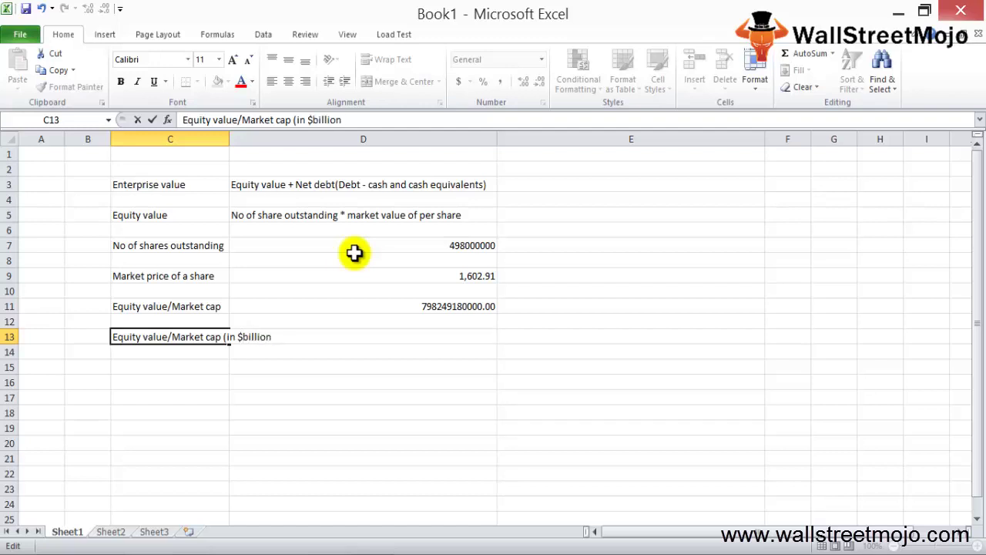
key("Return")
key("Up")
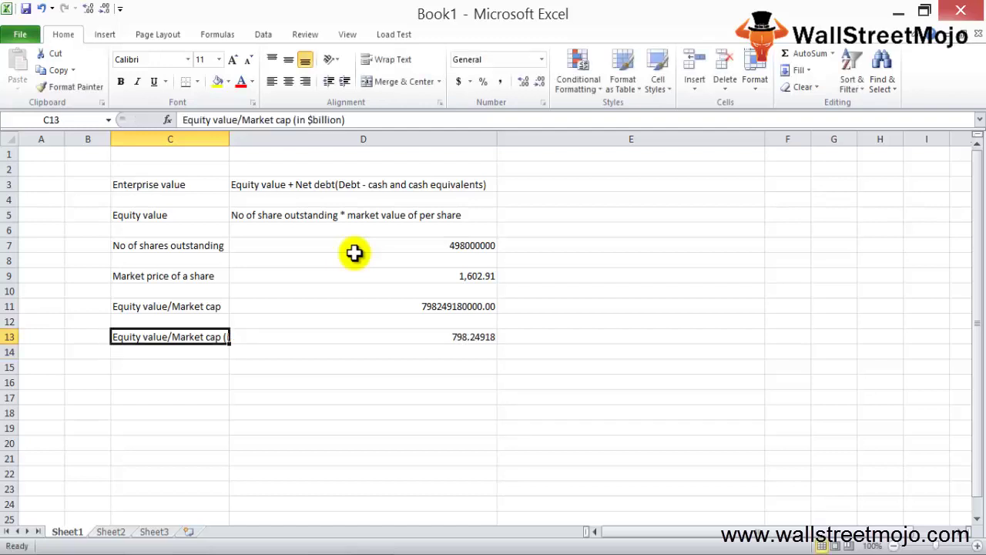
Step: AutoFit column C to the longer billion label and recheck D13
key("alt+h")
key("o")
key("i")
key("Right")
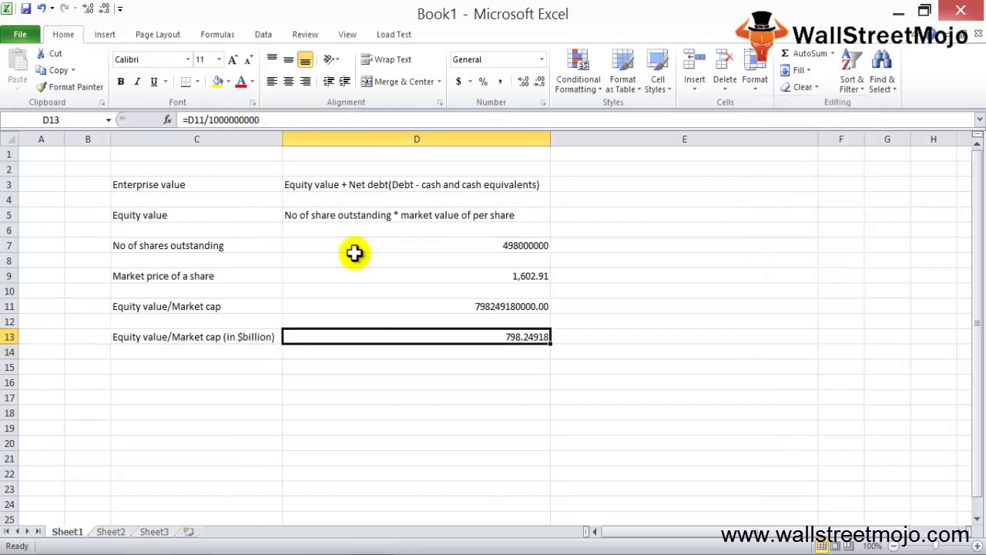
key("Right")
key("Left")
key("Down")
key("Down")
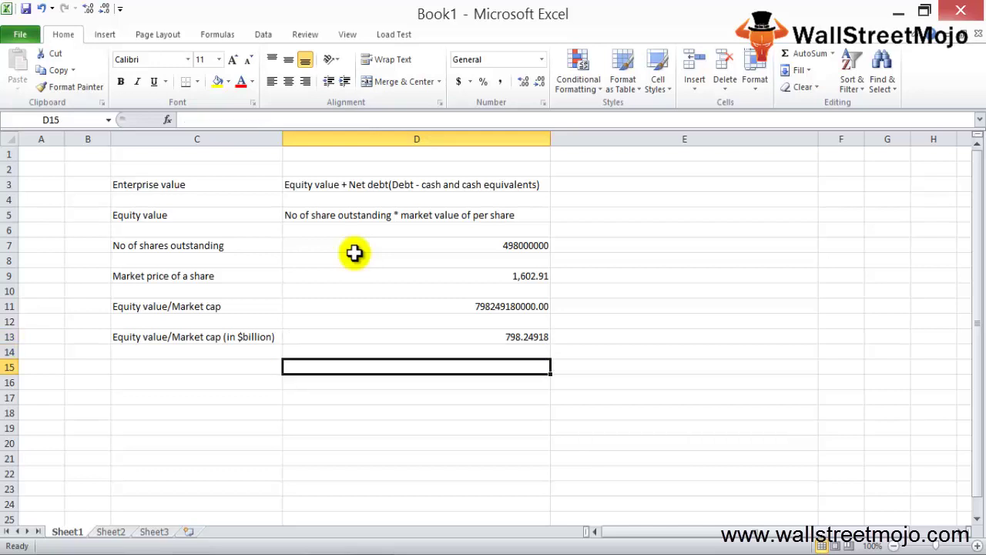
key("Up")
key("Up")
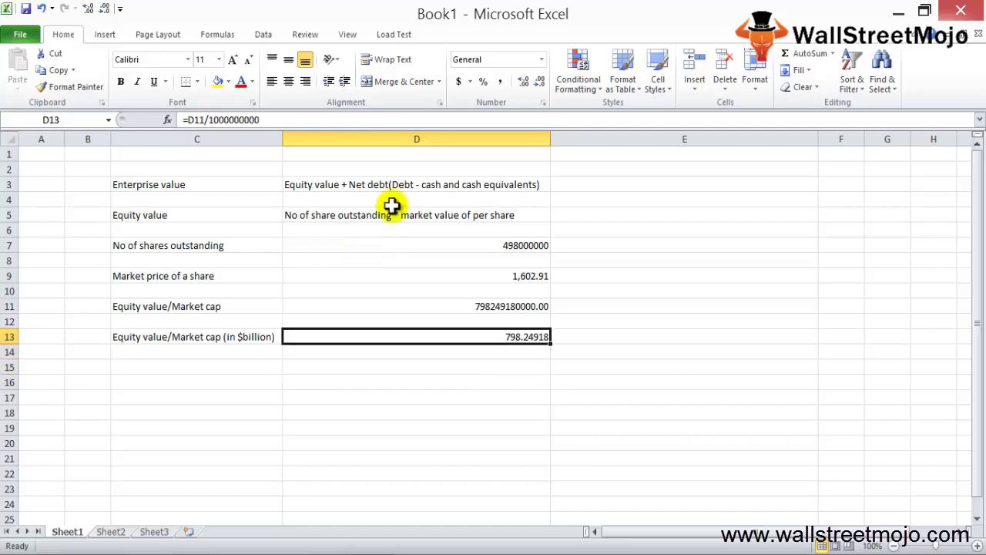
left_click(331, 185)
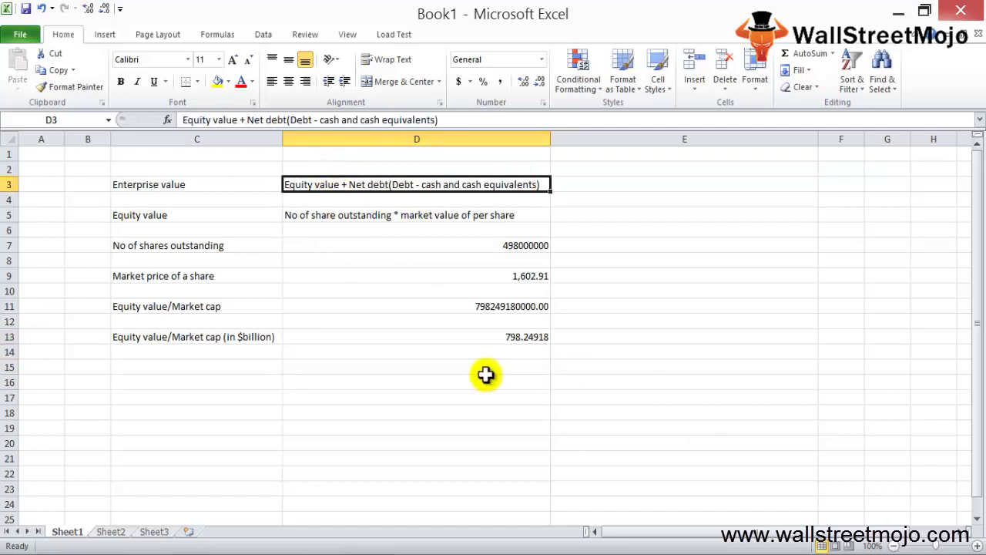
left_click(474, 339)
Step: Type 'Net debt' in C15, select D15, and return to the browser
left_click(225, 385)
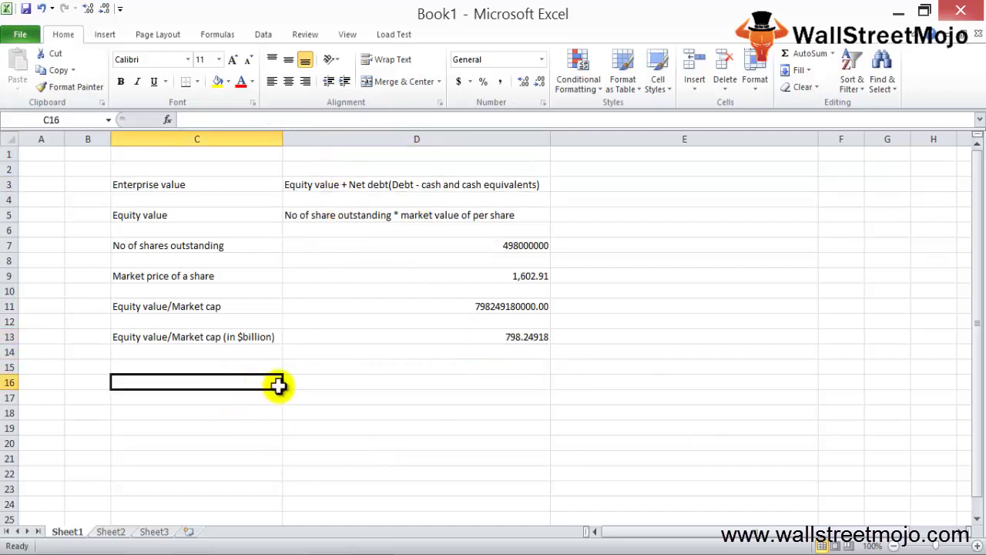
key("Up")
type("Net")
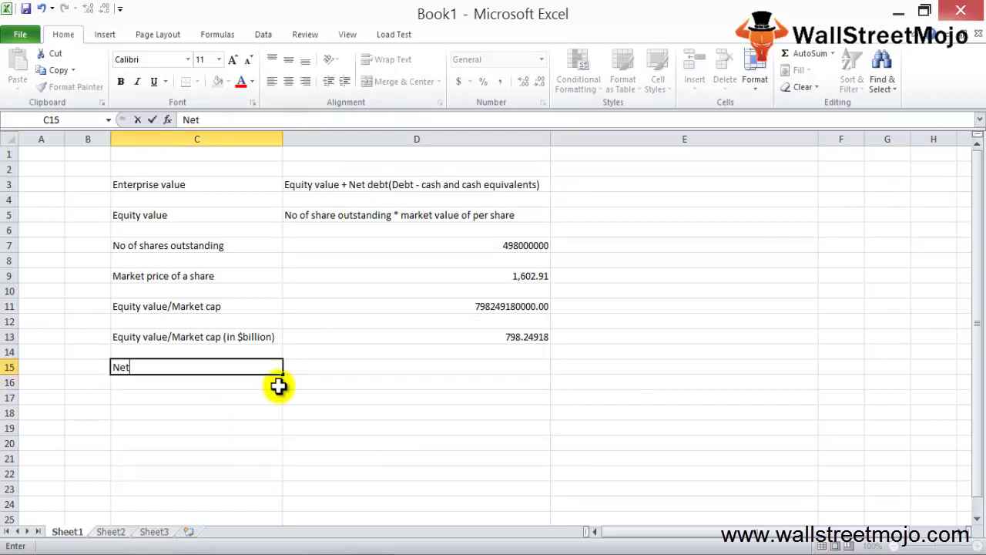
type(" debt")
key("Return")
key("Up")
key("Right")
key("alt+Tab")
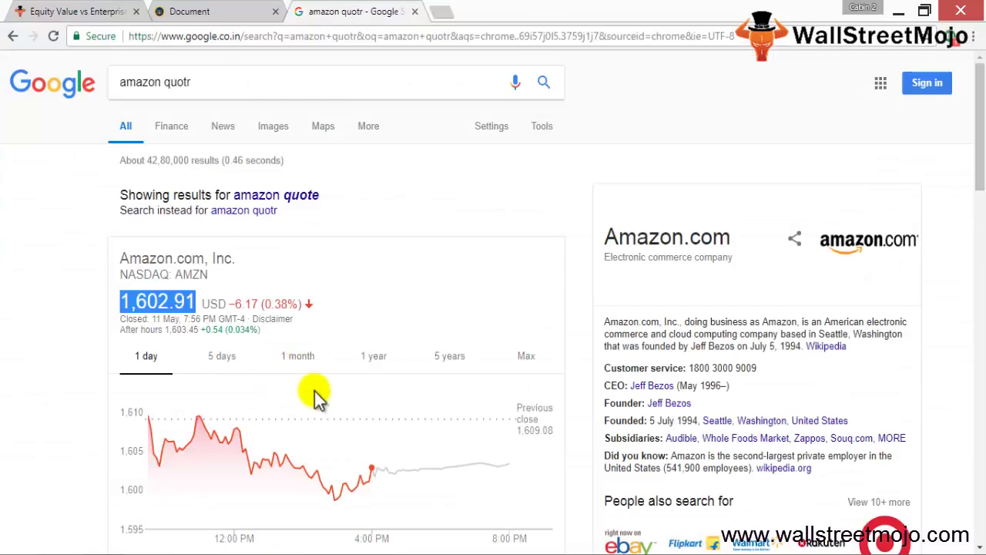
Step: In the SEC 10-Q balance sheet, select the March 31, 2018 total current liabilities, 48,045
left_click(179, 11)
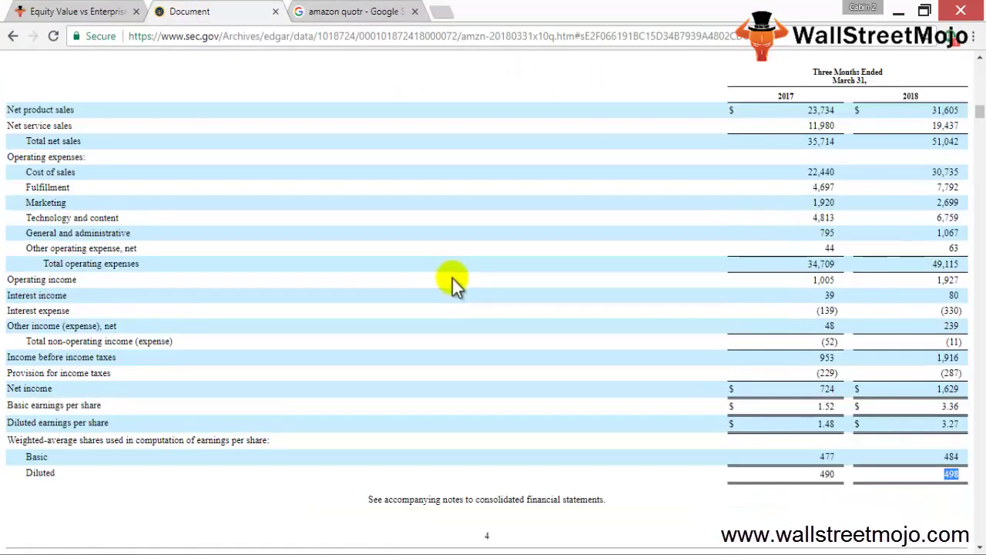
scroll(453, 279, "up", 2)
scroll(453, 282, "up", 1)
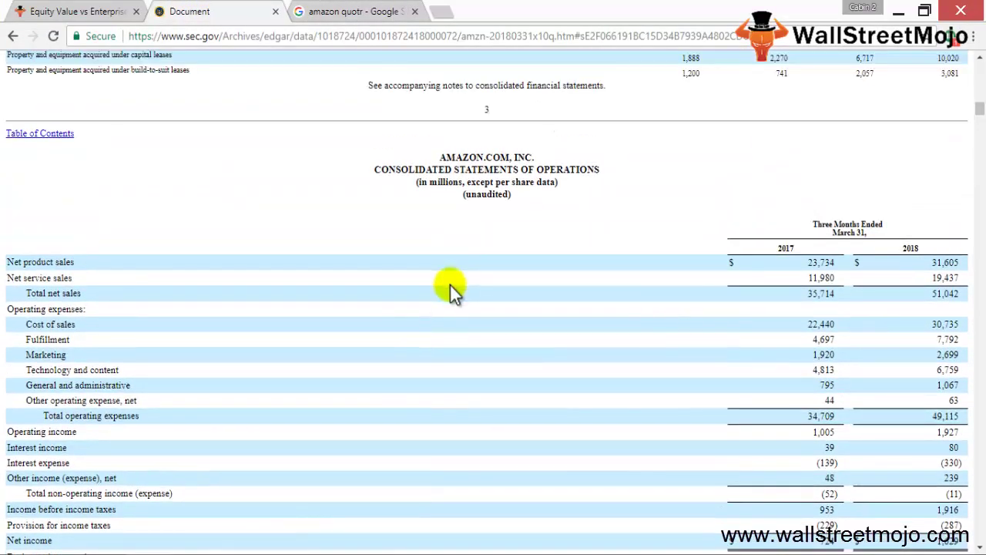
scroll(450, 285, "up", 8)
scroll(451, 296, "down", 20)
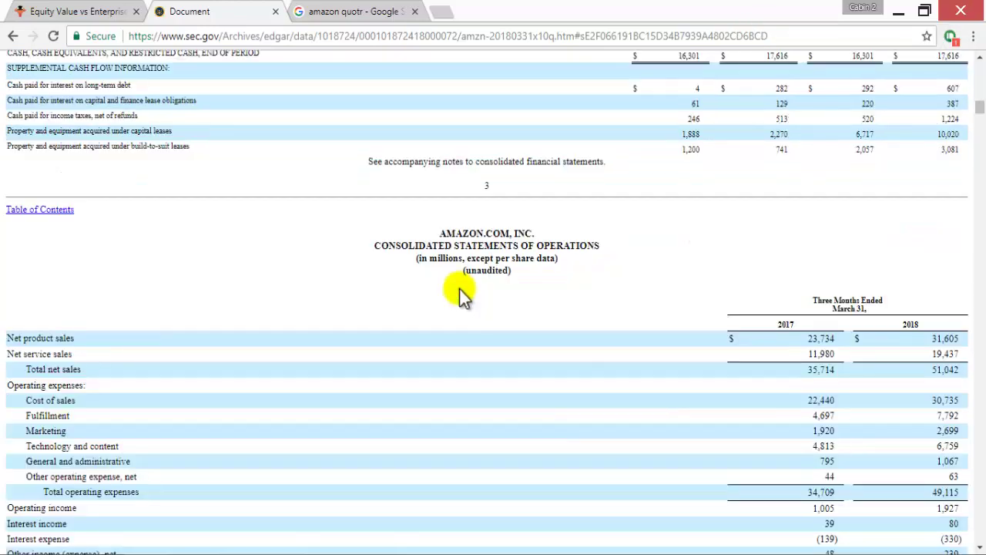
scroll(461, 285, "up", 1)
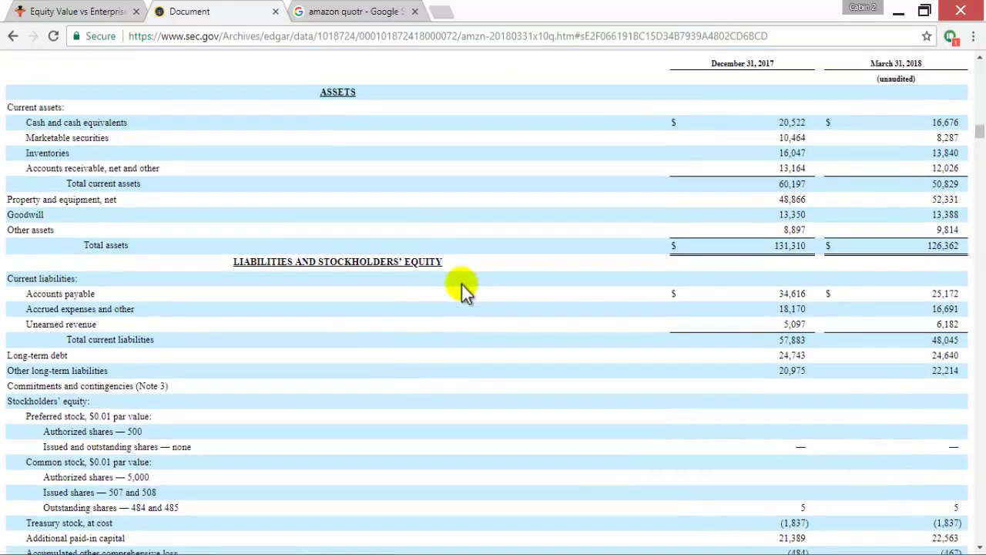
scroll(462, 284, "down", 1)
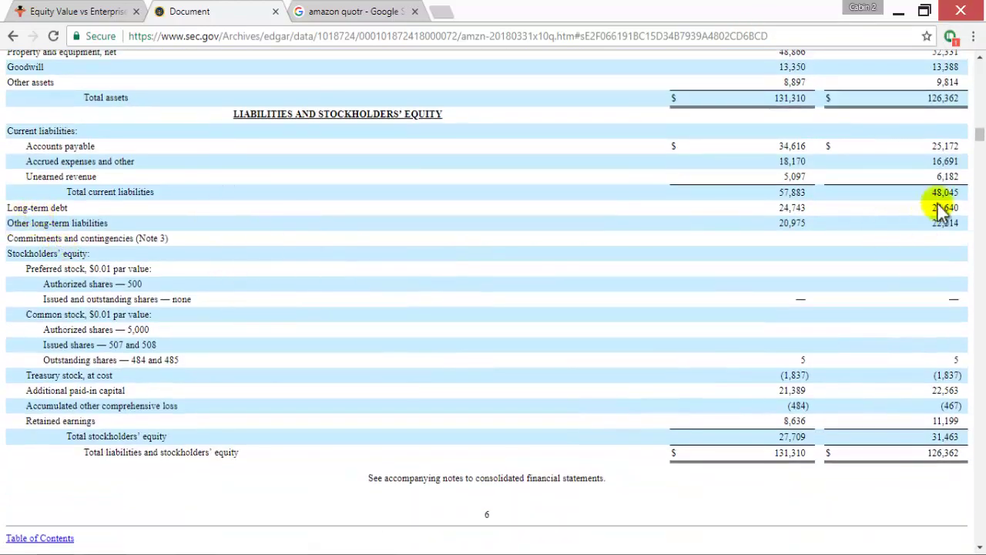
scroll(931, 221, "up", 1)
scroll(931, 222, "up", 2)
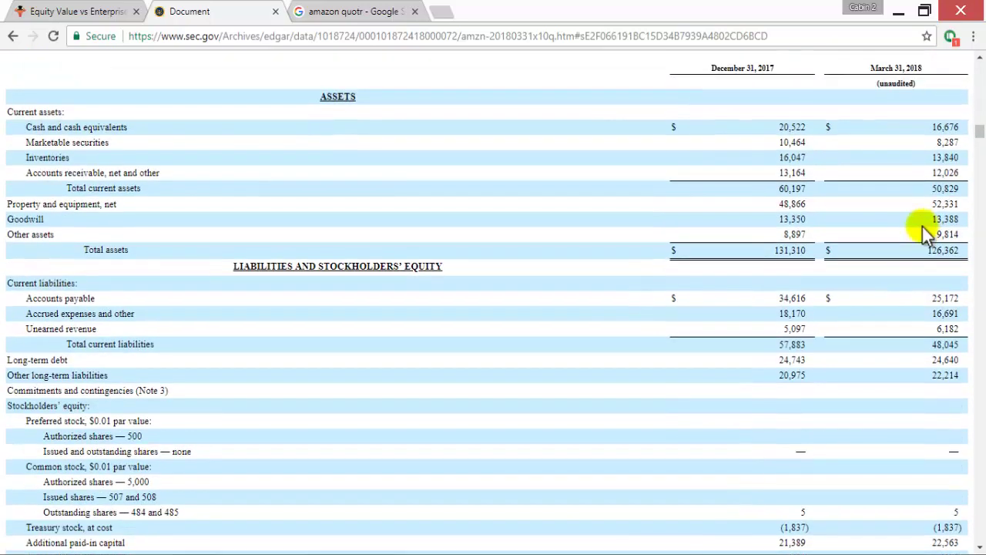
double_click(952, 344)
Step: Label C17 'Long term debt' and paste 48,045 into D17 as plain text
key("alt+Tab")
key("Left")
key("Down")
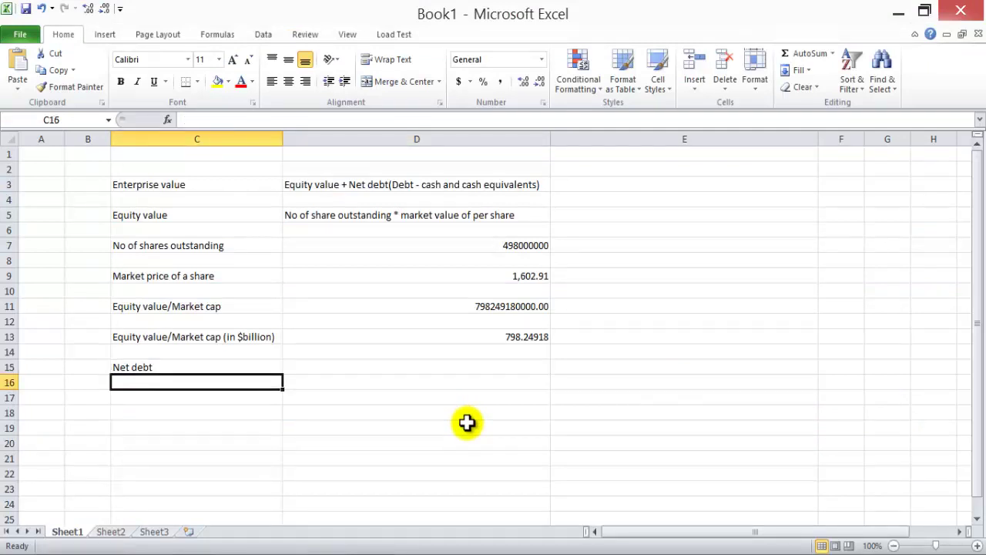
key("Down")
key("Down")
key("Up")
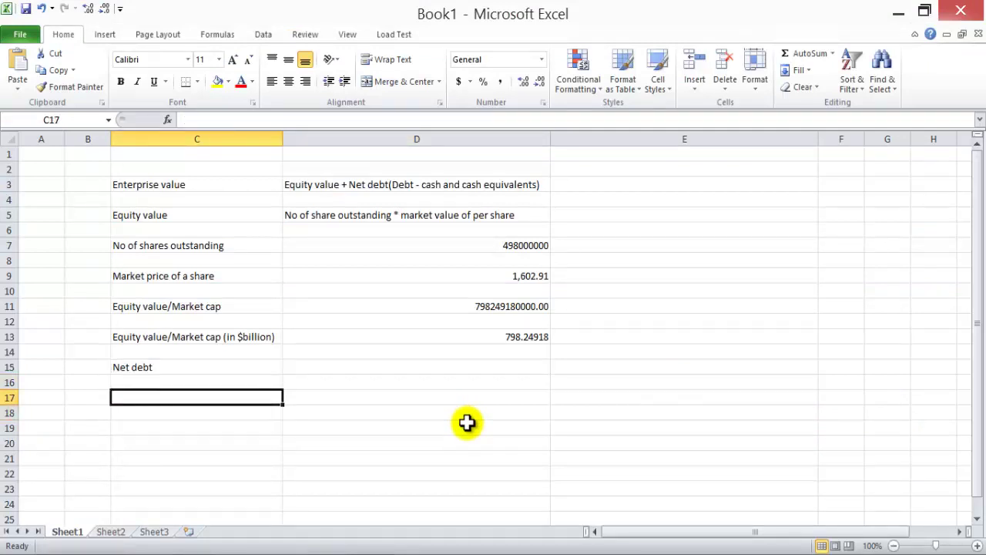
type("Long w")
key("BackSpace")
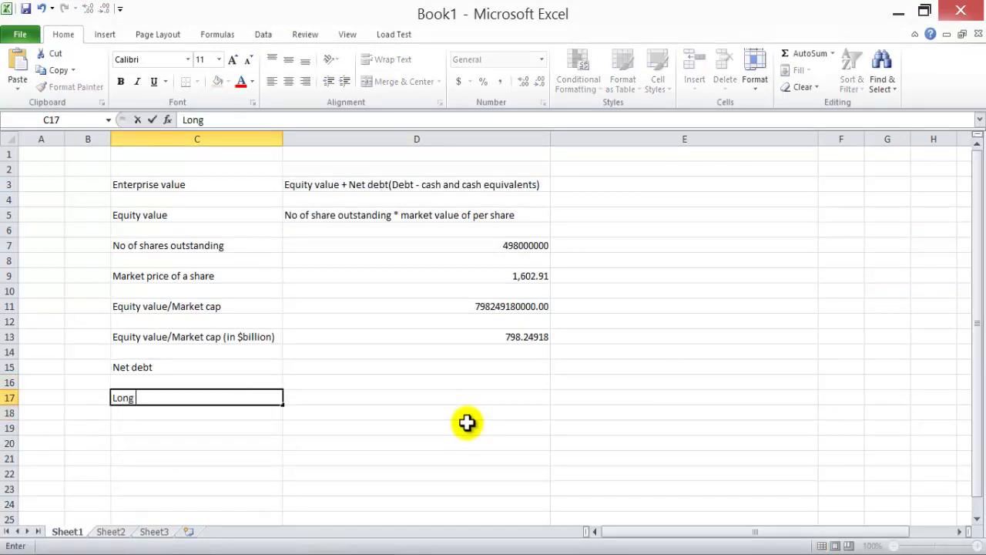
type("term debt")
key("Tab")
key("alt+r")
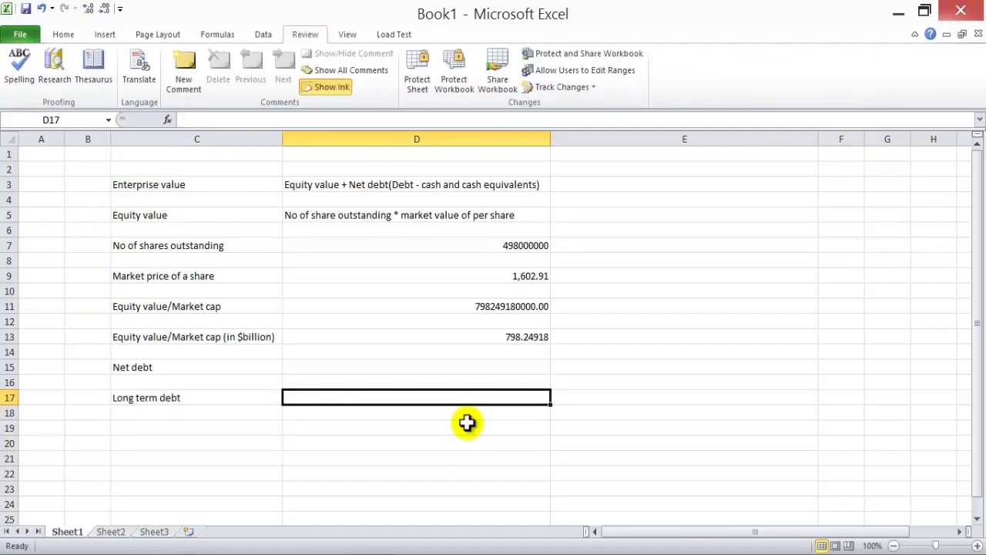
key("ctrl+alt+v")
key("Down")
key("Return")
Step: Paste the 'Other long-term liabilities' label into C18 and its 22,214 figure into D18 as text
key("alt+Tab")
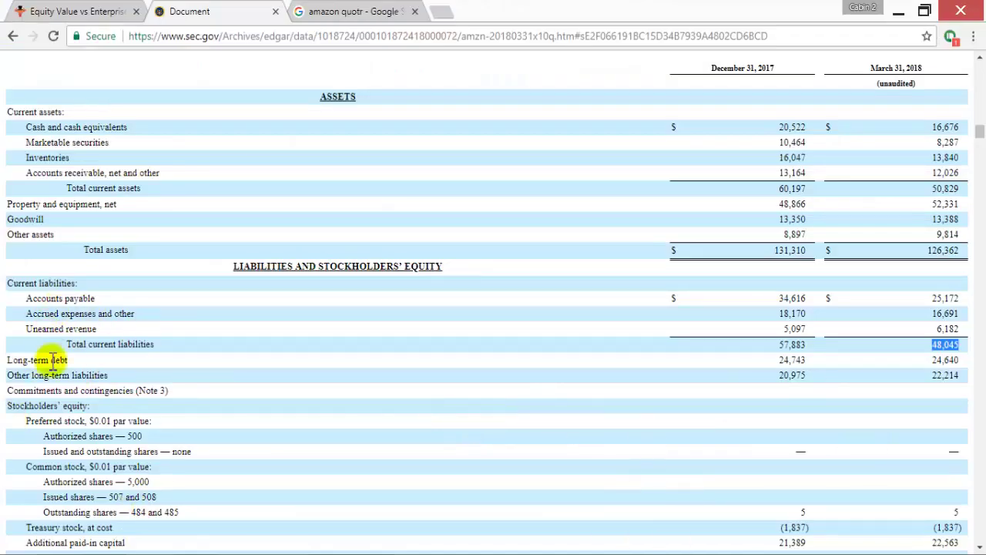
left_click_drag(8, 375, 451, 376)
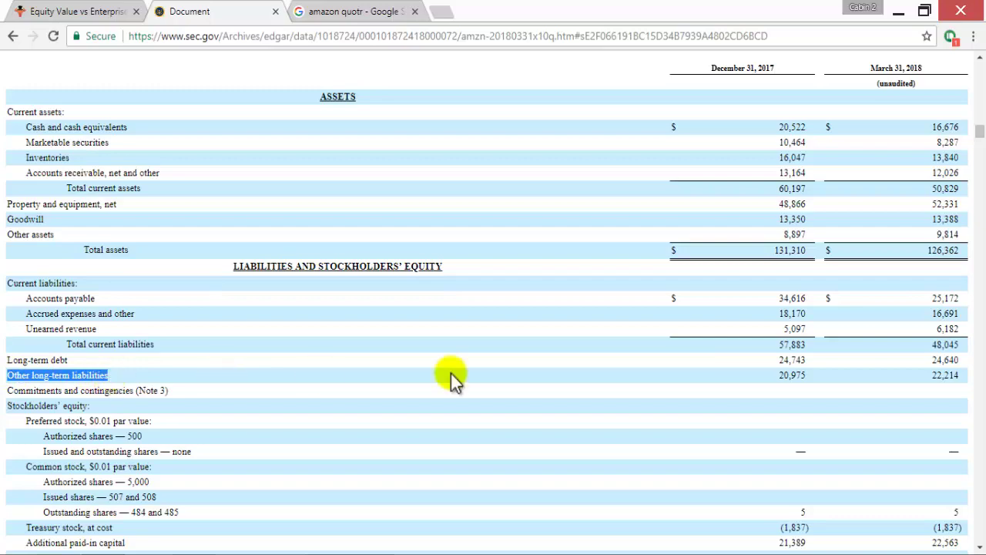
key("alt+Tab")
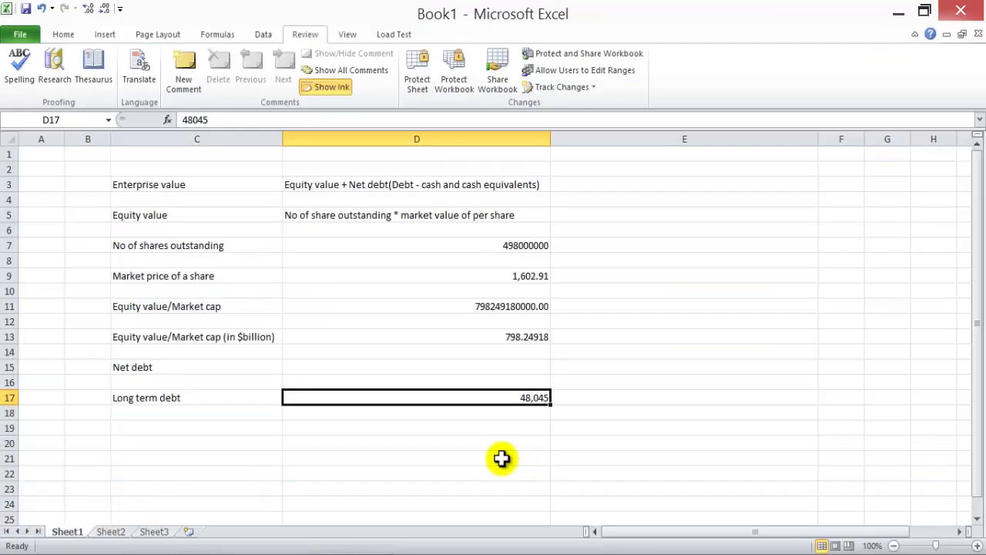
key("Down")
key("Left")
key("ctrl+alt+v")
key("Down")
key("Down")
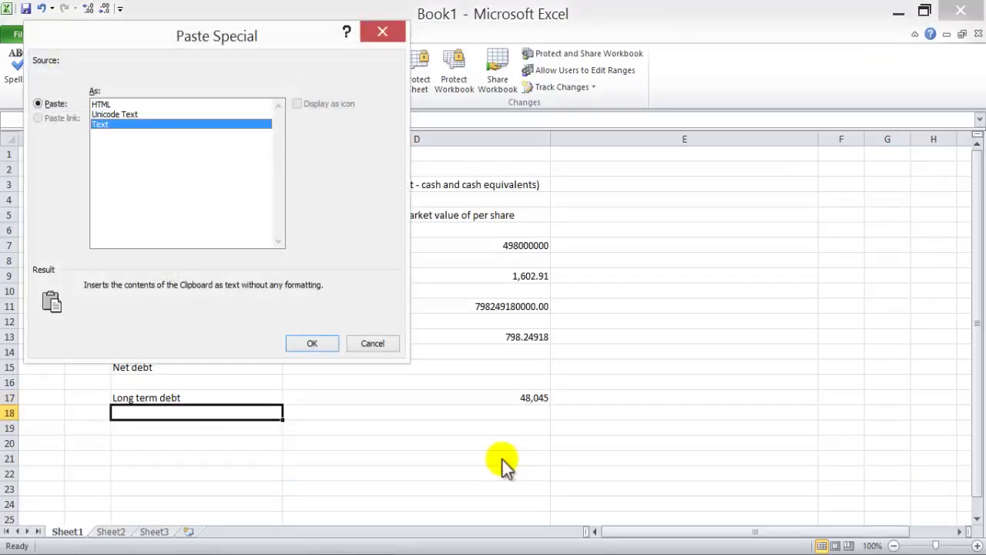
key("Return")
key("alt+Tab")
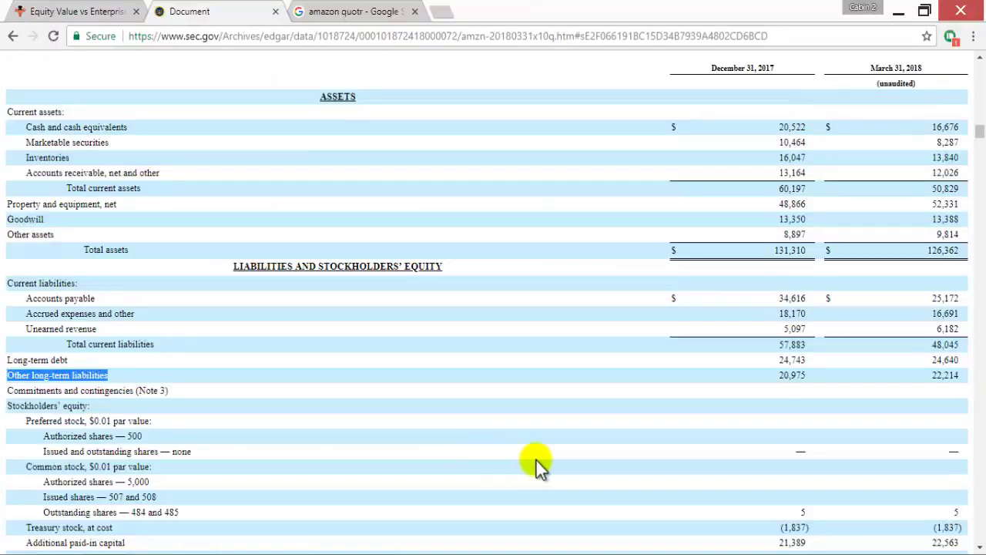
double_click(946, 375)
key("ctrl+c")
key("alt+Tab")
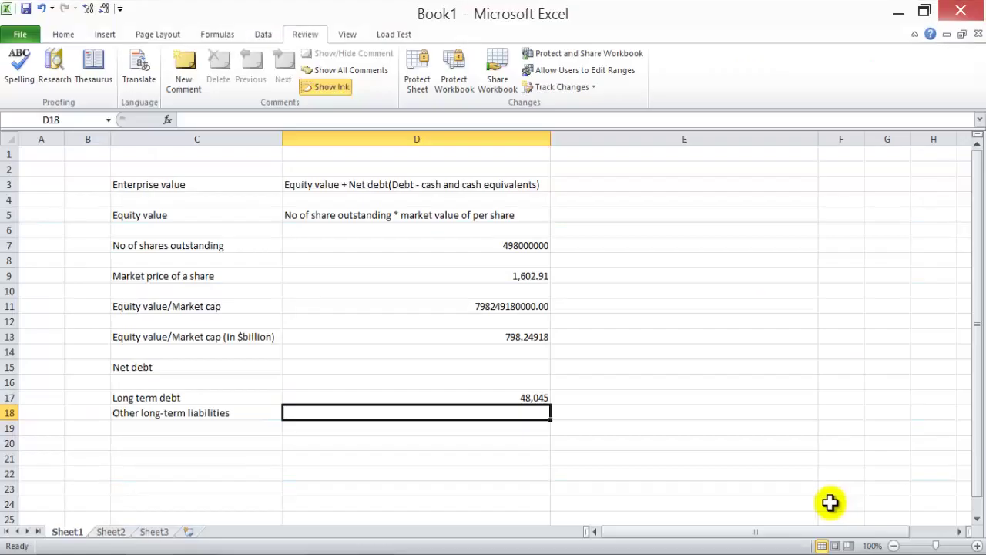
key("ctrl+alt+v")
key("Down")
key("Down")
key("Return")
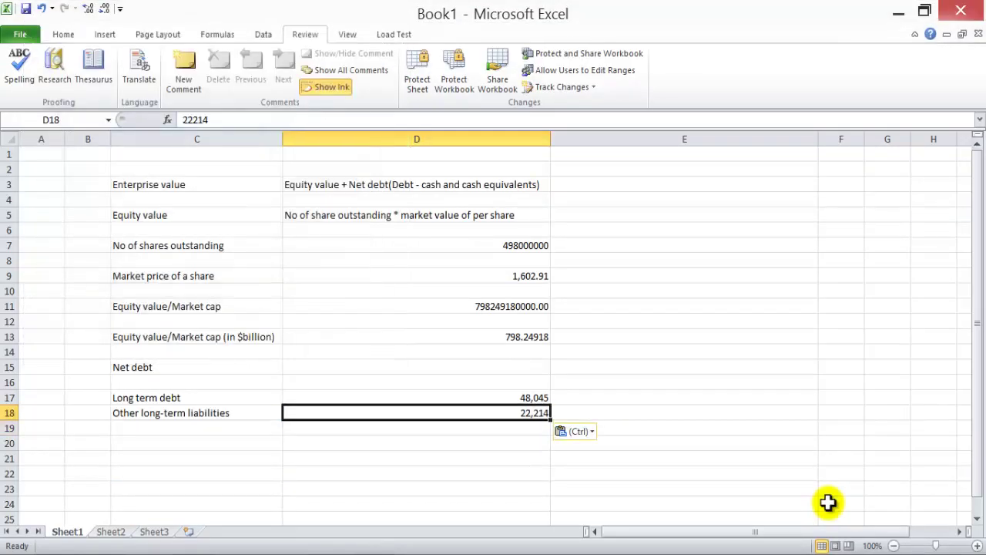
Step: Label C19 'Current liabilities', paste 48,045 into D19, then return to the SEC balance sheet
key("alt+Tab")
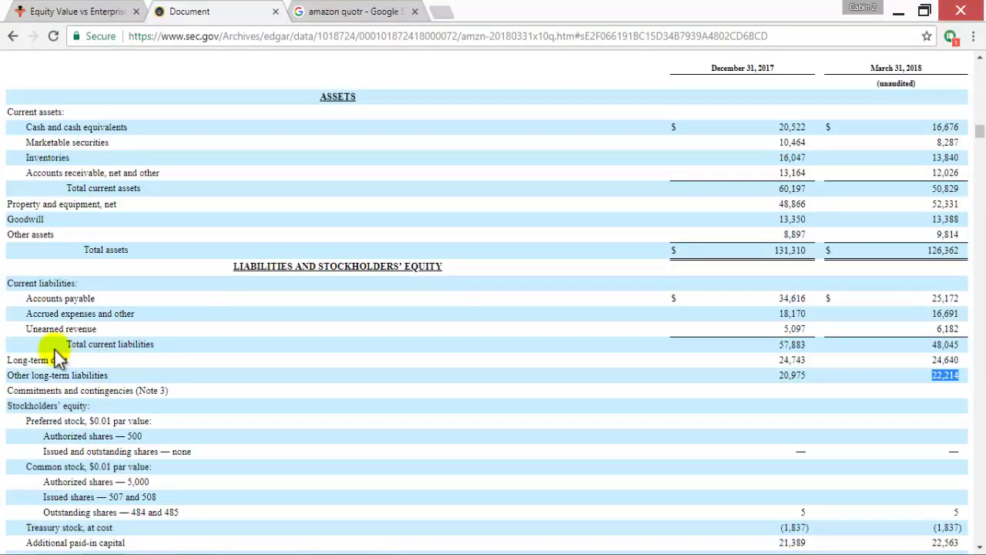
double_click(946, 344)
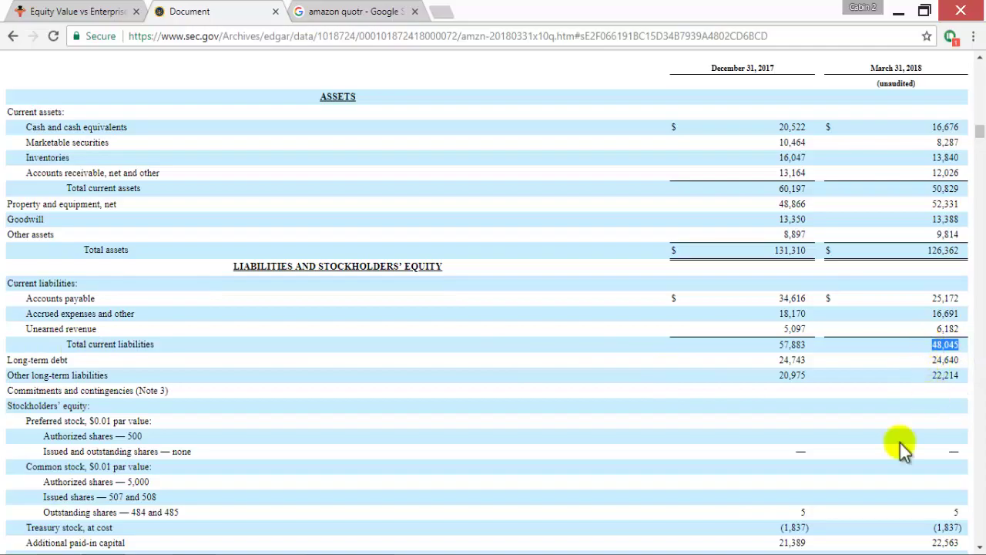
key("alt+Tab")
key("Down")
key("Left")
type("Cur")
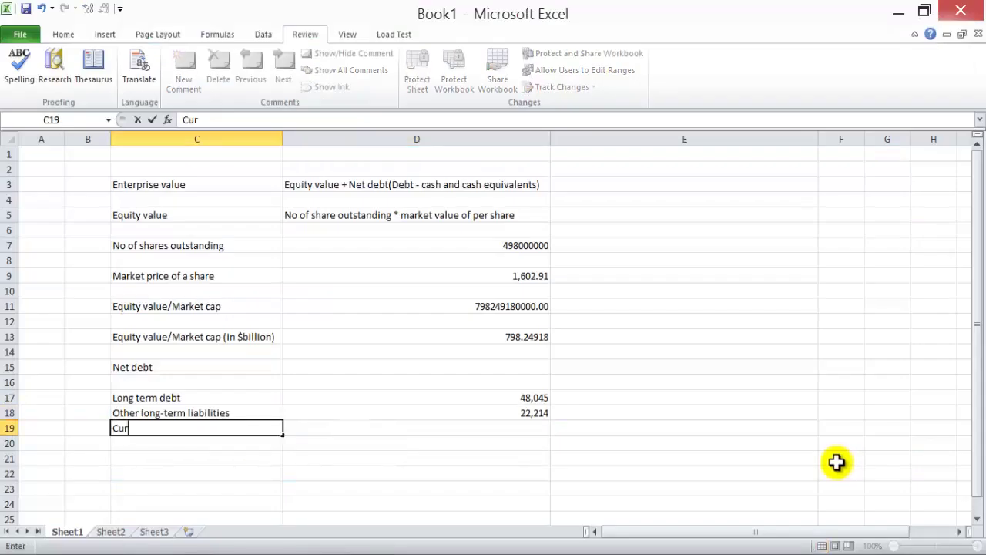
type("rent liabili")
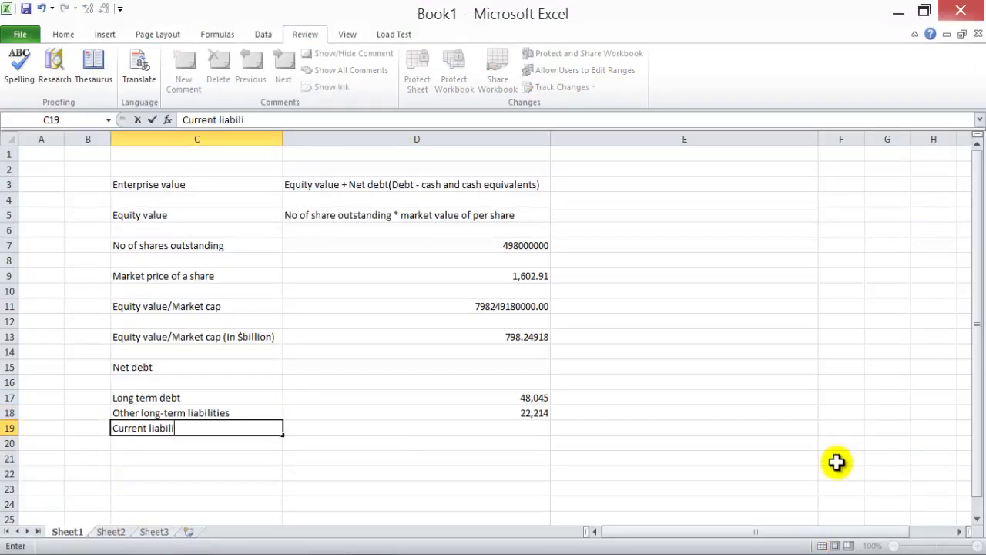
type("ties")
key("Return")
key("Up")
key("Right")
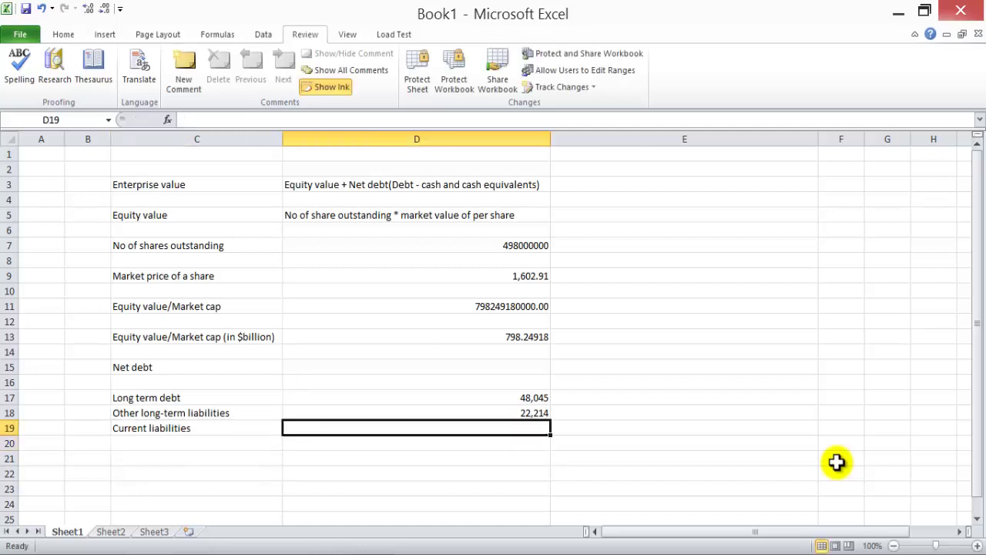
key("ctrl+alt+v")
key("Return")
key("Down")
key("Down")
key("Down")
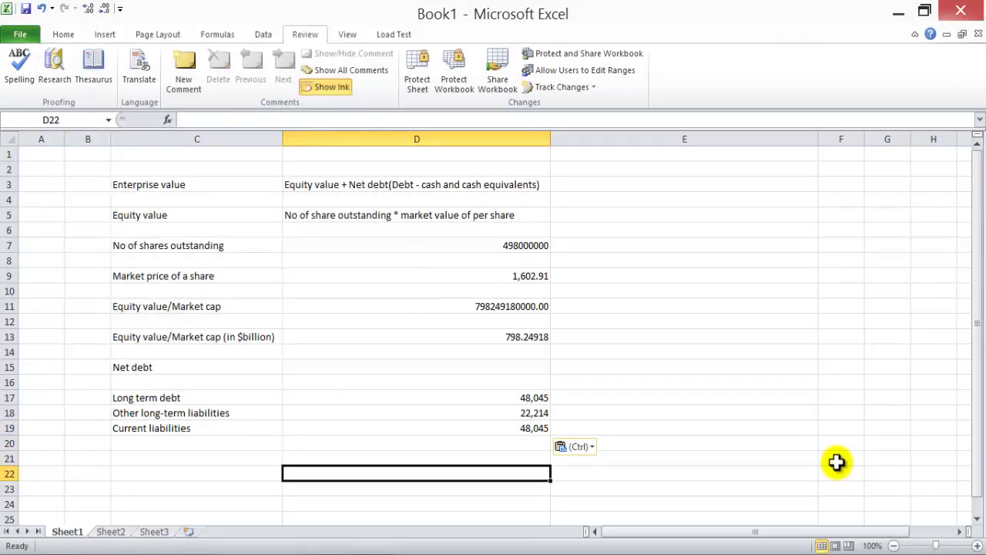
key("Left")
key("alt+Tab")
scroll(682, 473, "up", 3)
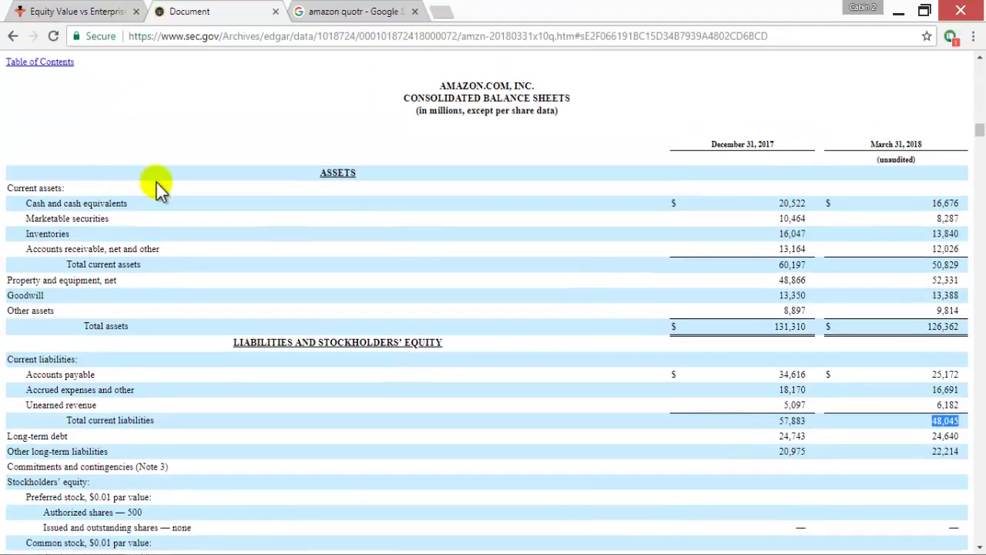
Step: Copy the March 31, 2018 cash figure 16,676 into D21, labelled 'cash and cash equivalents'
double_click(794, 203)
left_click(953, 203)
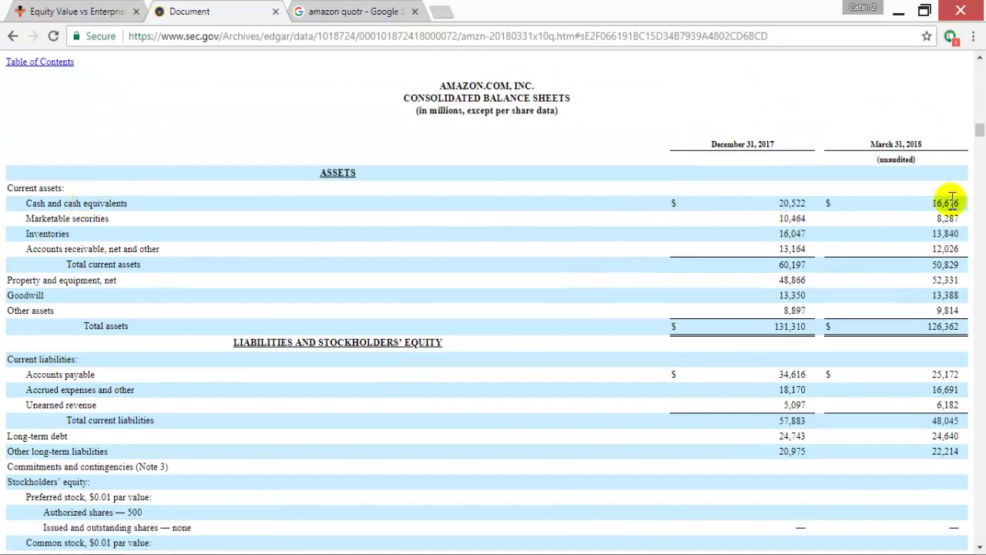
double_click(955, 204)
key("alt+Tab")
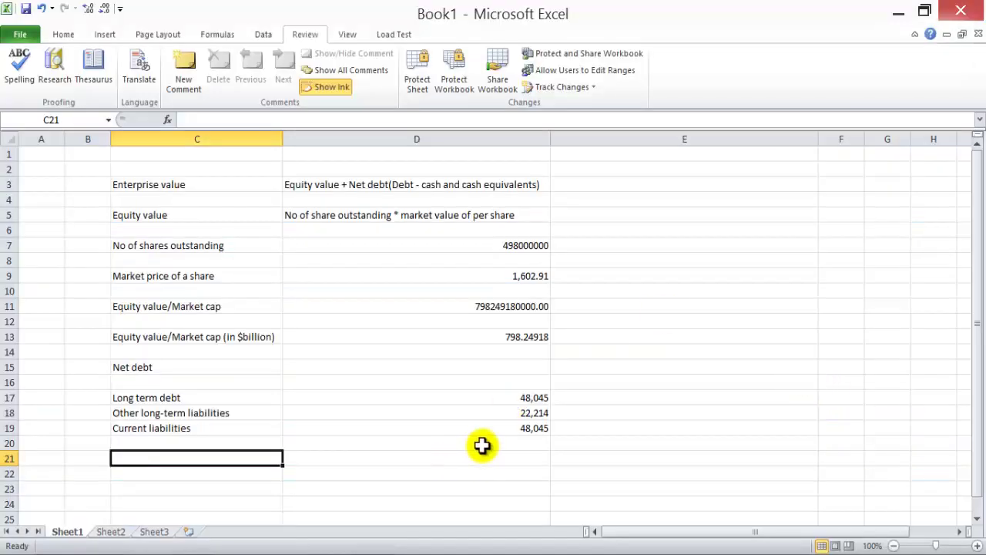
type("cash a")
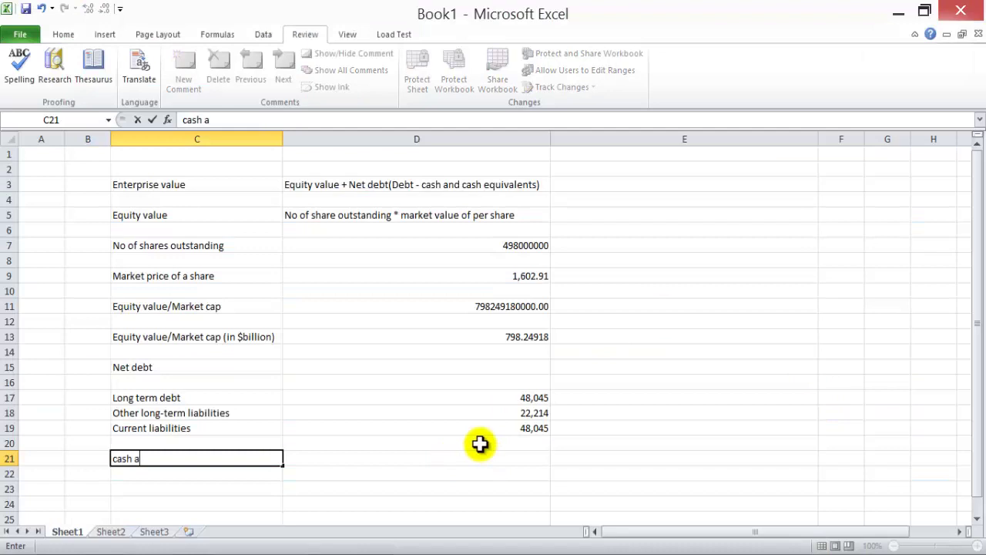
type("nd cash eq")
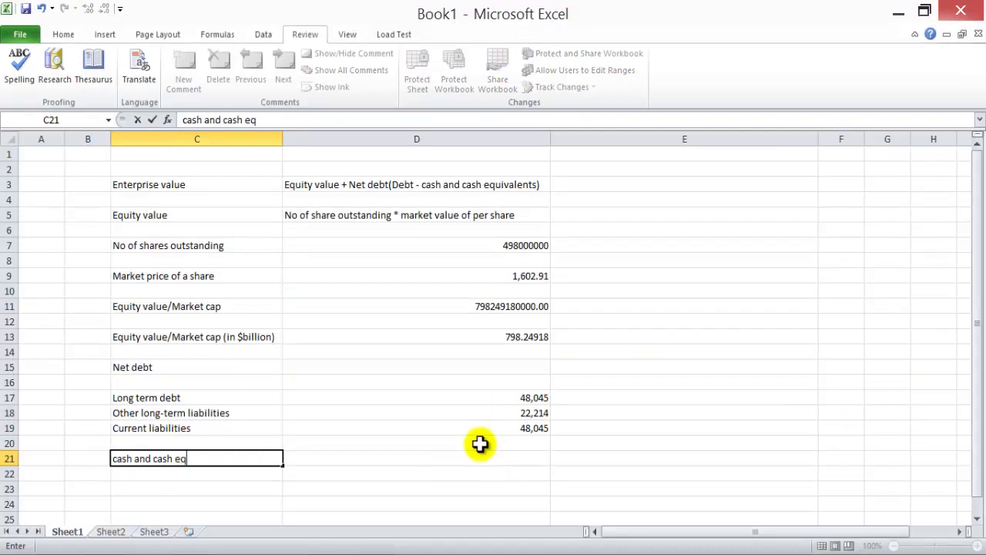
type("uivalents")
key("Tab")
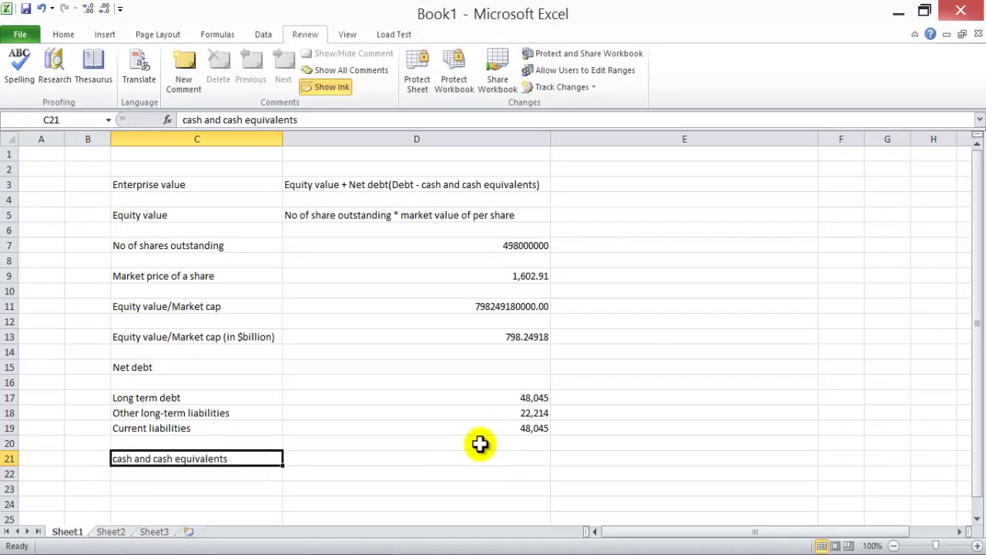
key("ctrl+alt+v")
key("Return")
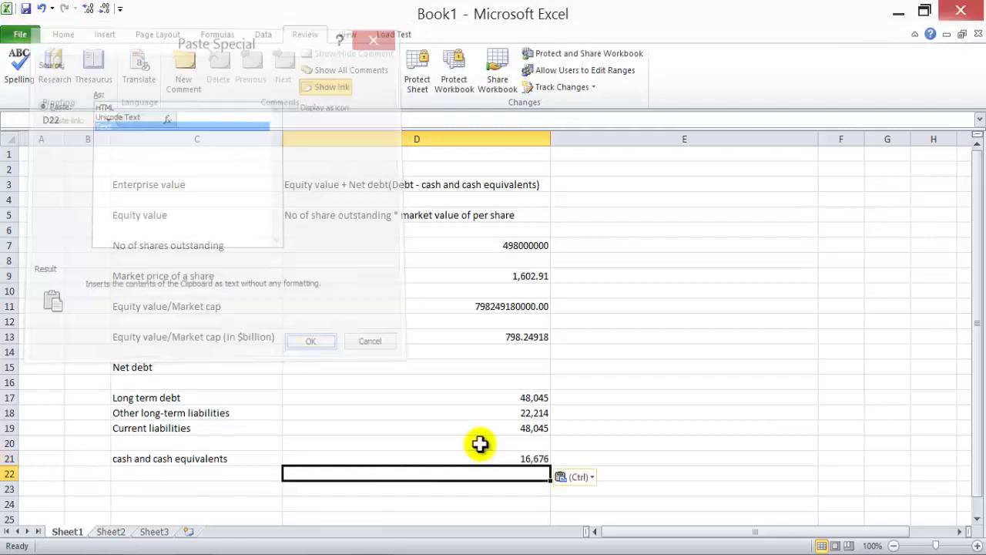
key("Down")
key("Down")
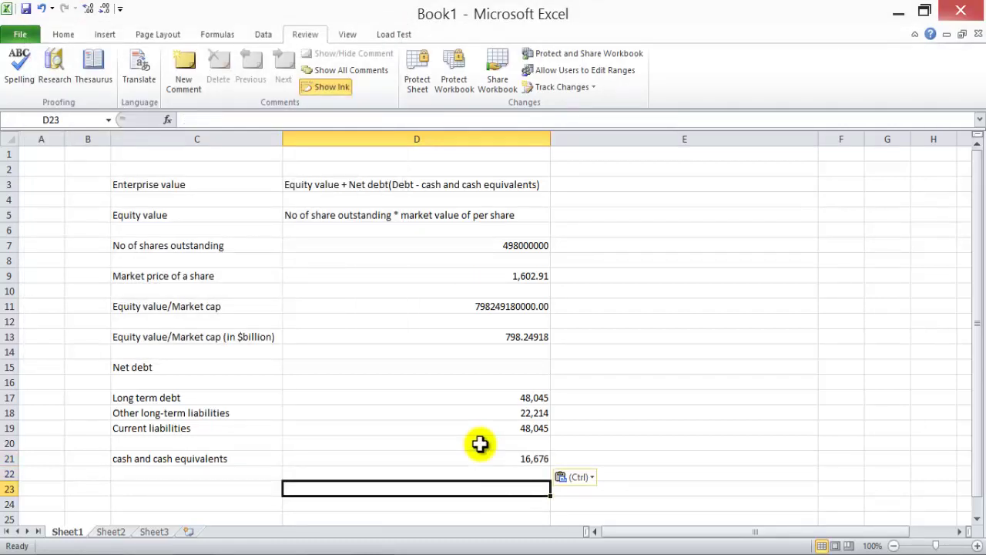
Step: Enter the Net debt formula =SUM(D17:D19)-D21 in D15
key("Up")
key("Up")
key("Up")
key("Up")
key("Up")
key("Up")
key("Up")
key("Up")
type("=")
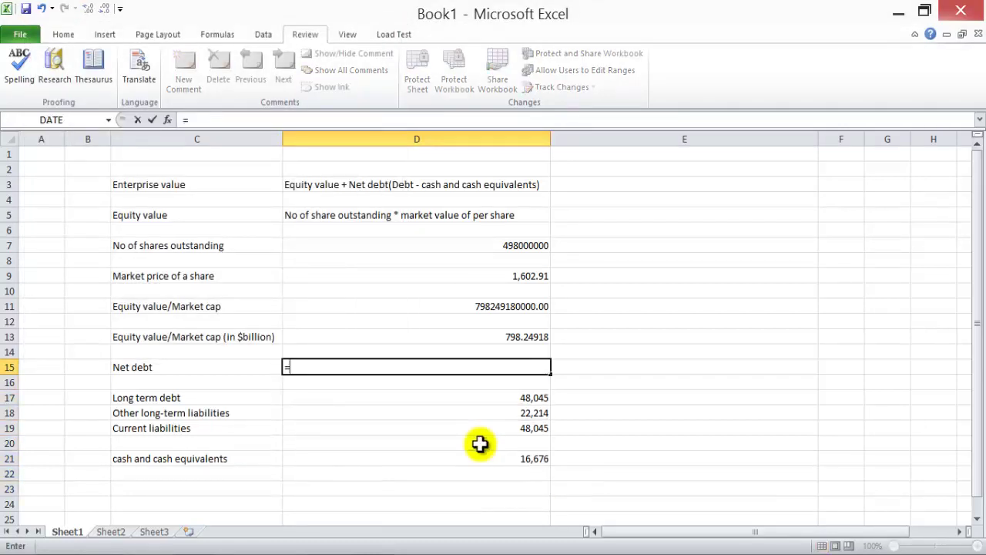
type("sum(")
key("Down")
key("Down")
key("shift+Down")
key("shift+Down")
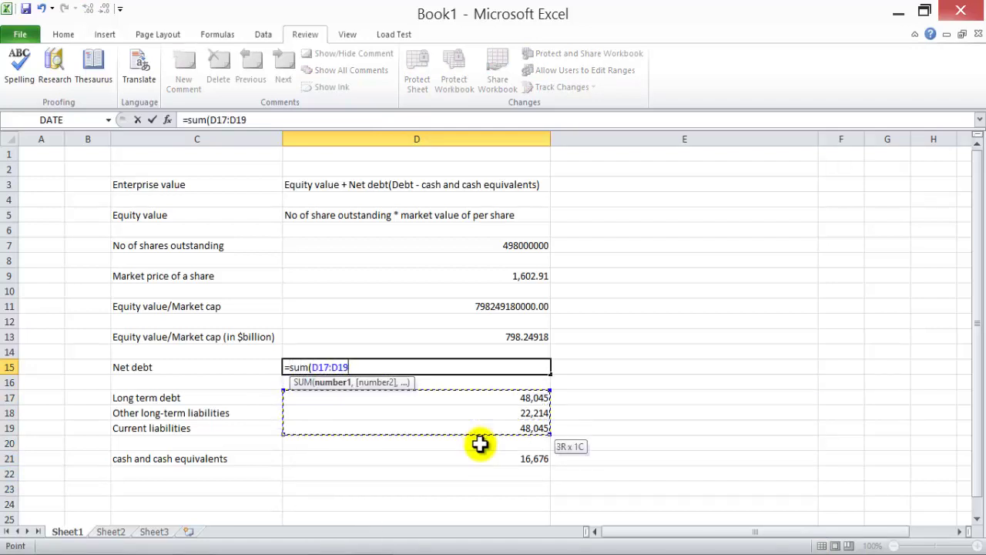
type(")")
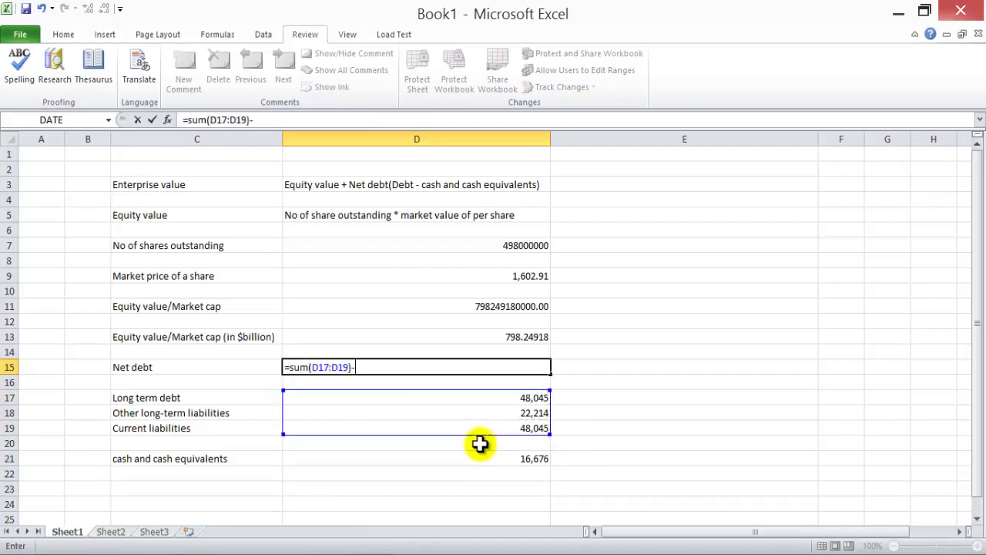
type("-")
key("Down")
key("Down")
key("Down")
key("Down")
key("Down")
key("Down")
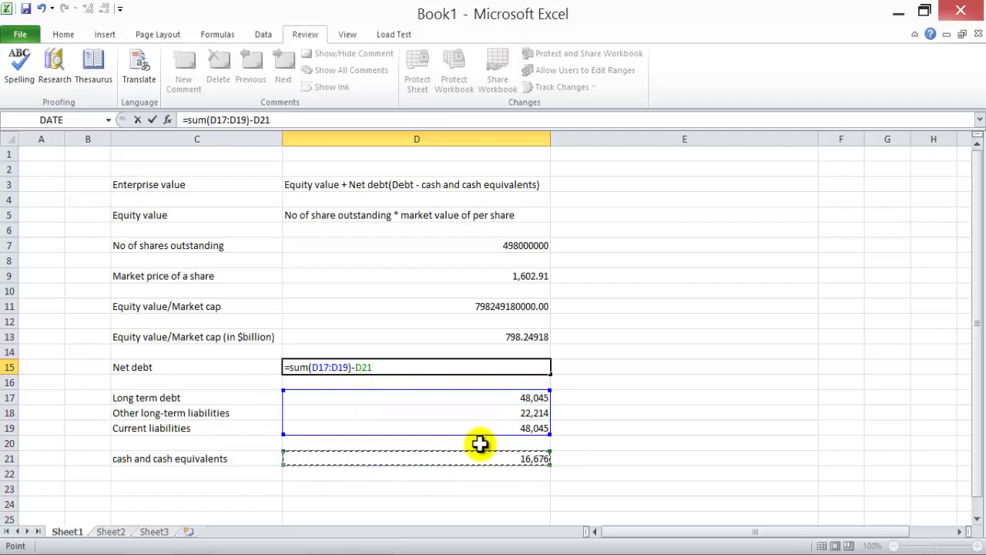
key("ctrl+Return")
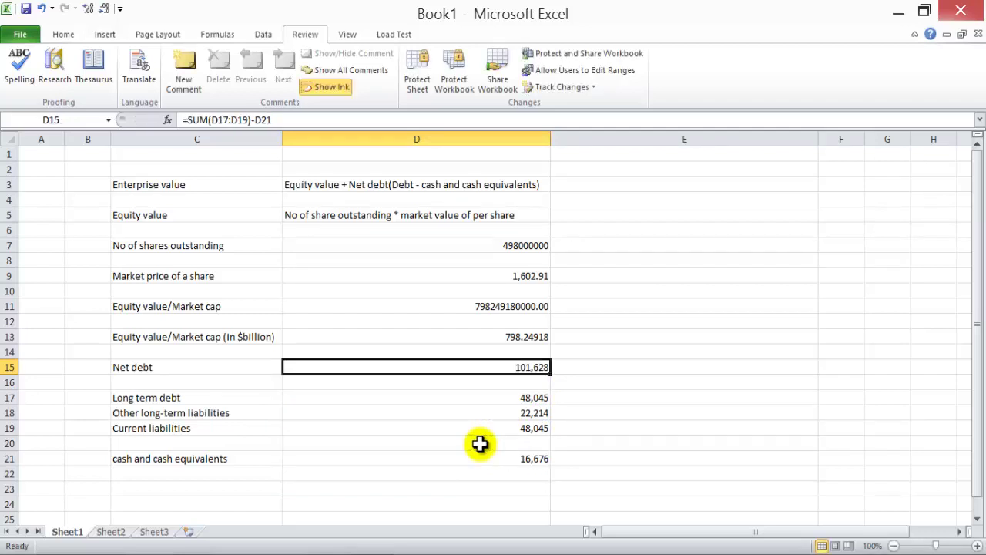
Step: Review the Net debt formula showing 101,628, then move to the empty label cell C24
key("F2")
key("Escape")
key("Down")
key("Up")
key("F2")
key("Return")
key("Down")
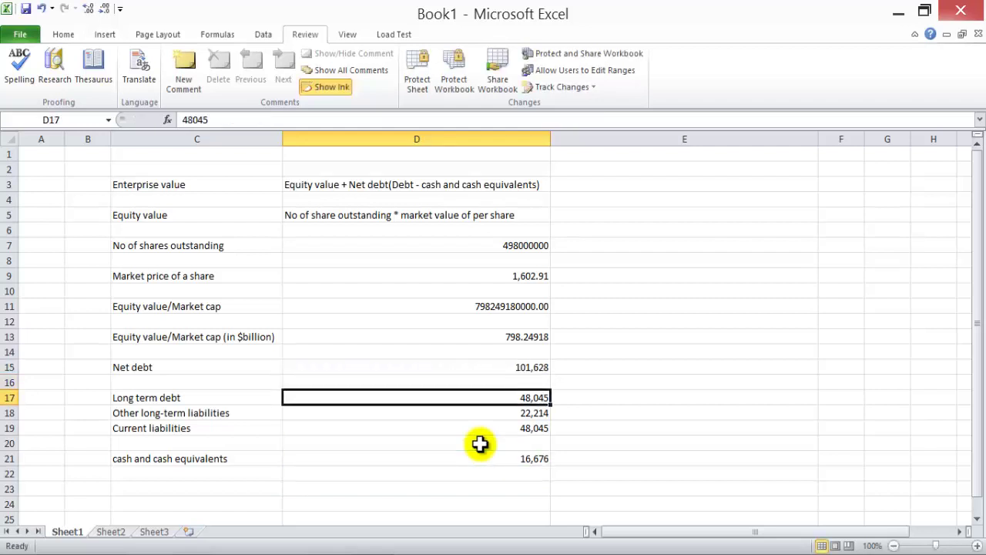
key("Up")
key("Up")
key("Down")
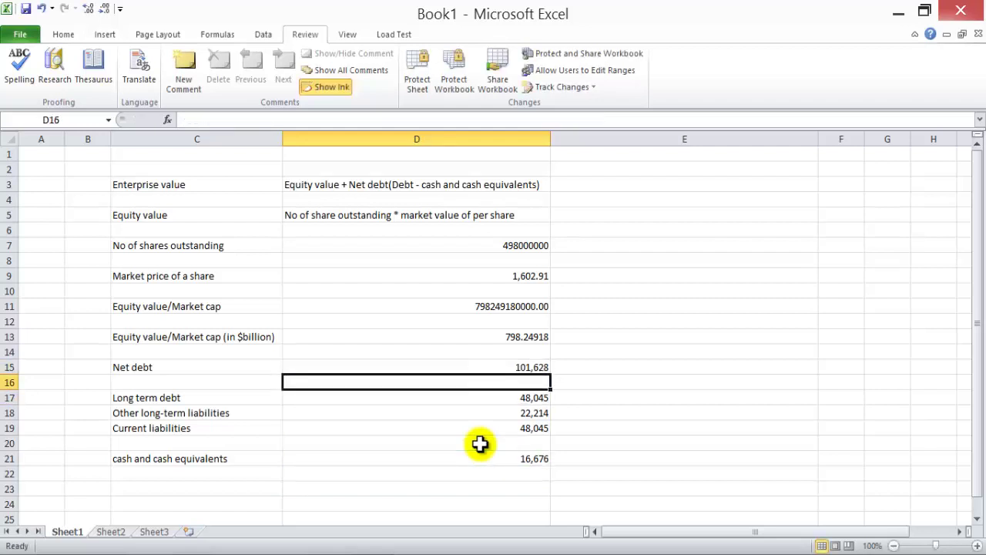
key("Down")
key("Down")
key("Down")
key("Down")
key("Down")
key("Down")
key("Down")
key("Down")
key("Left")
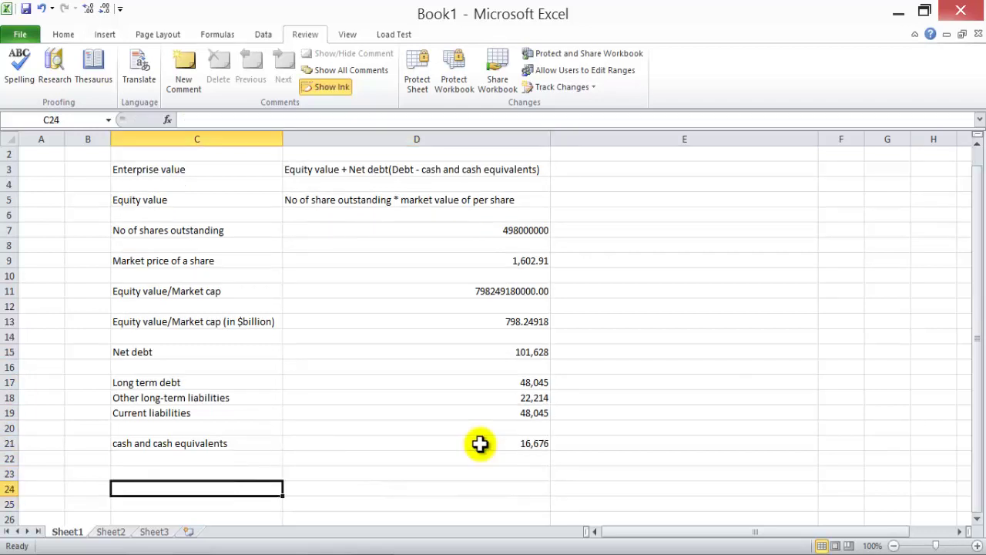
Step: Label C24 'Enterprise value'
type("Enterp")
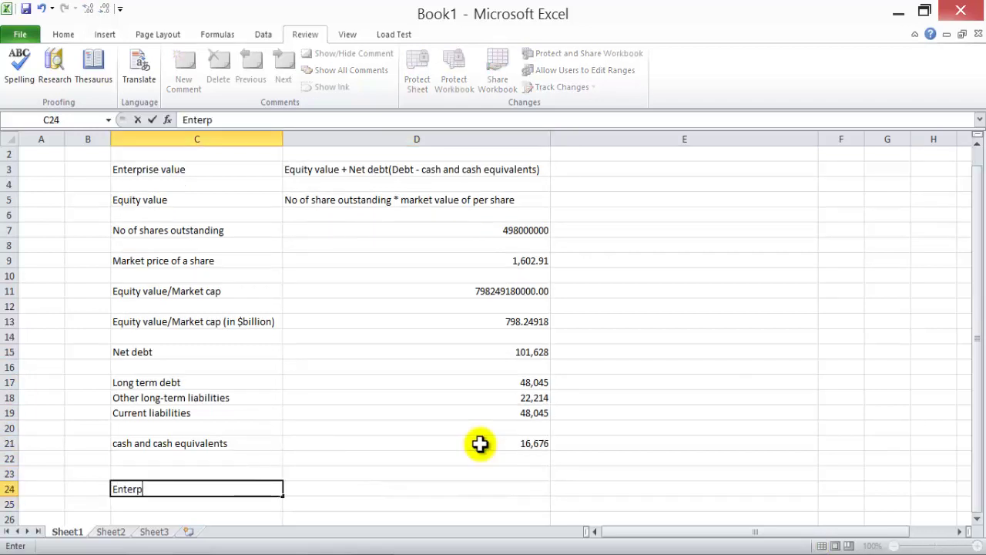
type("rise value")
key("Return")
key("Up")
key("Right")
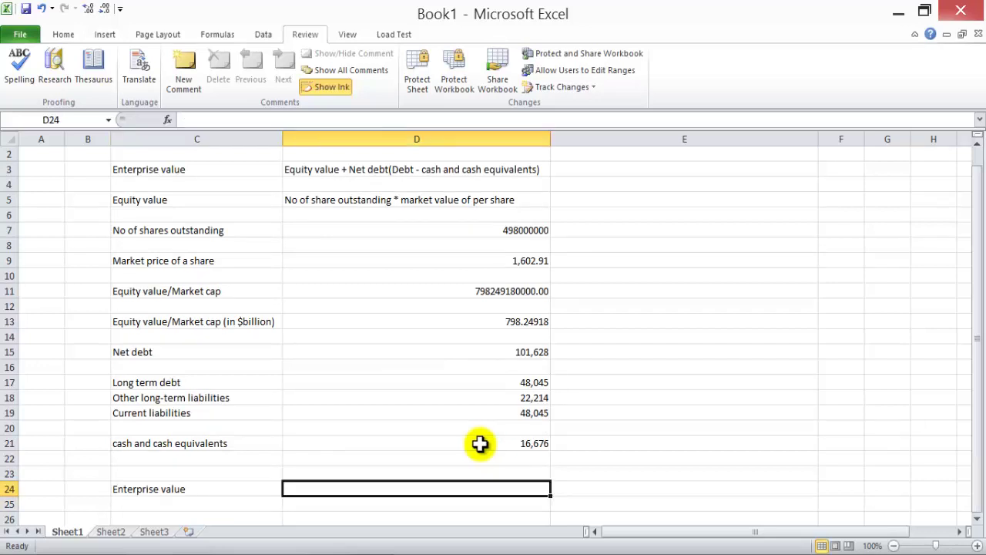
Step: Enter =D13+D15 in D24, giving an Enterprise value of 102,426
type("=")
key("Up")
key("Up")
key("Up")
key("Up")
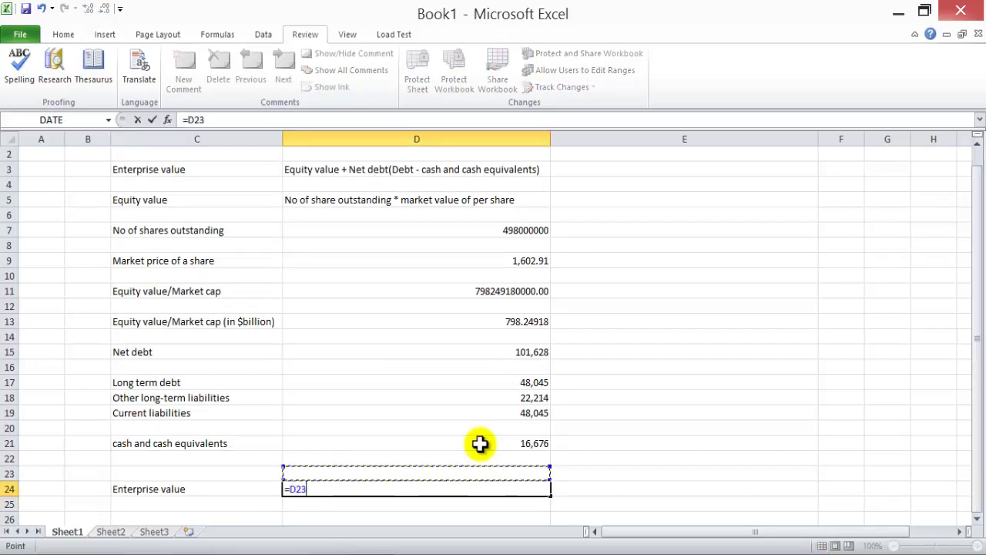
key("Up")
key("Up")
key("Up")
key("Up")
key("Up")
key("Up")
key("Up")
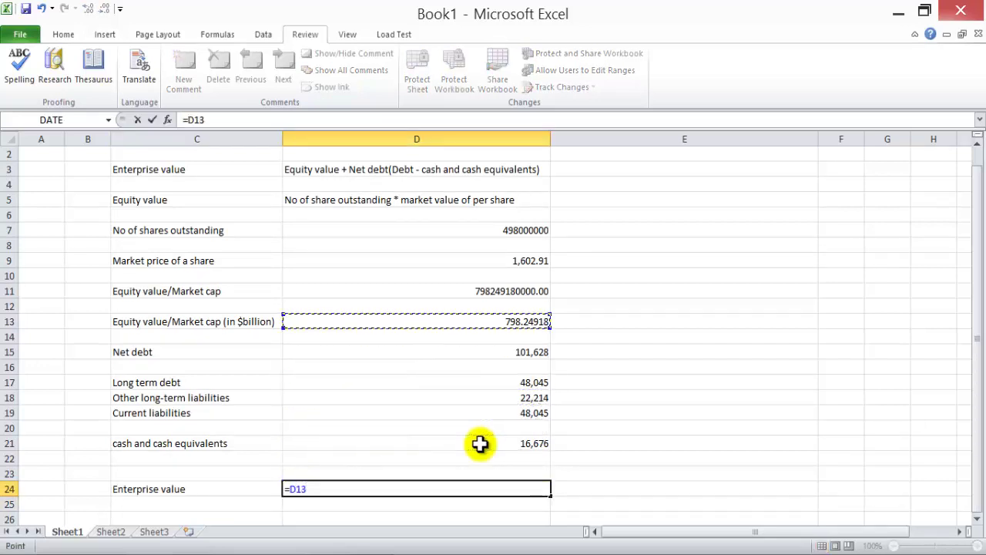
type("+")
key("Up")
key("Up")
key("Up")
key("Up")
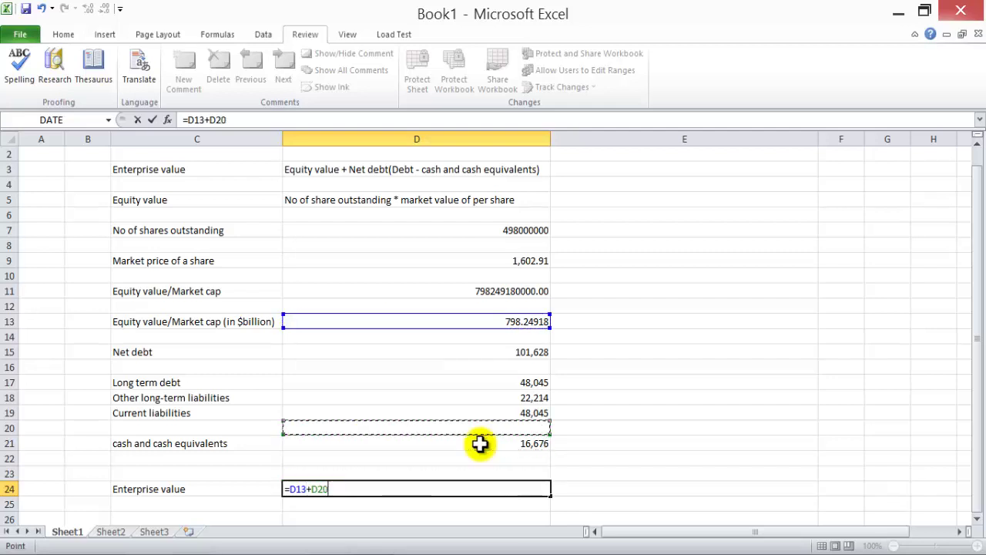
key("Up")
key("Up")
key("Up")
key("Up")
key("Up")
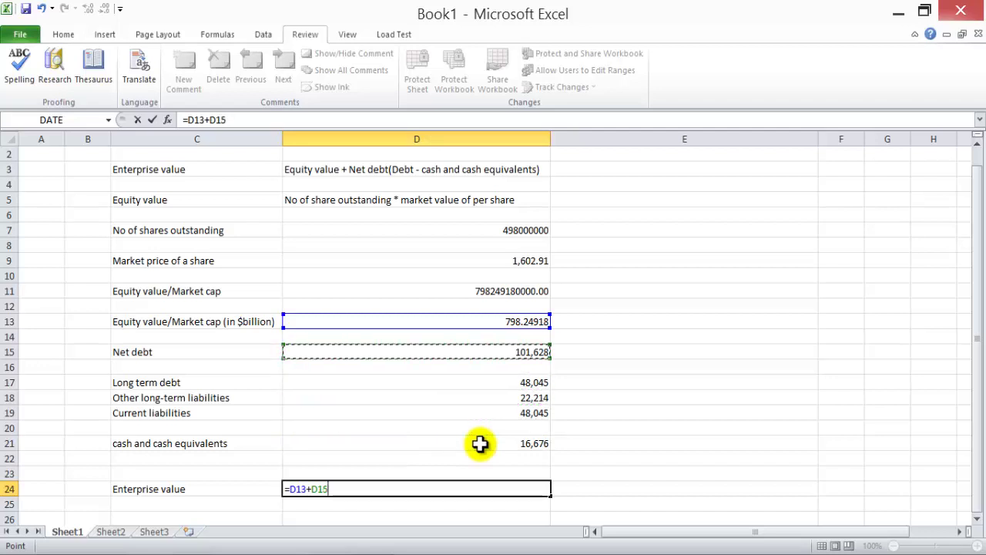
key("Return")
key("Up")
key("F2")
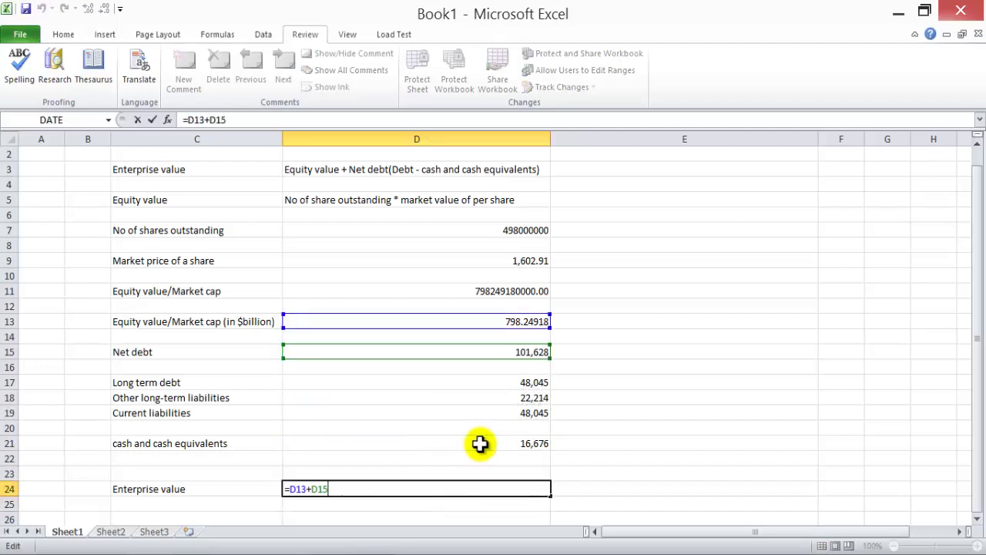
key("Escape")
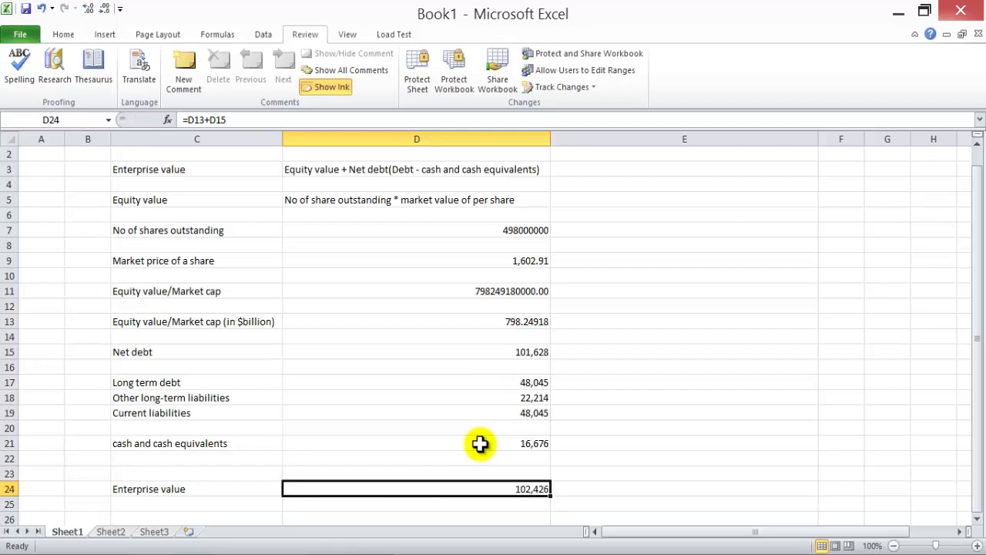
key("Up")
key("Up")
key("Up")
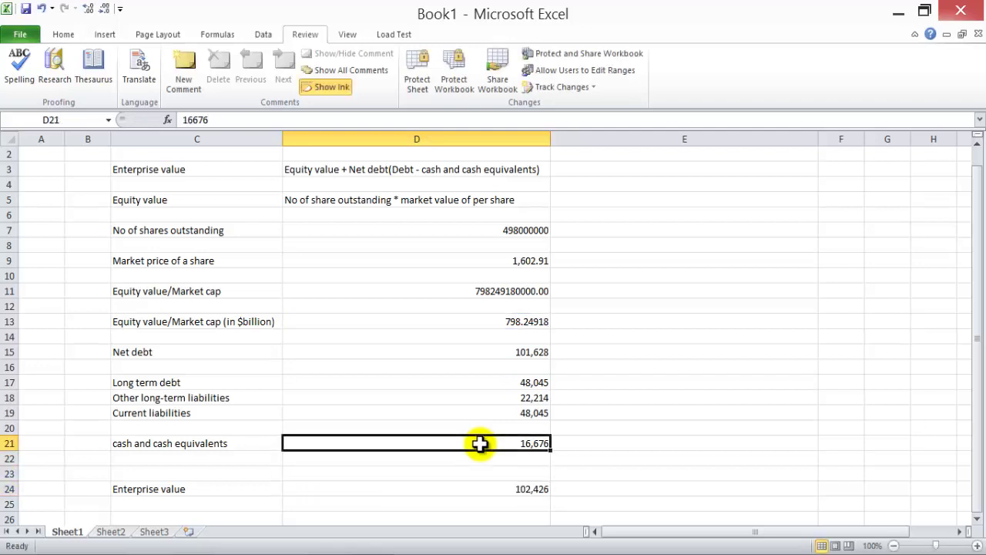
Step: Append six zeros to the debt values, e.g. 22,214,000,000 and 48,045,000,000
key("Up")
key("Up")
key("Up")
key("Up")
key("F2")
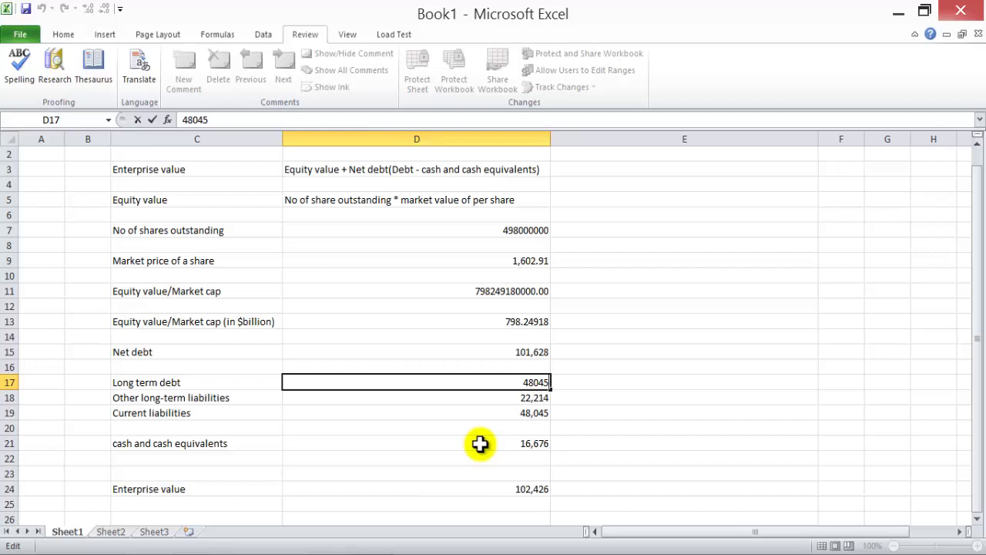
key("Escape")
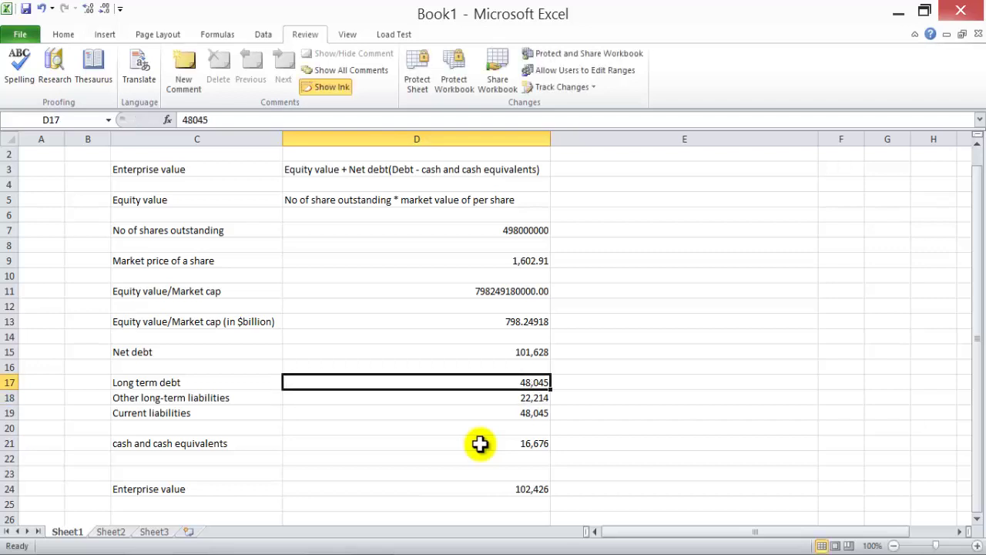
key("F2")
type("000000")
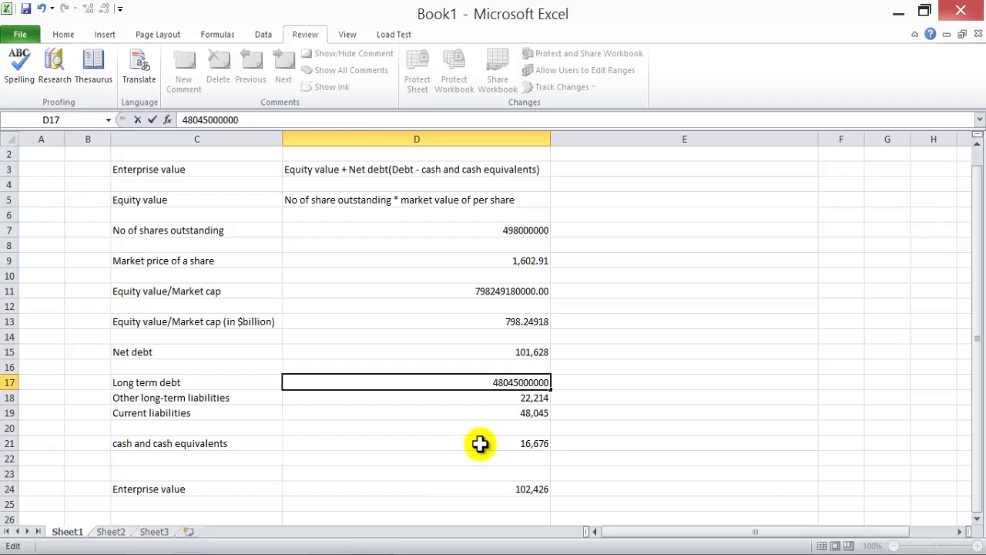
key("Return")
key("F2")
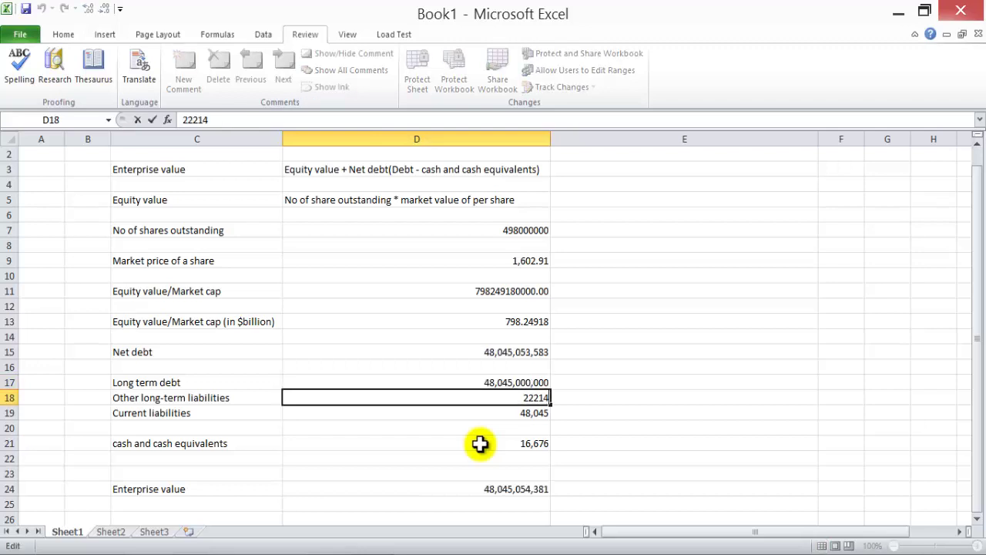
type("000000")
key("Return")
key("F2")
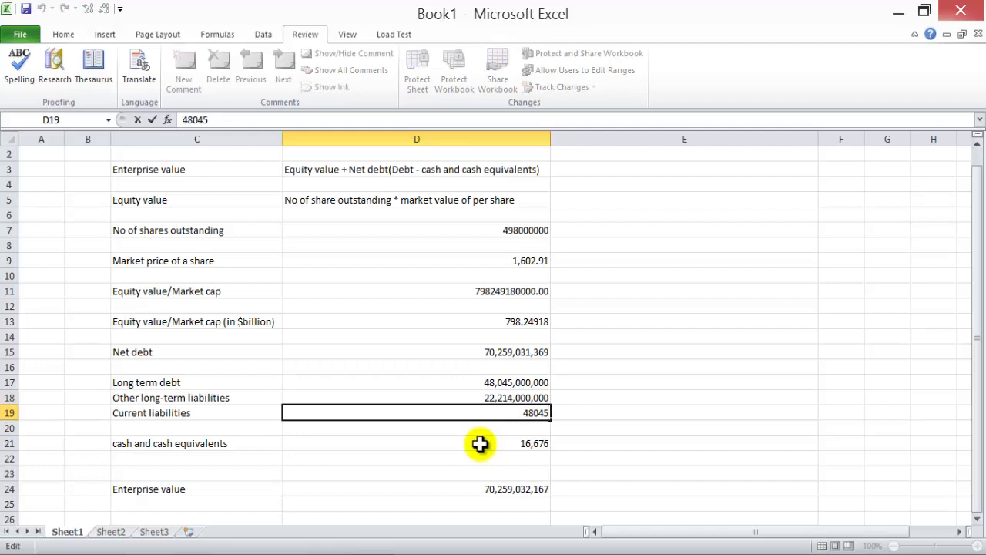
type("000000")
key("Return")
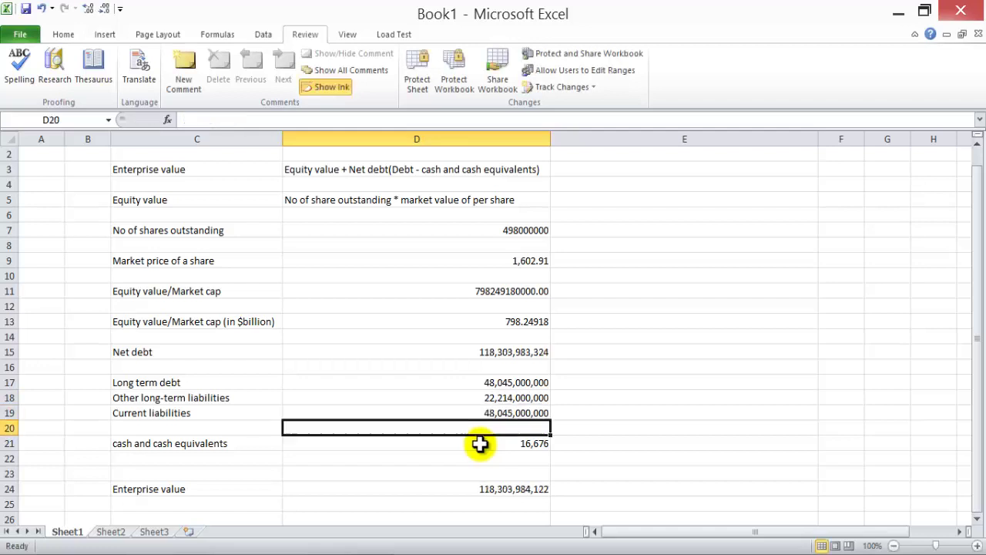
Step: Scale cash to 16,676,000,000 so Net debt reads 101,628,000,000, then reopen the Net debt formula
key("Up")
key("Up")
key("Up")
key("Up")
key("Up")
key("F2")
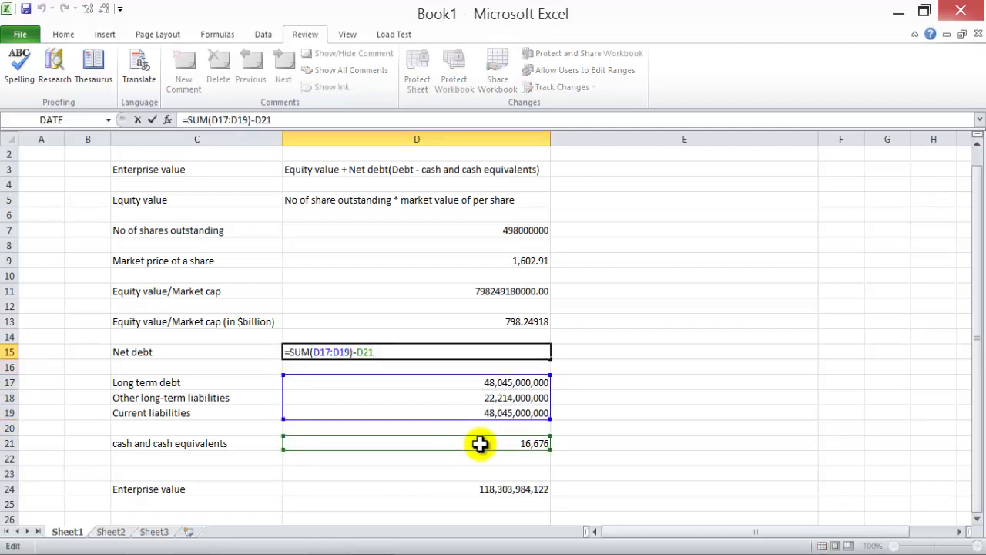
key("Return")
key("Down")
key("Down")
key("Down")
key("Down")
key("Down")
key("F2")
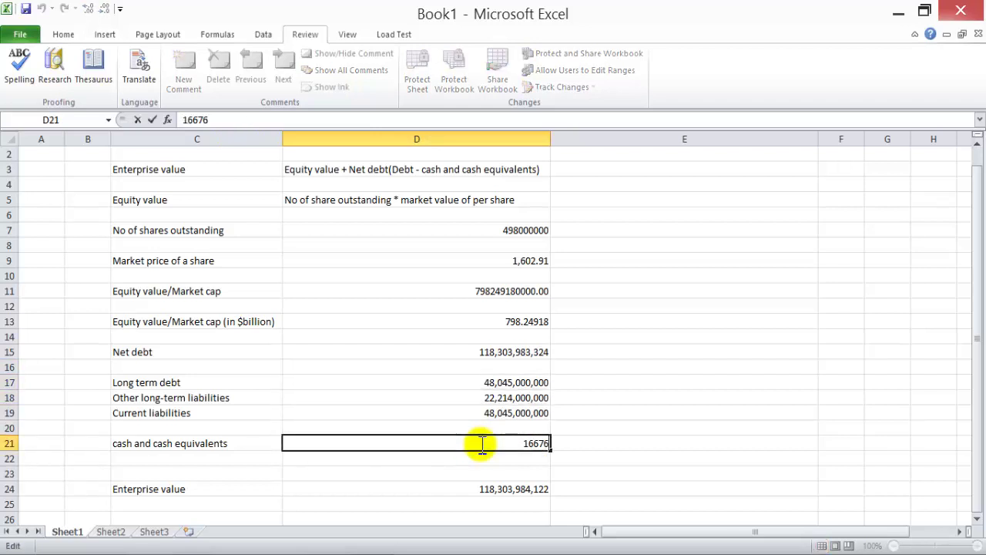
type("000,000")
key("Return")
key("Up")
key("Up")
key("Up")
key("Up")
key("Up")
key("Up")
key("Up")
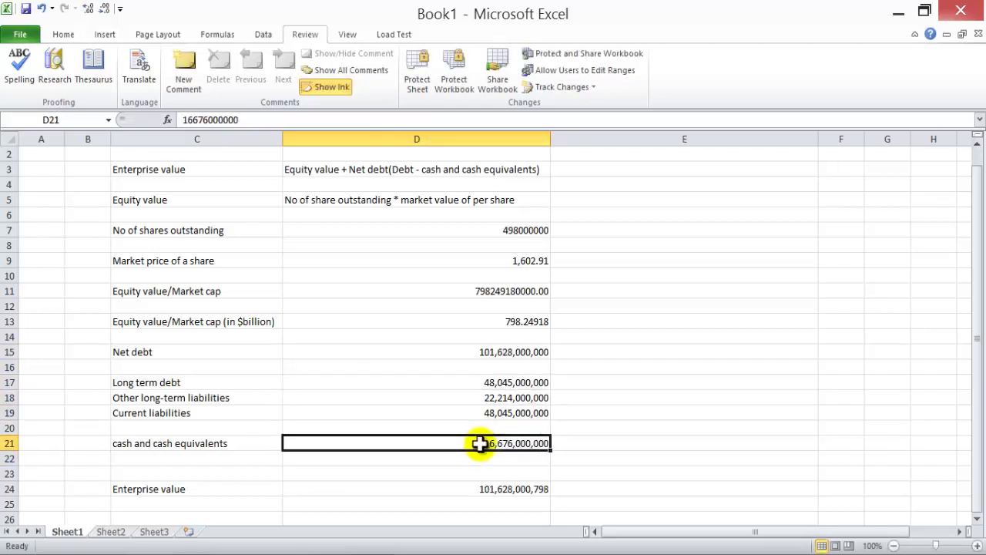
key("F2")
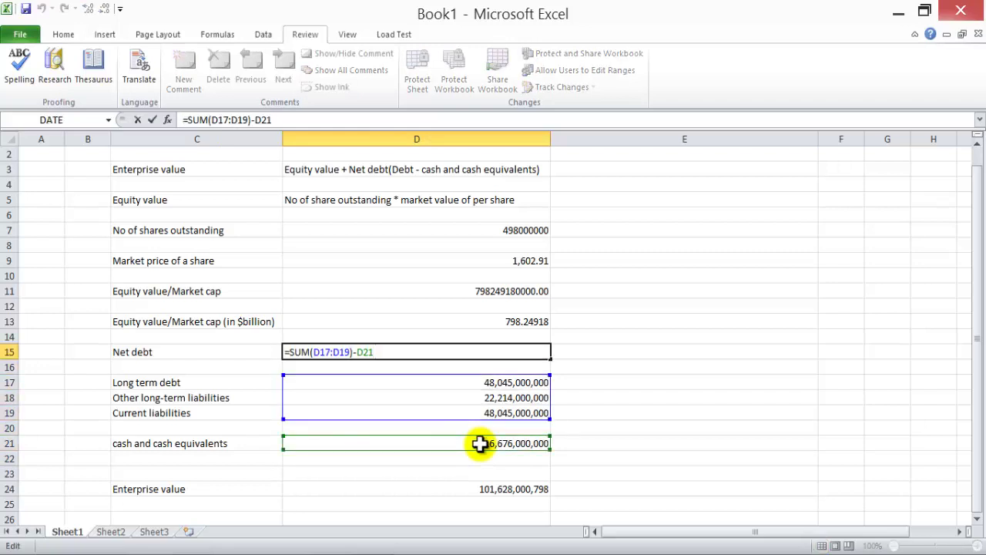
key("Escape")
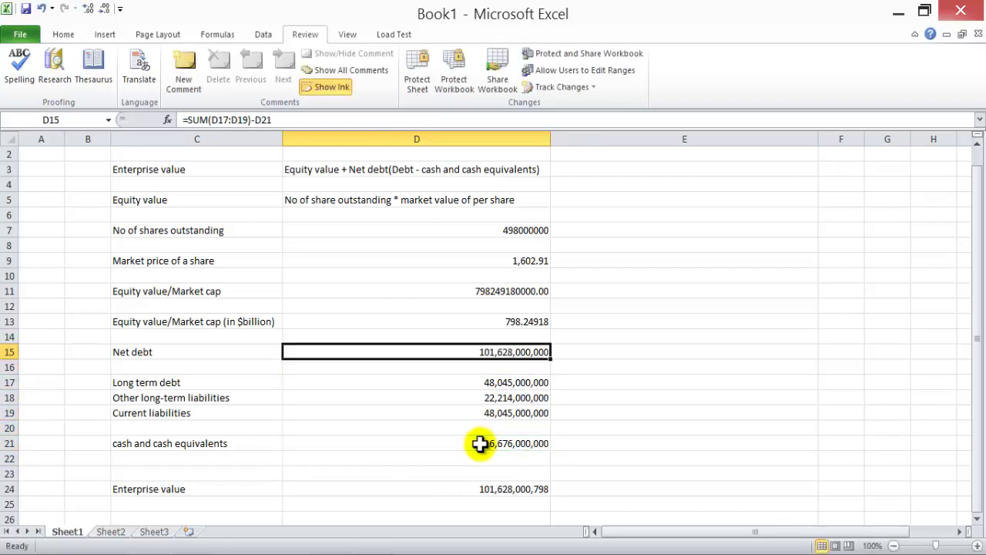
key("F2")
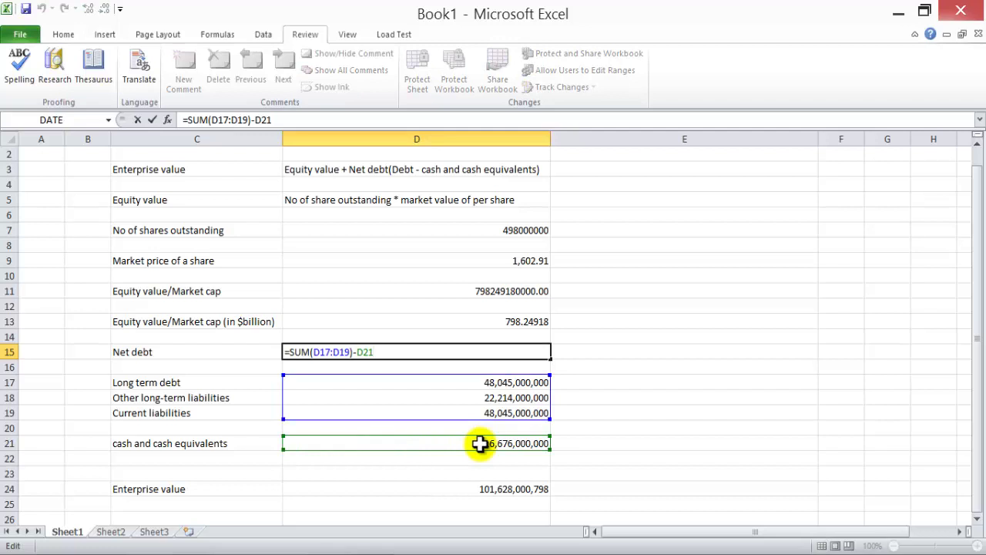
type(")")
key("Left")
key("Left")
key("Left")
key("Left")
key("Left")
key("Left")
key("Left")
key("Left")
key("Left")
key("Left")
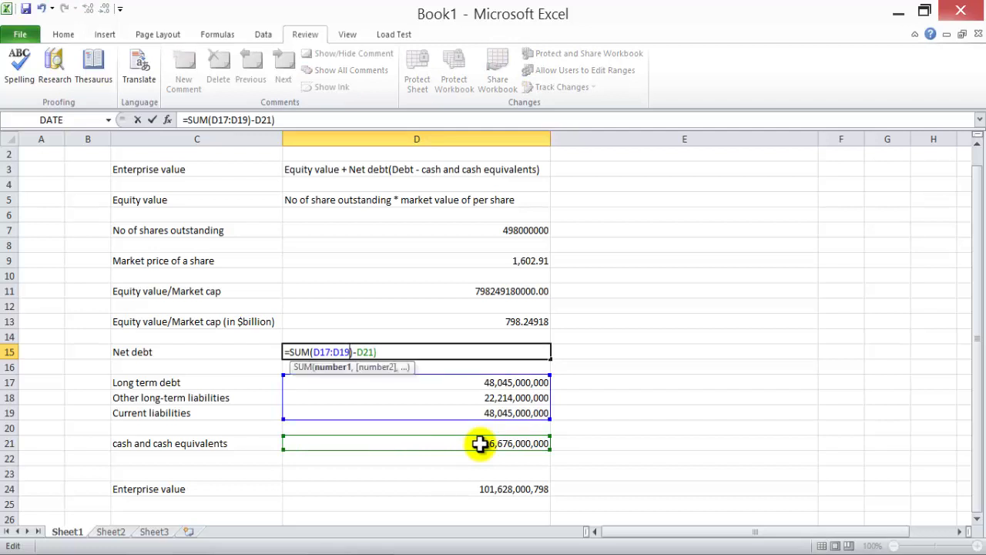
key("Left")
key("Left")
key("Left")
key("Left")
key("Left")
key("Left")
key("Left")
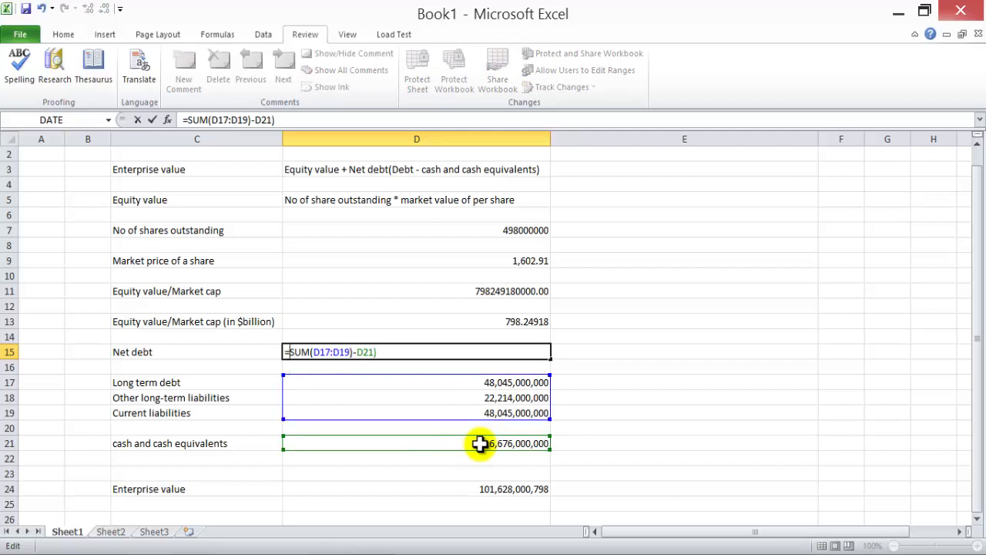
type("(")
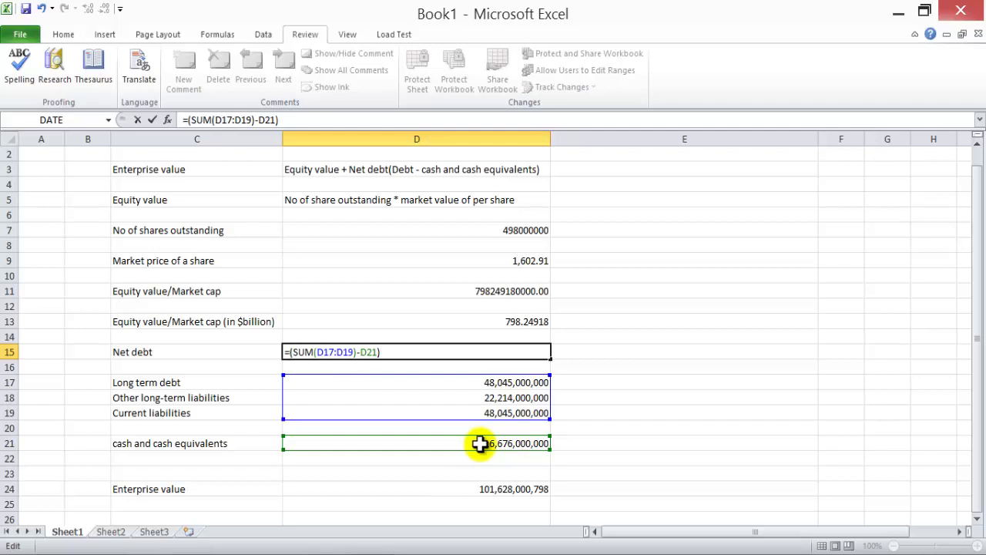
type("/1000000000")
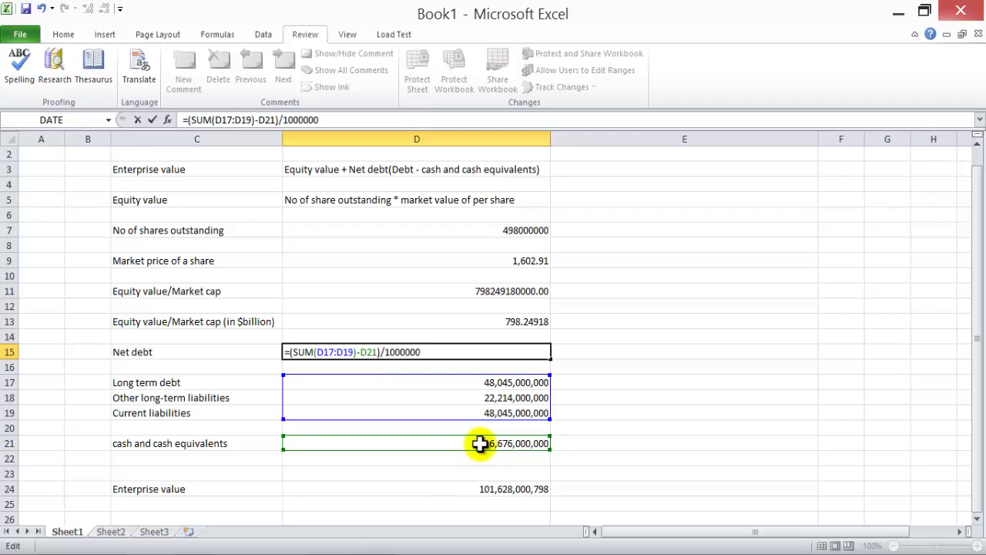
key("ctrl+Return")
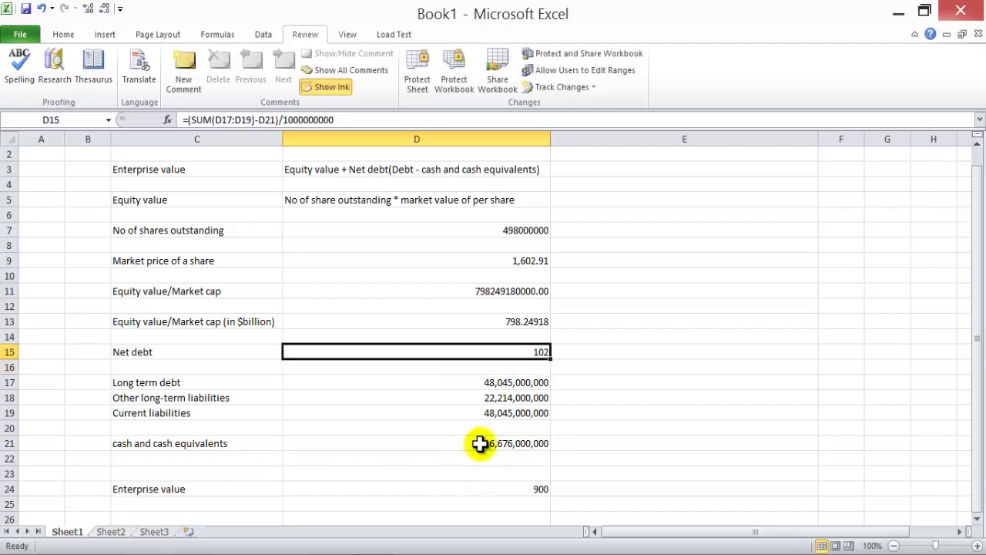
key("F2")
key("Escape")
Step: Check the market cap in $billion and Enterprise value (=D13+D15) formulas
key("Up")
key("Up")
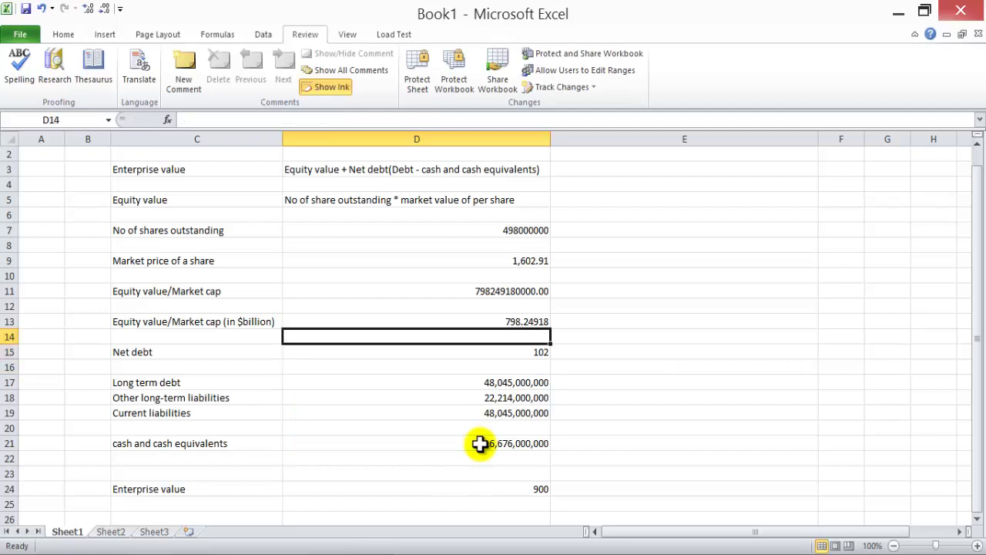
key("F2")
key("Escape")
key("Down")
key("Down")
key("Down")
key("Down")
key("Down")
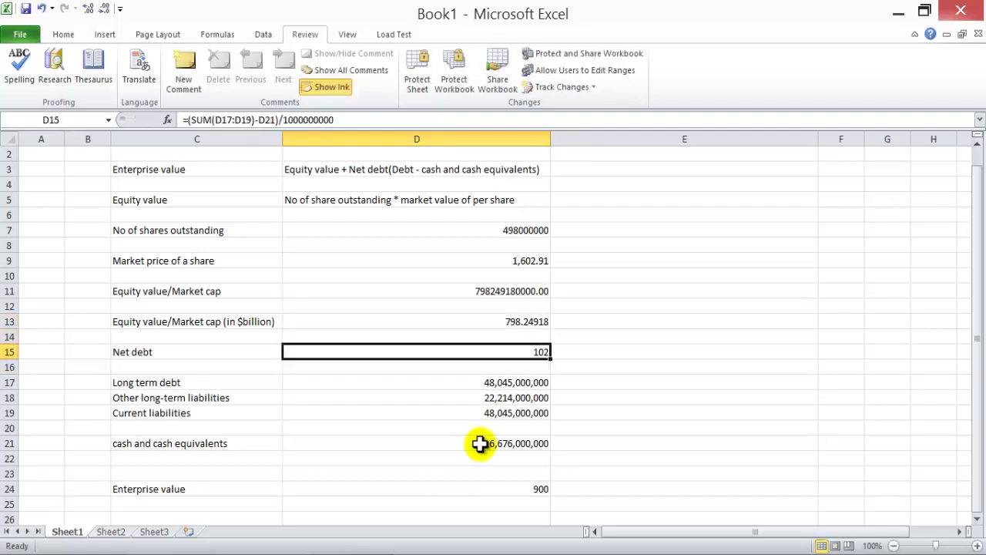
key("Down")
key("Down")
key("Down")
key("Down")
key("Down")
key("Down")
key("F2")
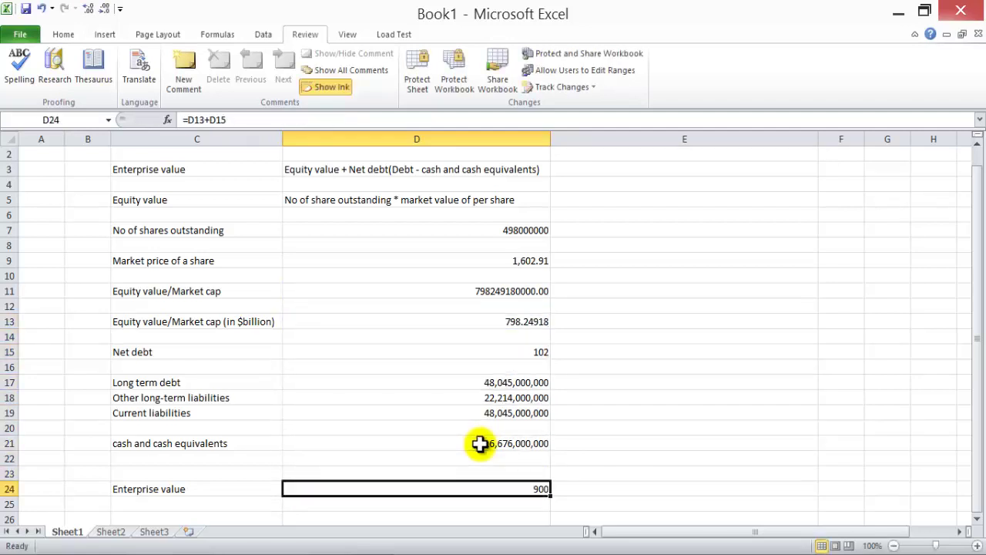
key("Escape")
Step: Round market cap in $billion to 798 so Enterprise value shows 900
key("Up")
key("Up")
key("Up")
key("Up")
key("Up")
key("Up")
key("Up")
key("Up")
key("Up")
key("Up")
key("Up")
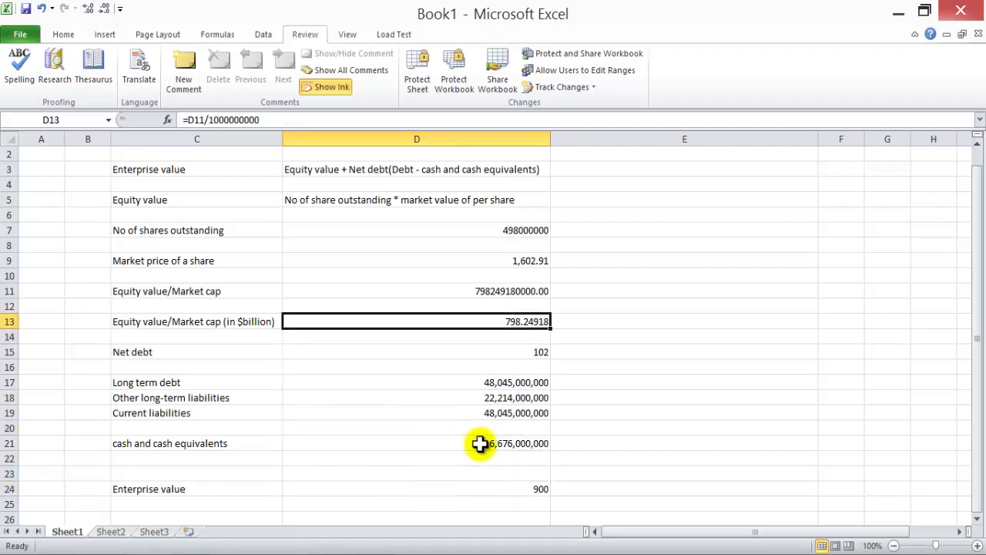
key("alt")
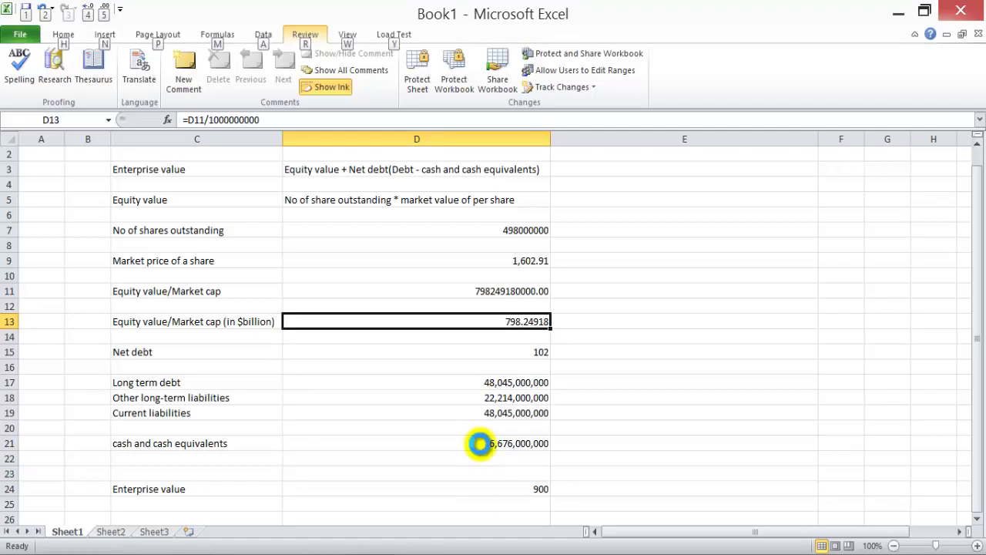
key("5")
key("alt+5")
key("alt+5")
key("alt+5")
key("alt+5")
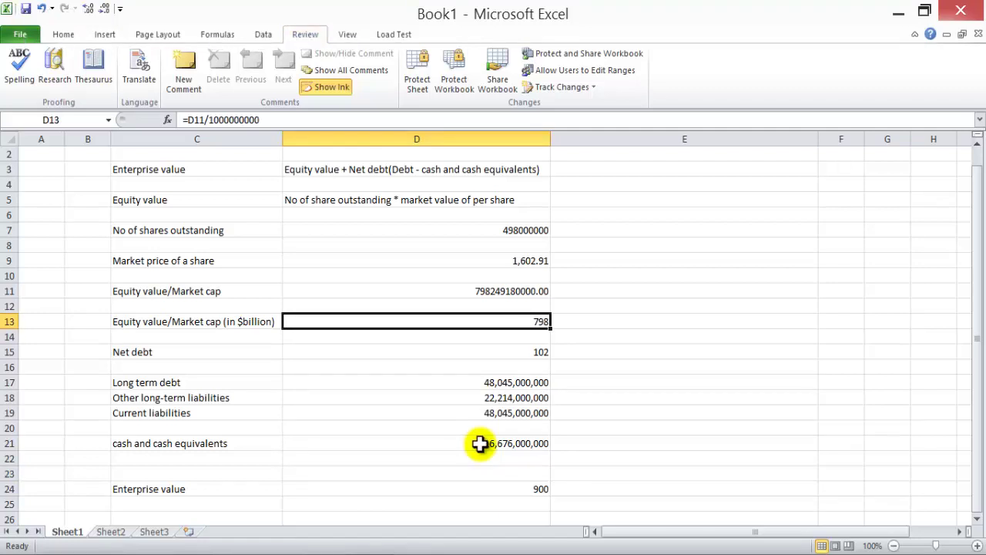
key("Down")
key("Down")
key("Down")
key("Down")
key("Down")
key("Down")
key("Down")
key("Down")
key("Down")
key("Down")
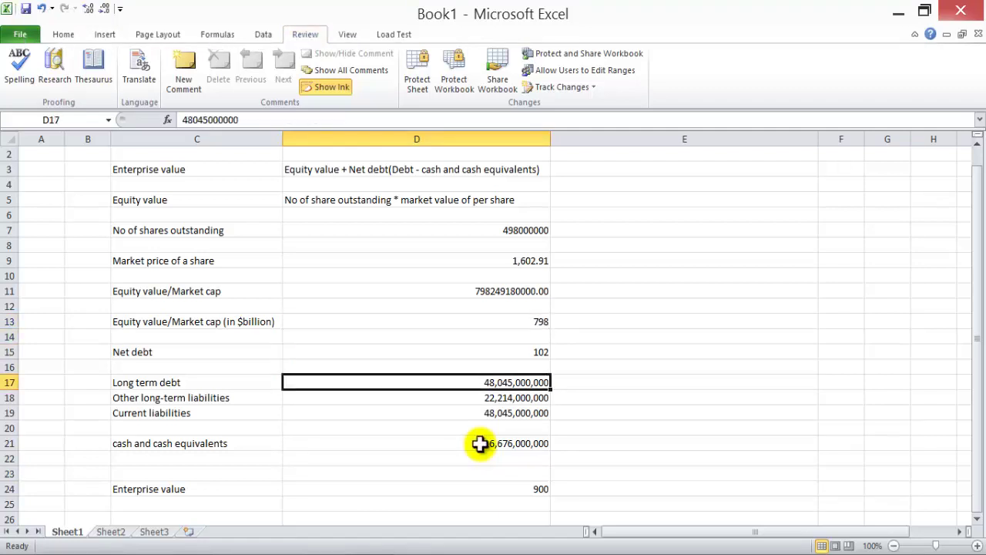
key("Down")
key("Down")
key("Down")
key("Down")
key("Up")
key("Up")
key("Up")
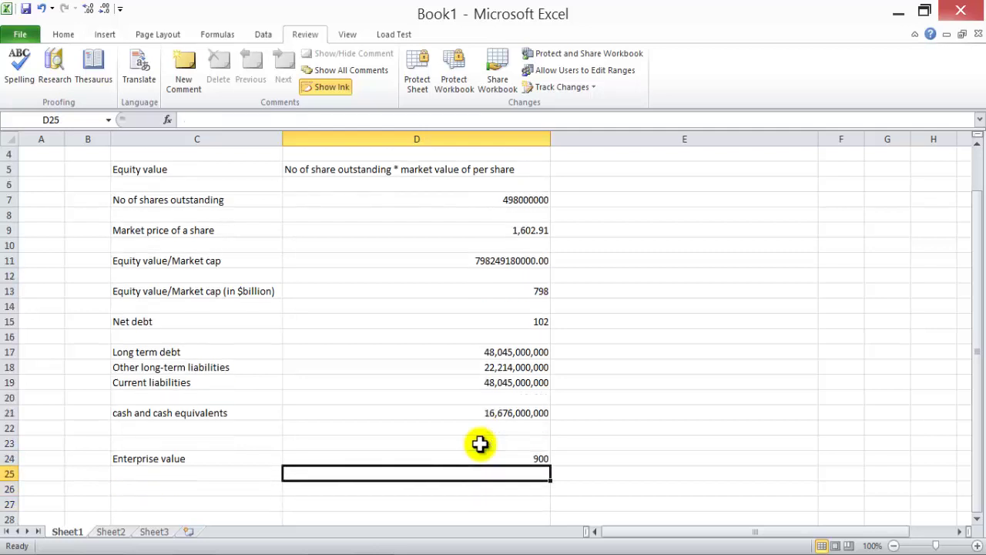
key("F2")
key("Escape")
scroll(601, 384, "up", 1)
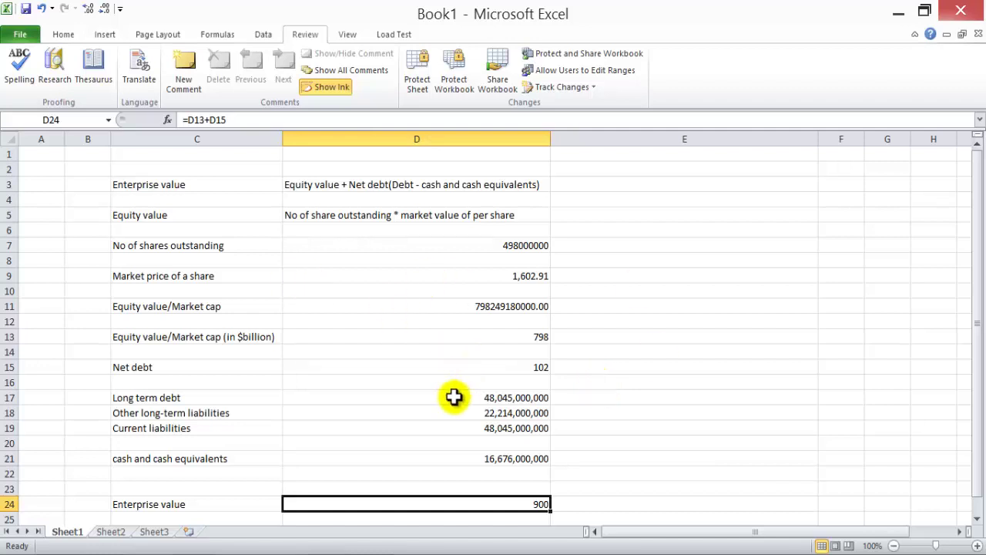
left_click(488, 337)
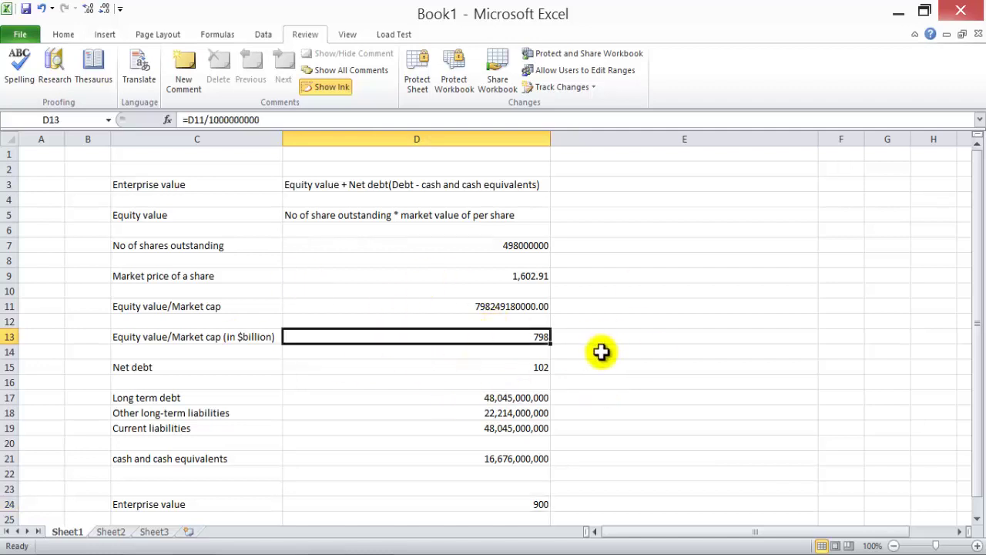